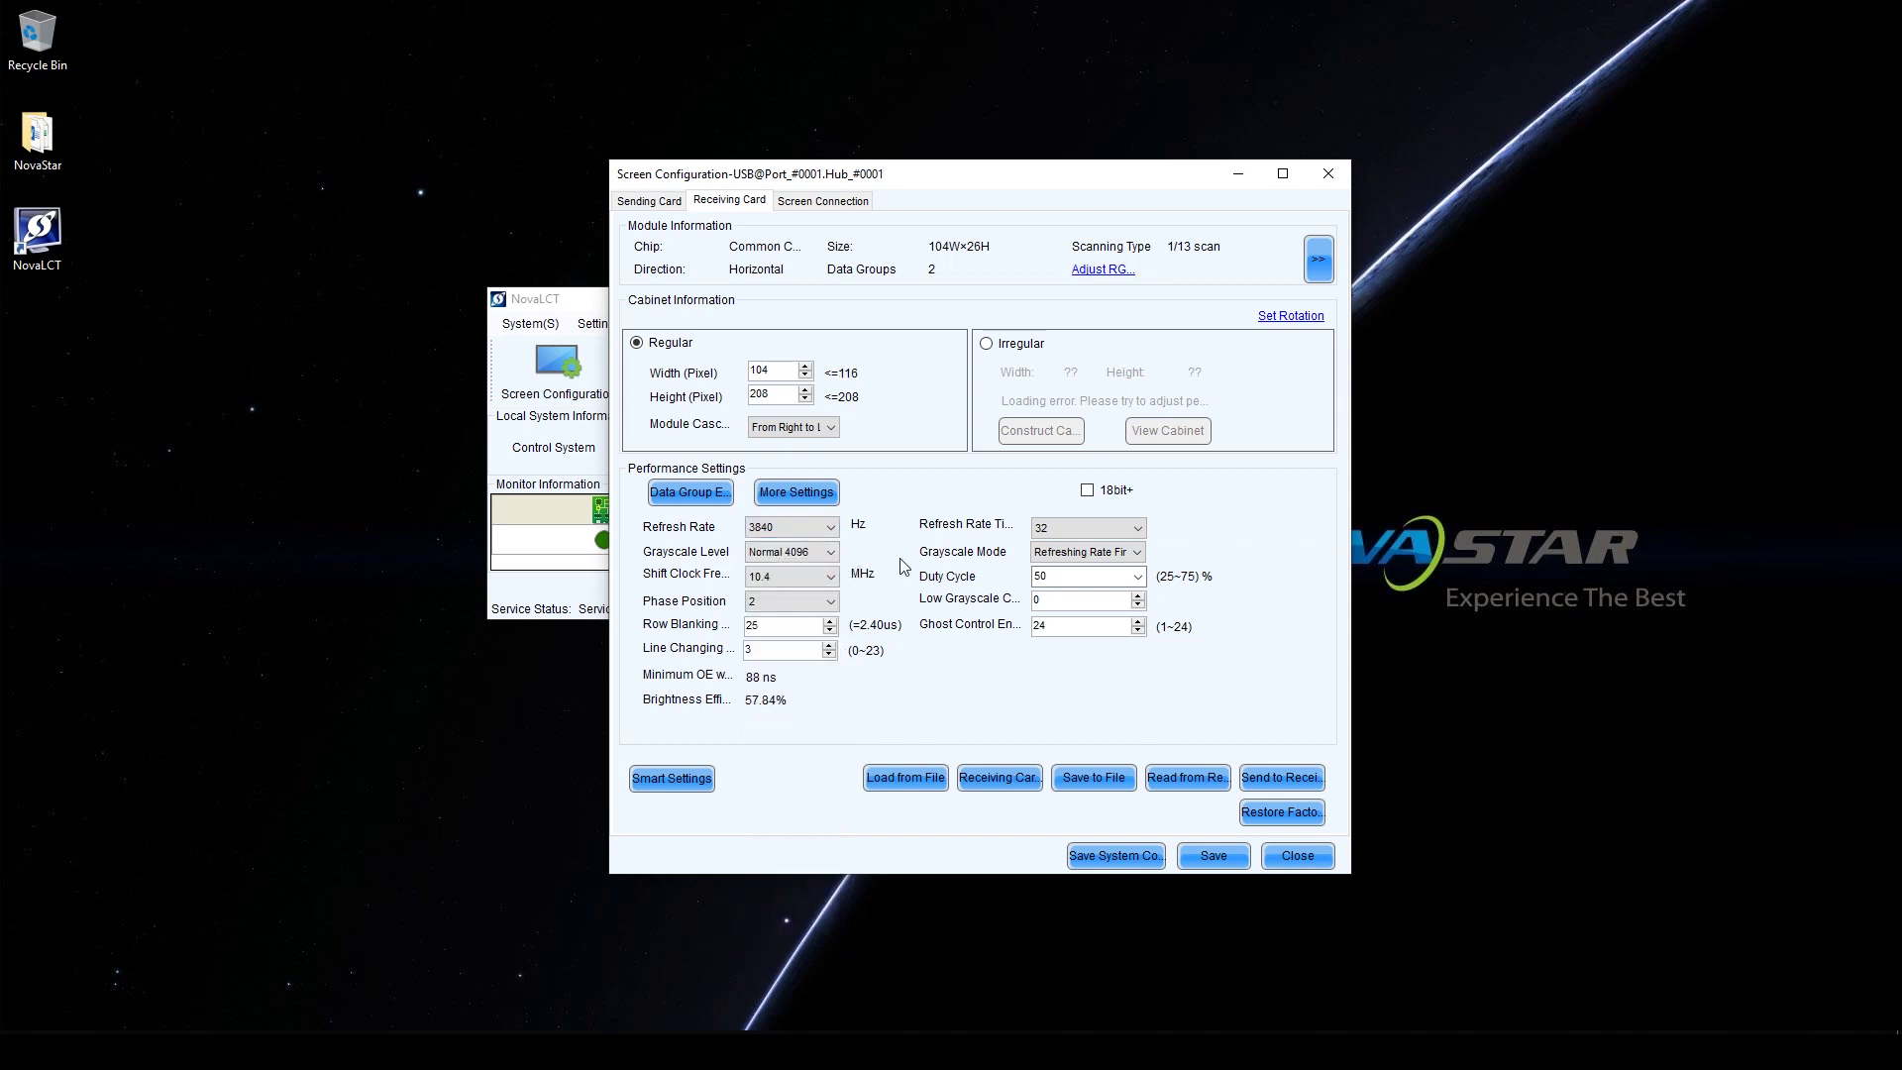
Step: Switch the receiving card's grayscale level from Normal 4096 to Normal 16384
click(817, 555)
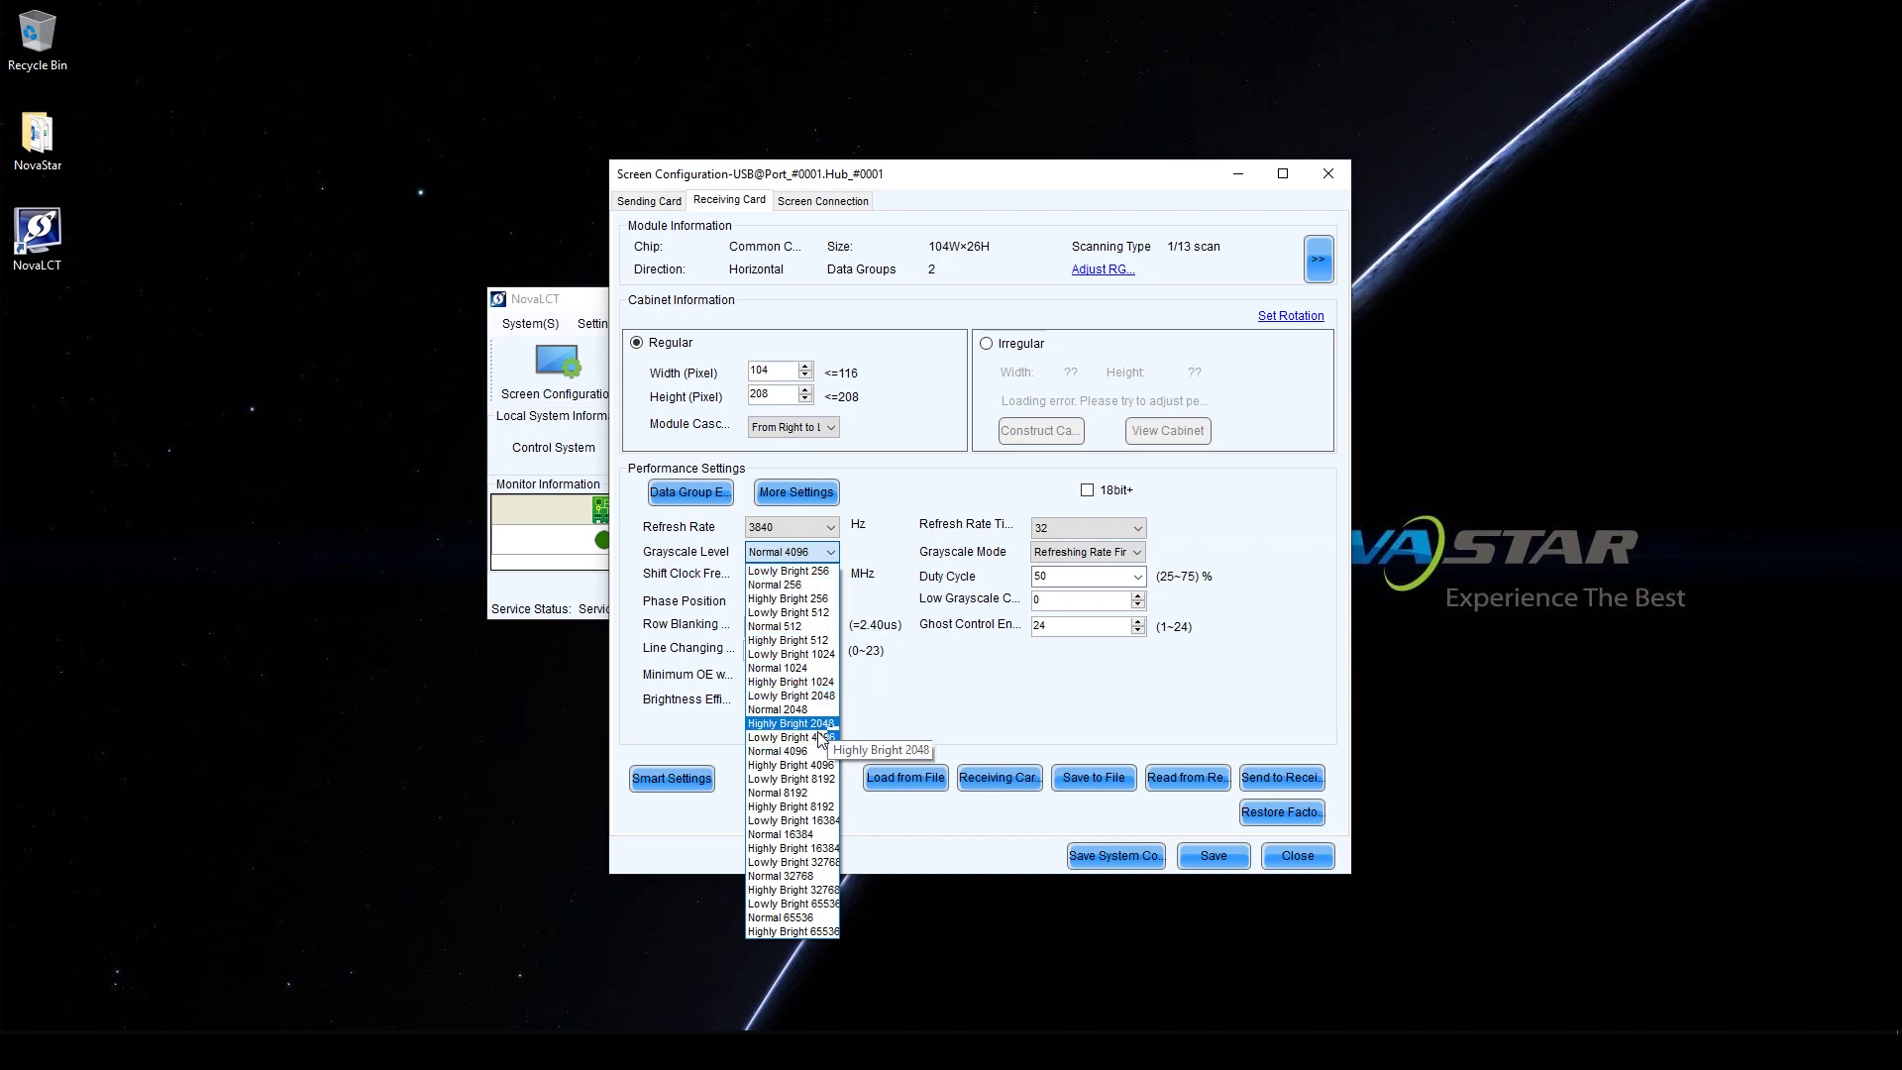
click(819, 838)
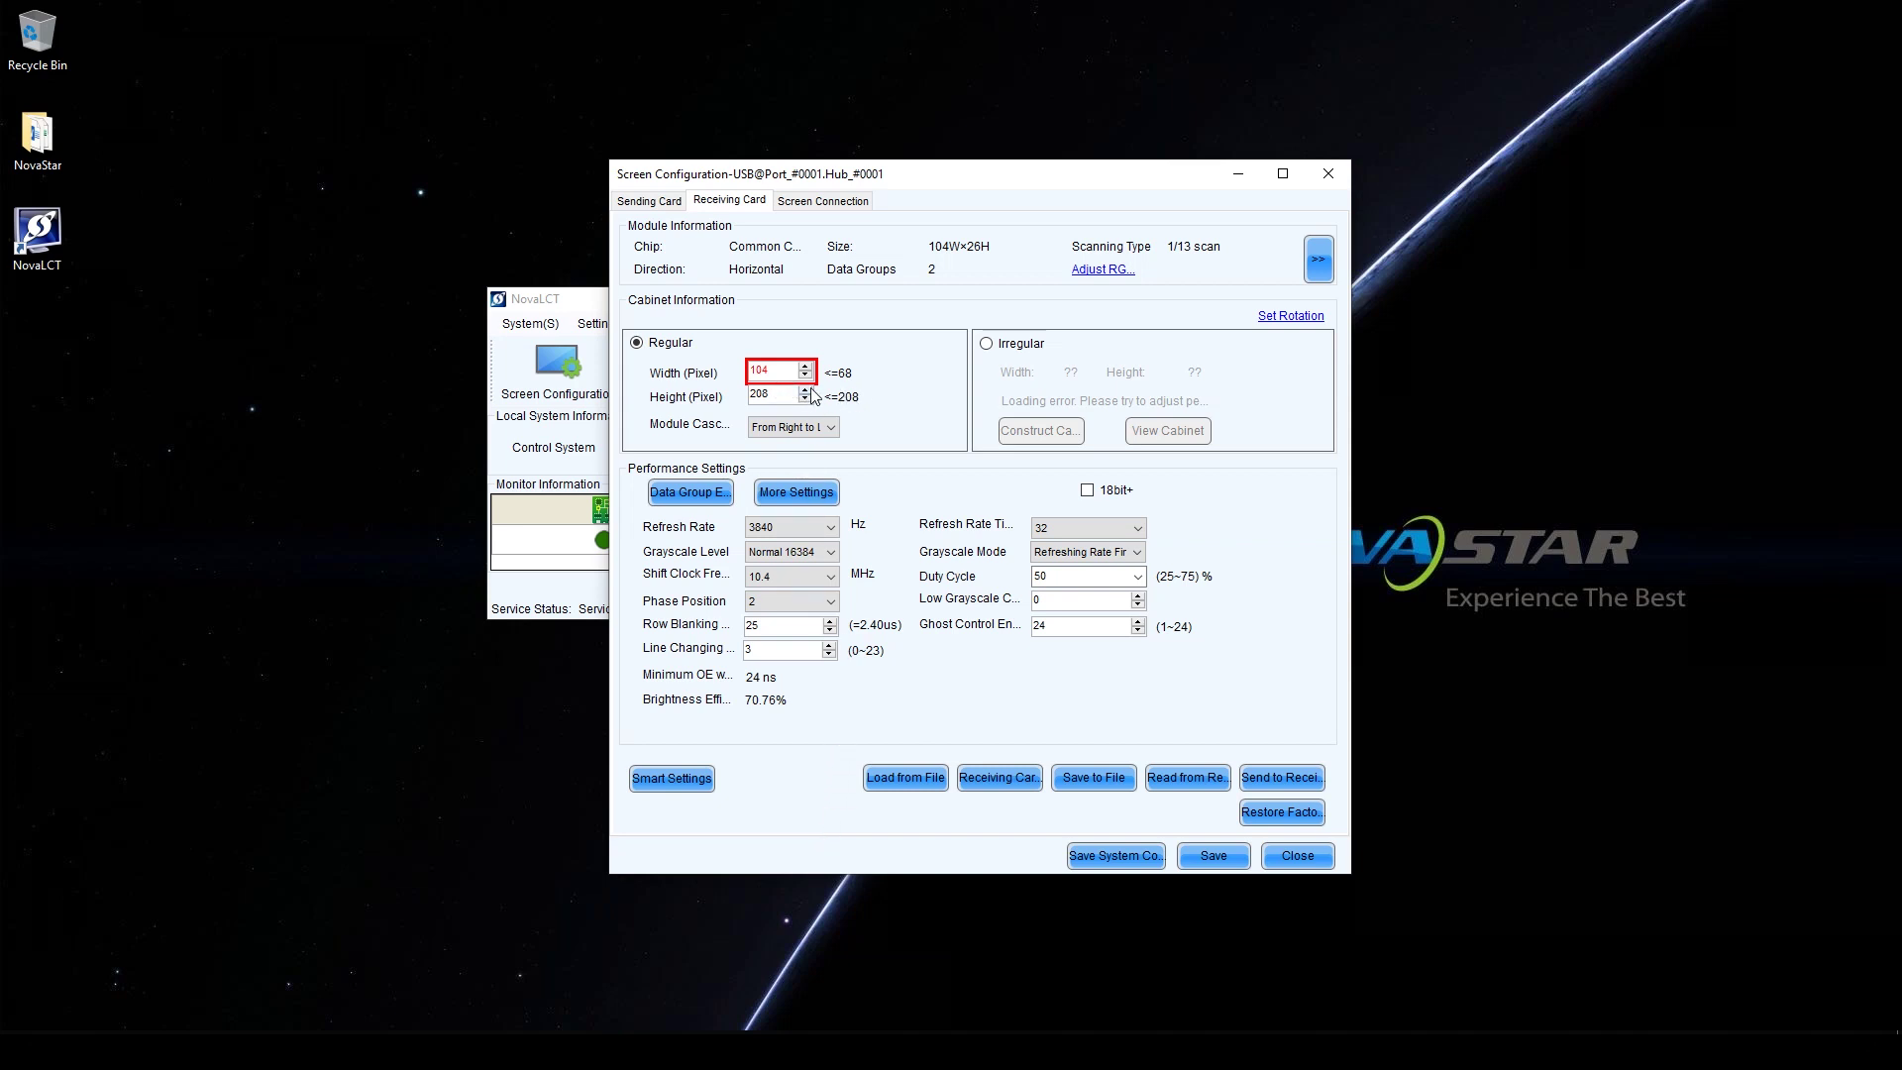
Step: Set the shift clock frequency to 25.0 MHz and send it to all receiving cards
click(778, 578)
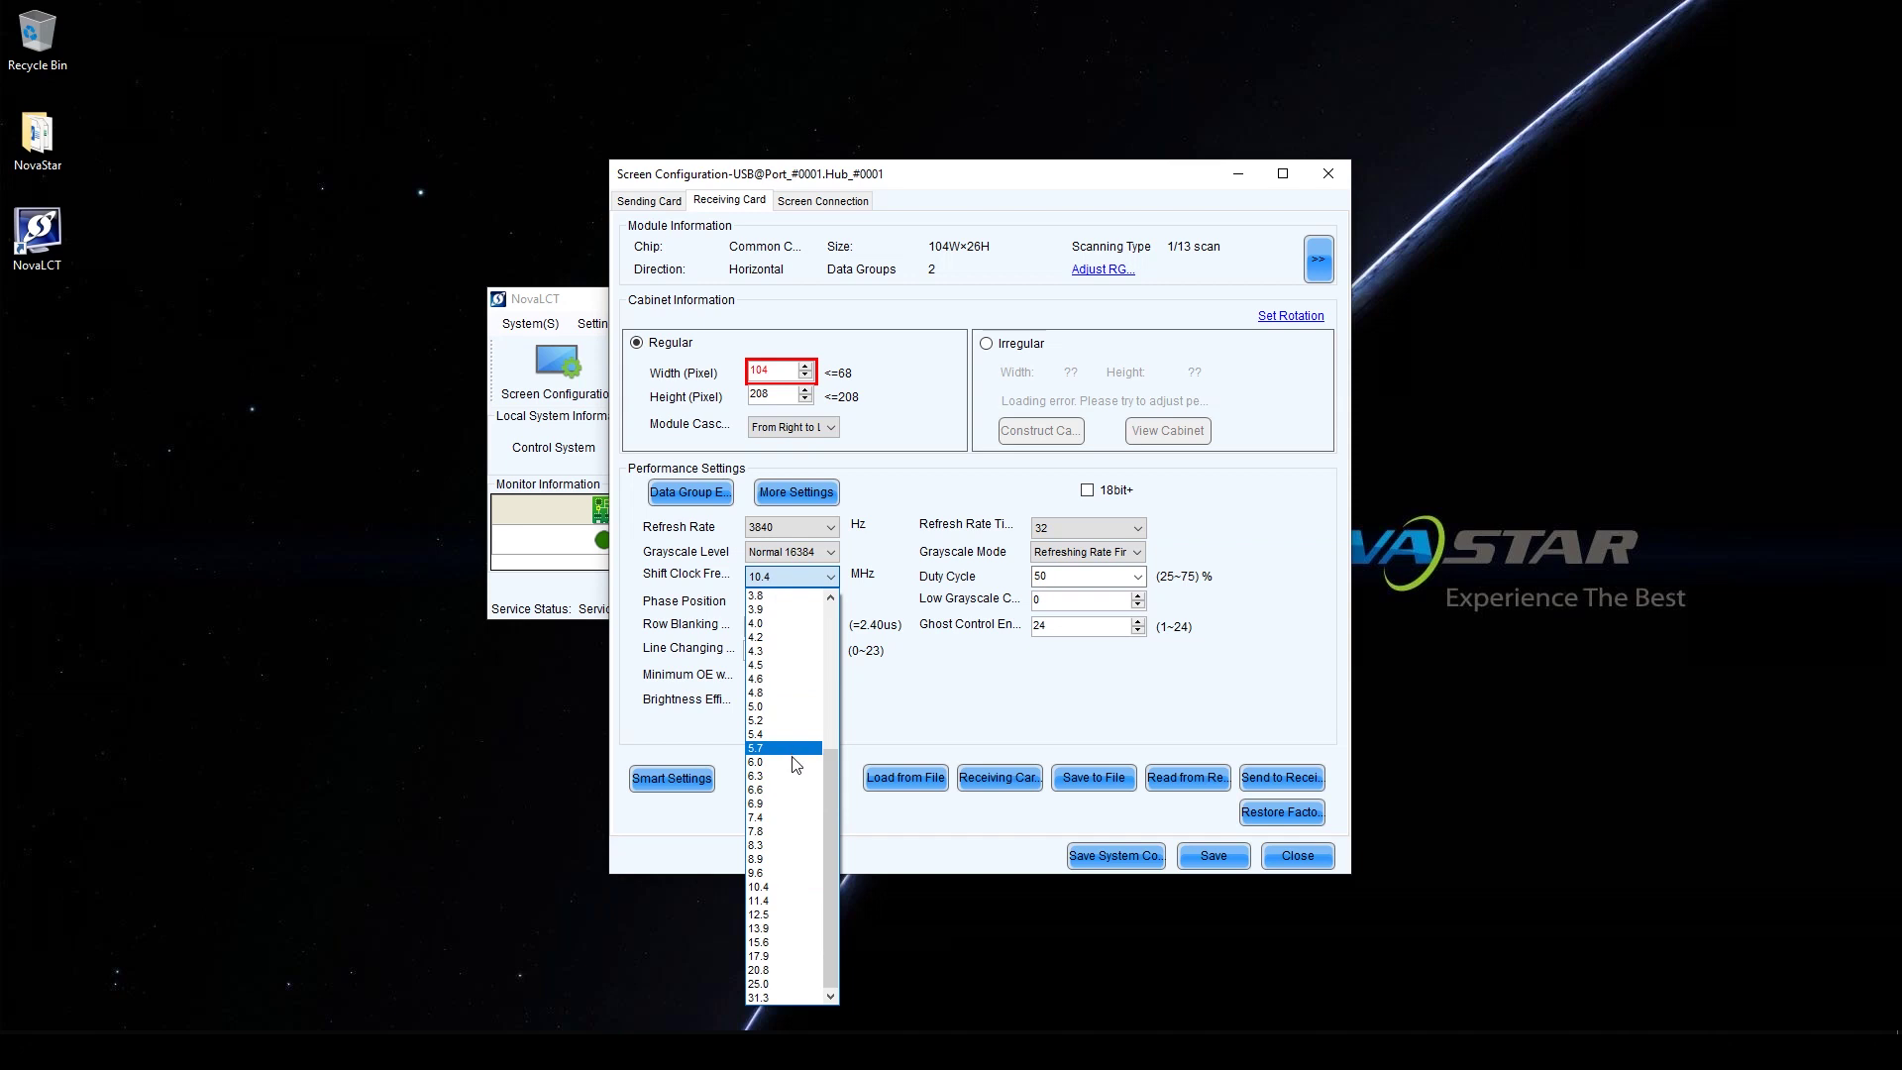
click(783, 986)
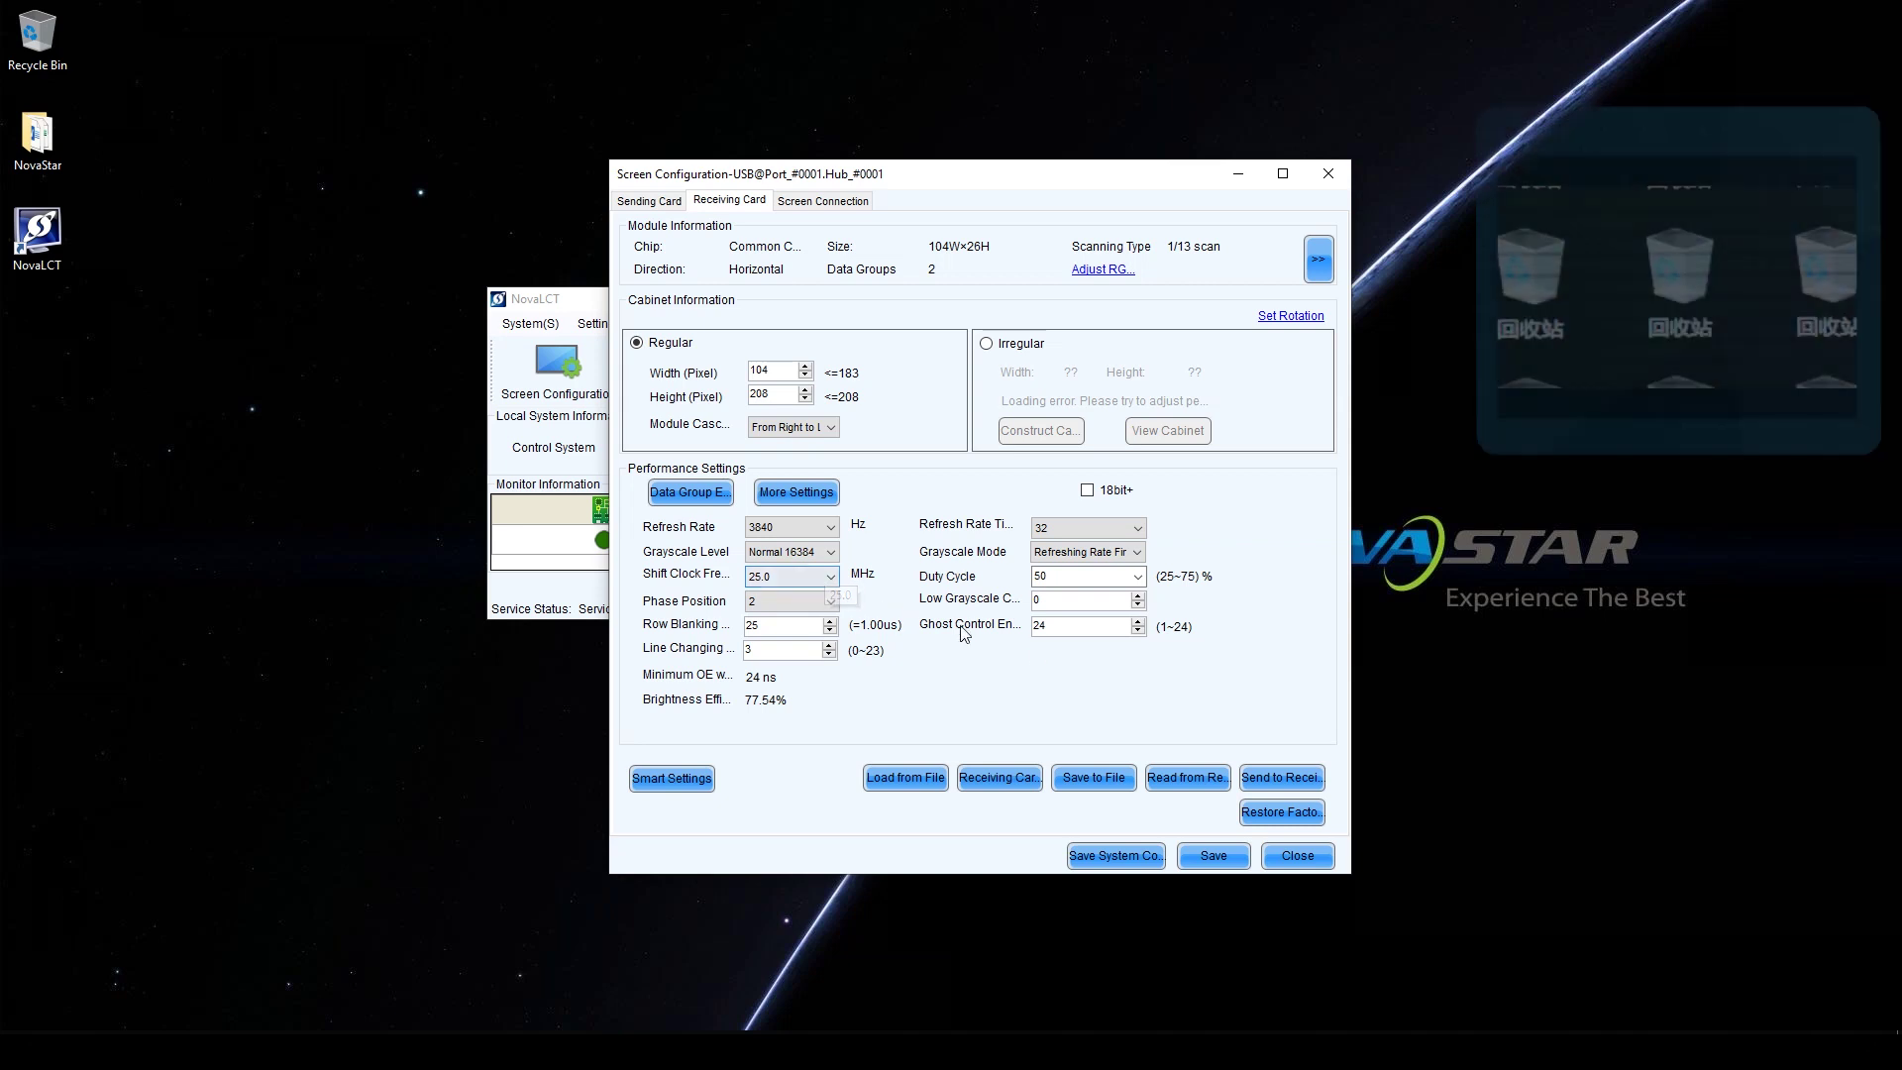
click(1278, 783)
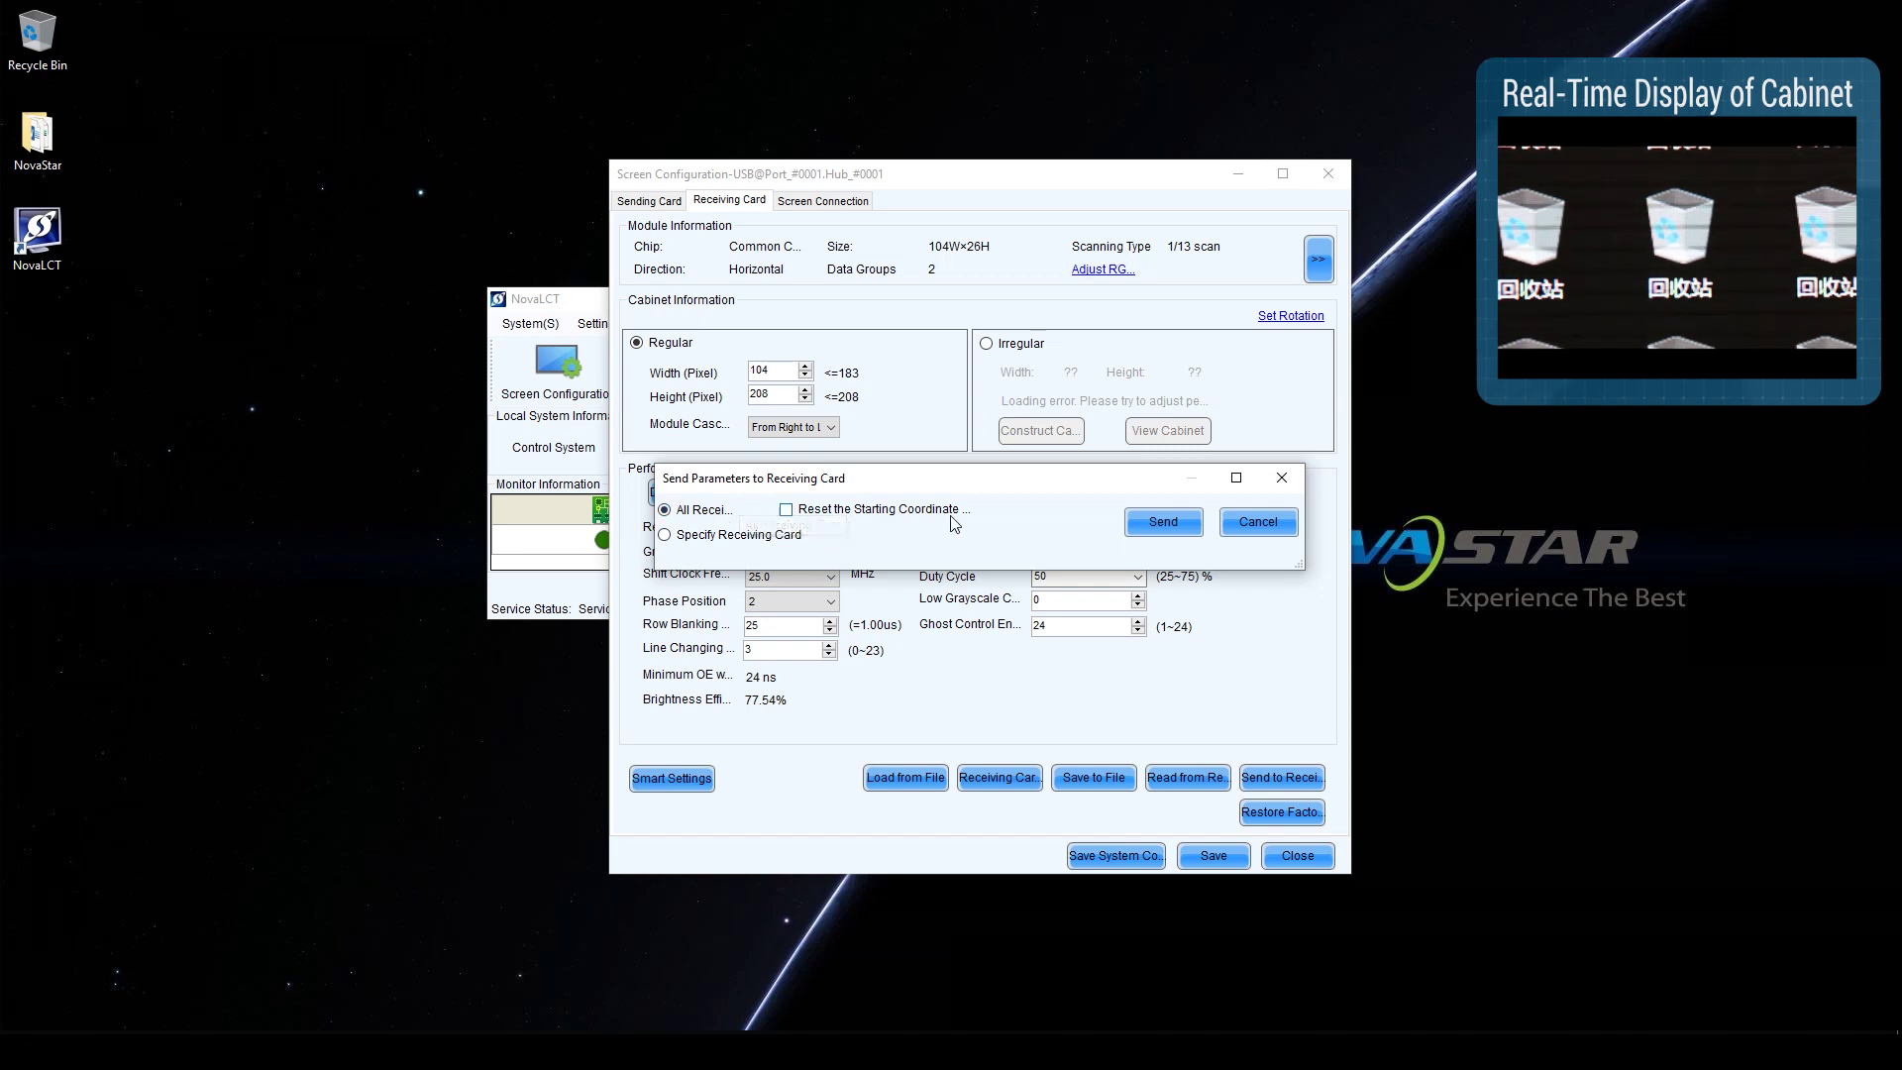
click(1142, 523)
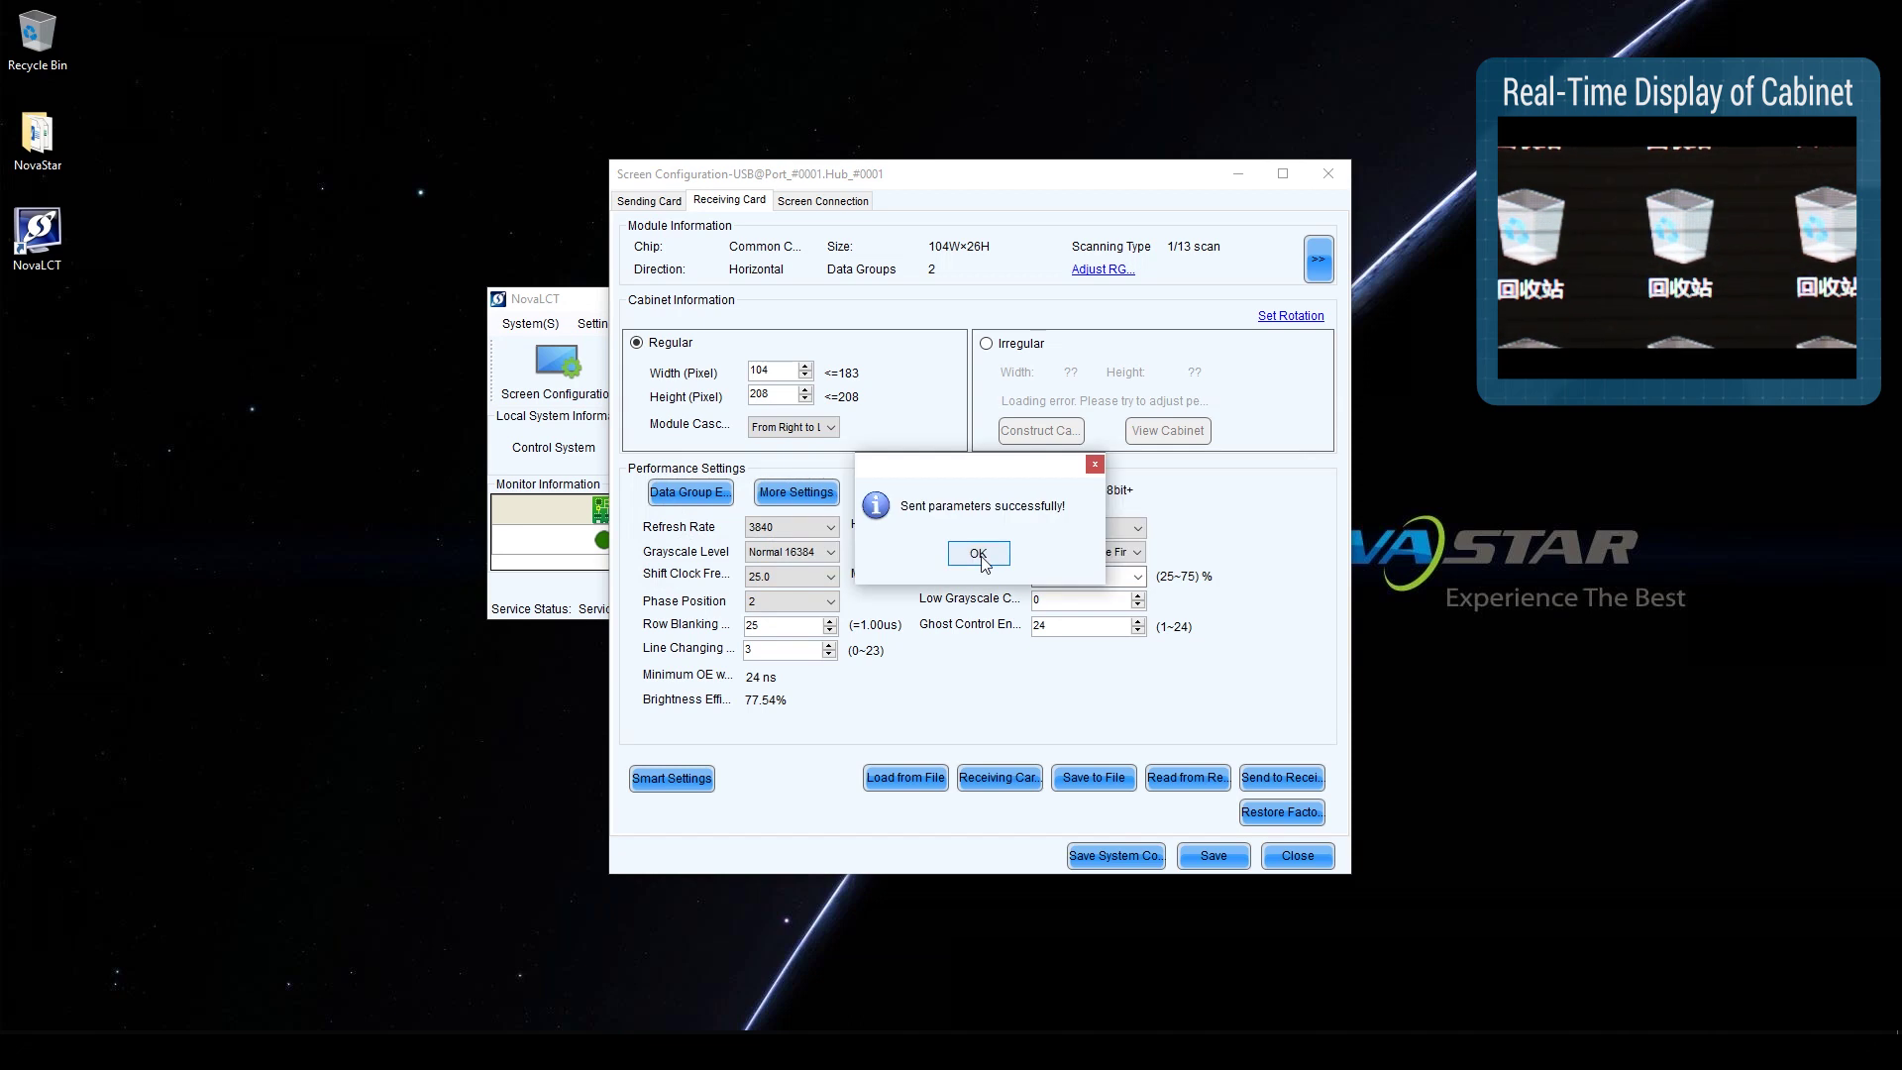
click(979, 555)
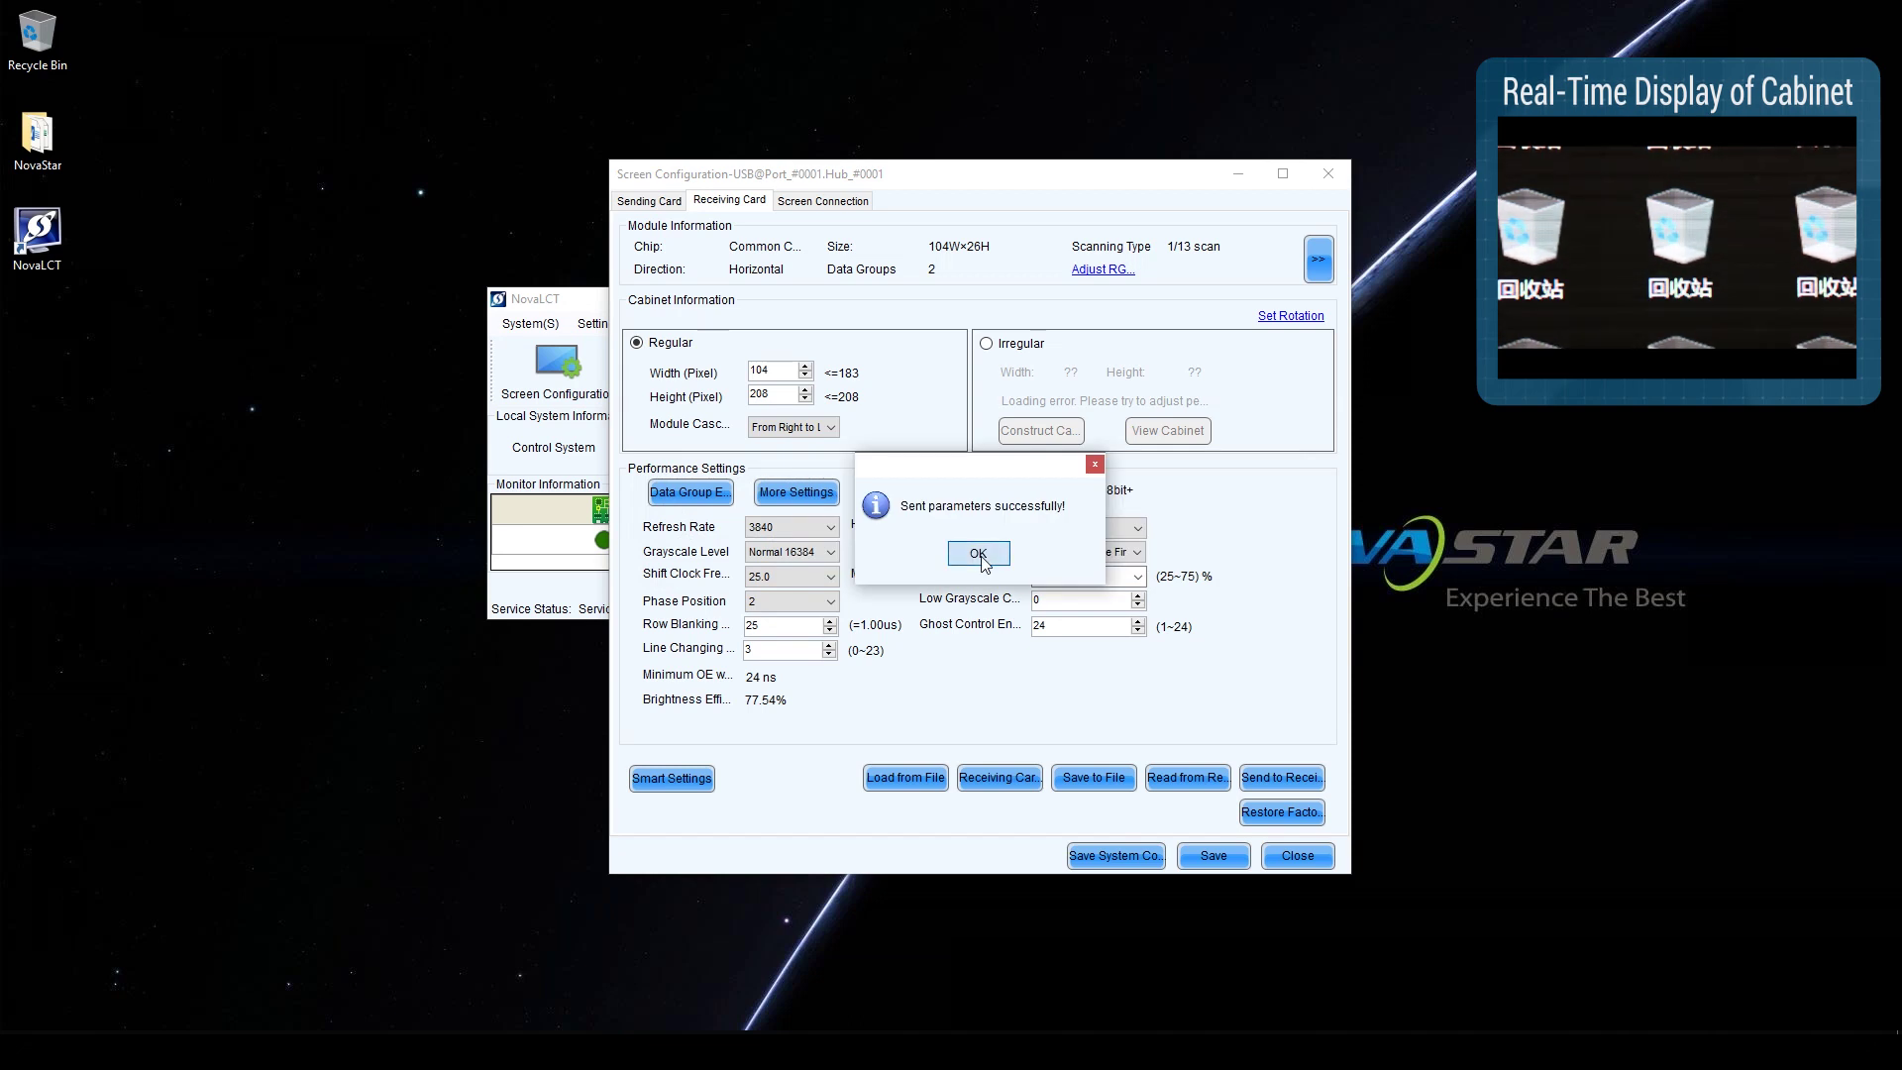
Step: Change the shift clock frequency to 20.8 MHz and send it to all receiving cards
click(811, 585)
click(787, 981)
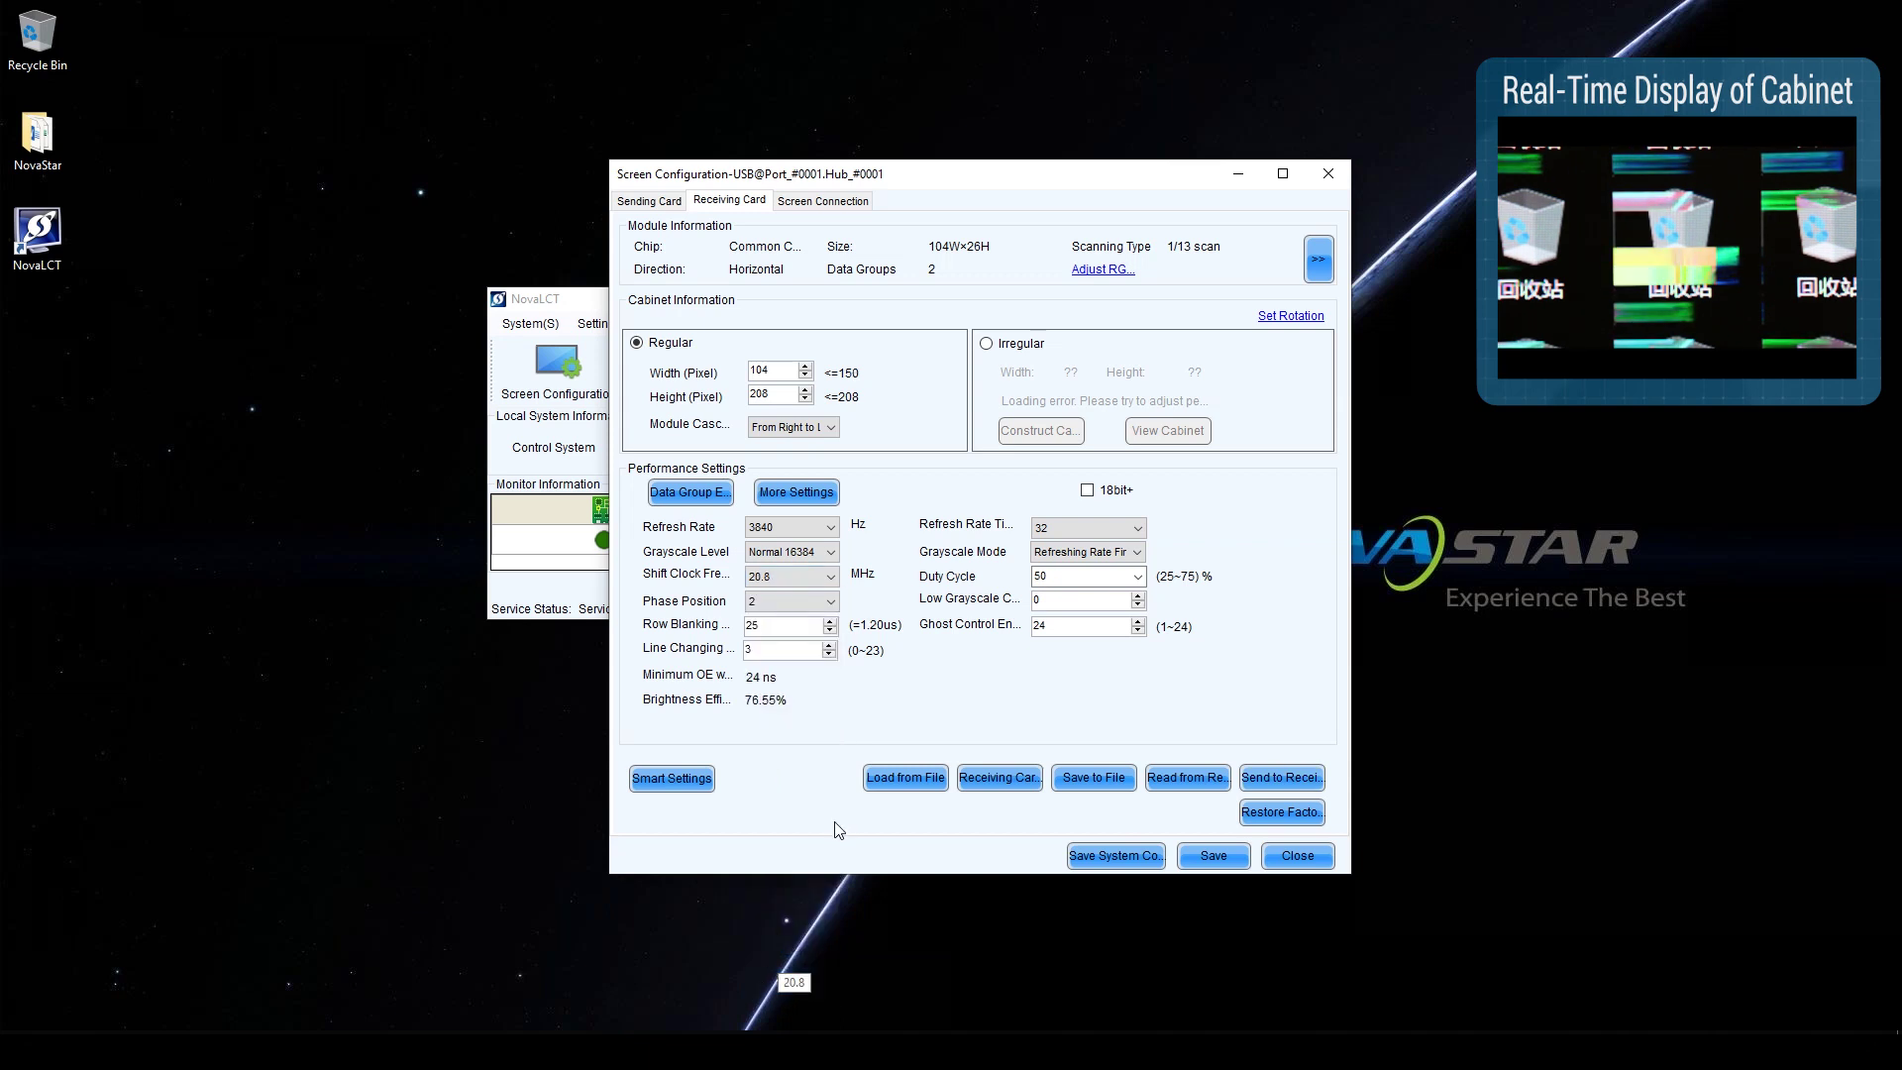
click(1272, 774)
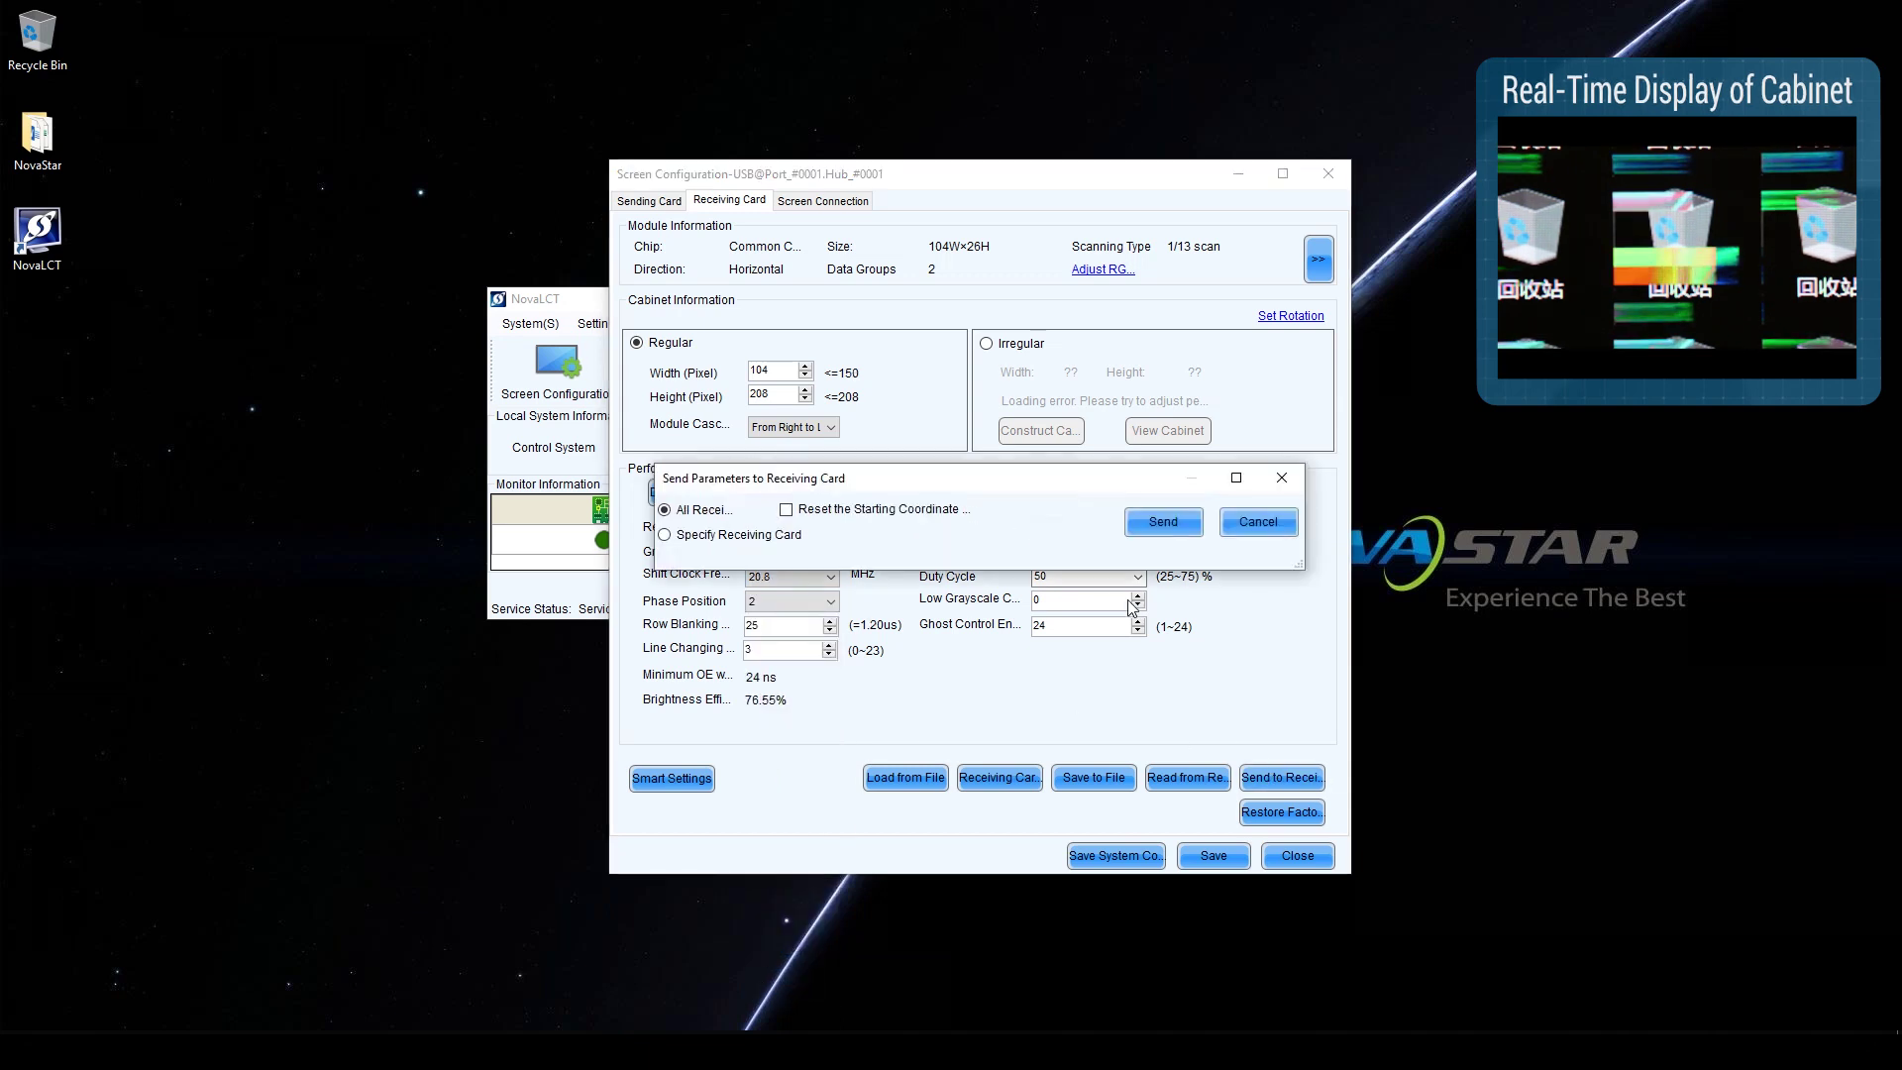
click(1162, 523)
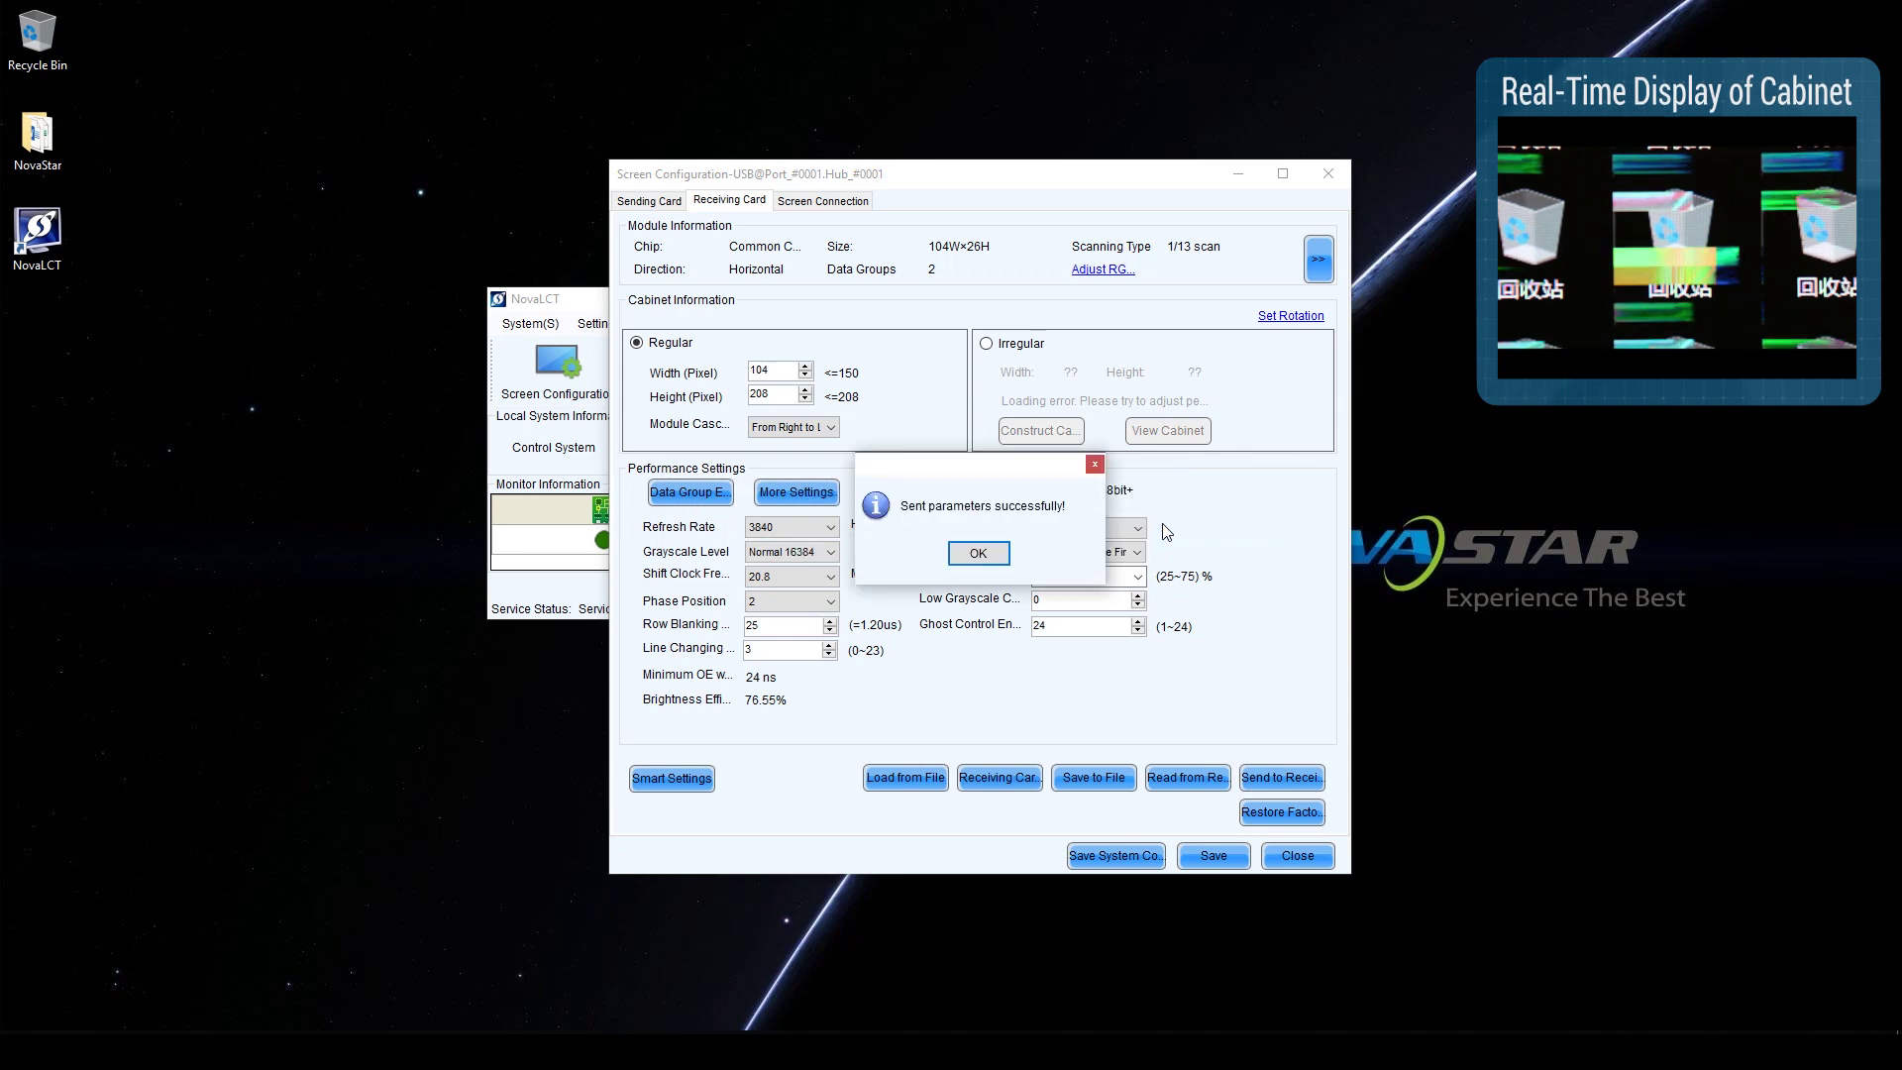
click(971, 553)
click(820, 583)
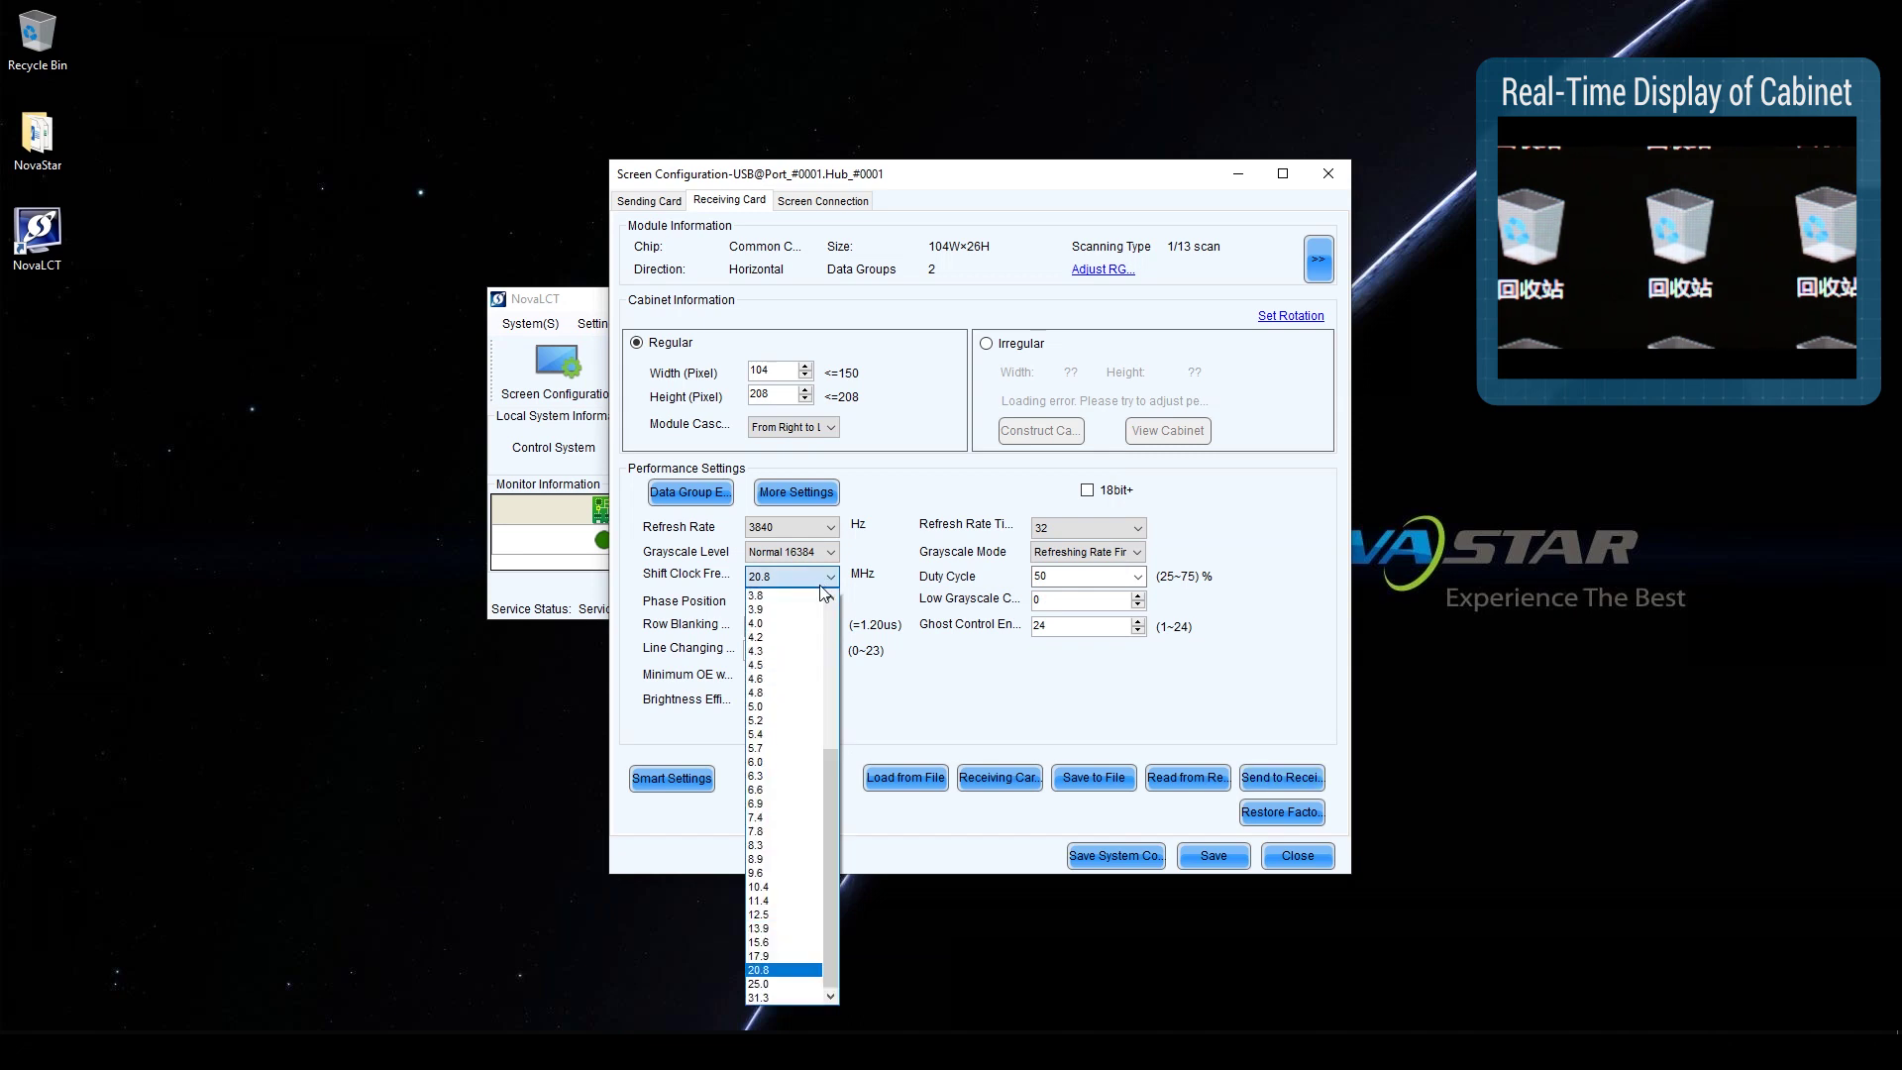
Step: Pick a 15.6 MHz shift clock and send it to all receiving cards
click(782, 942)
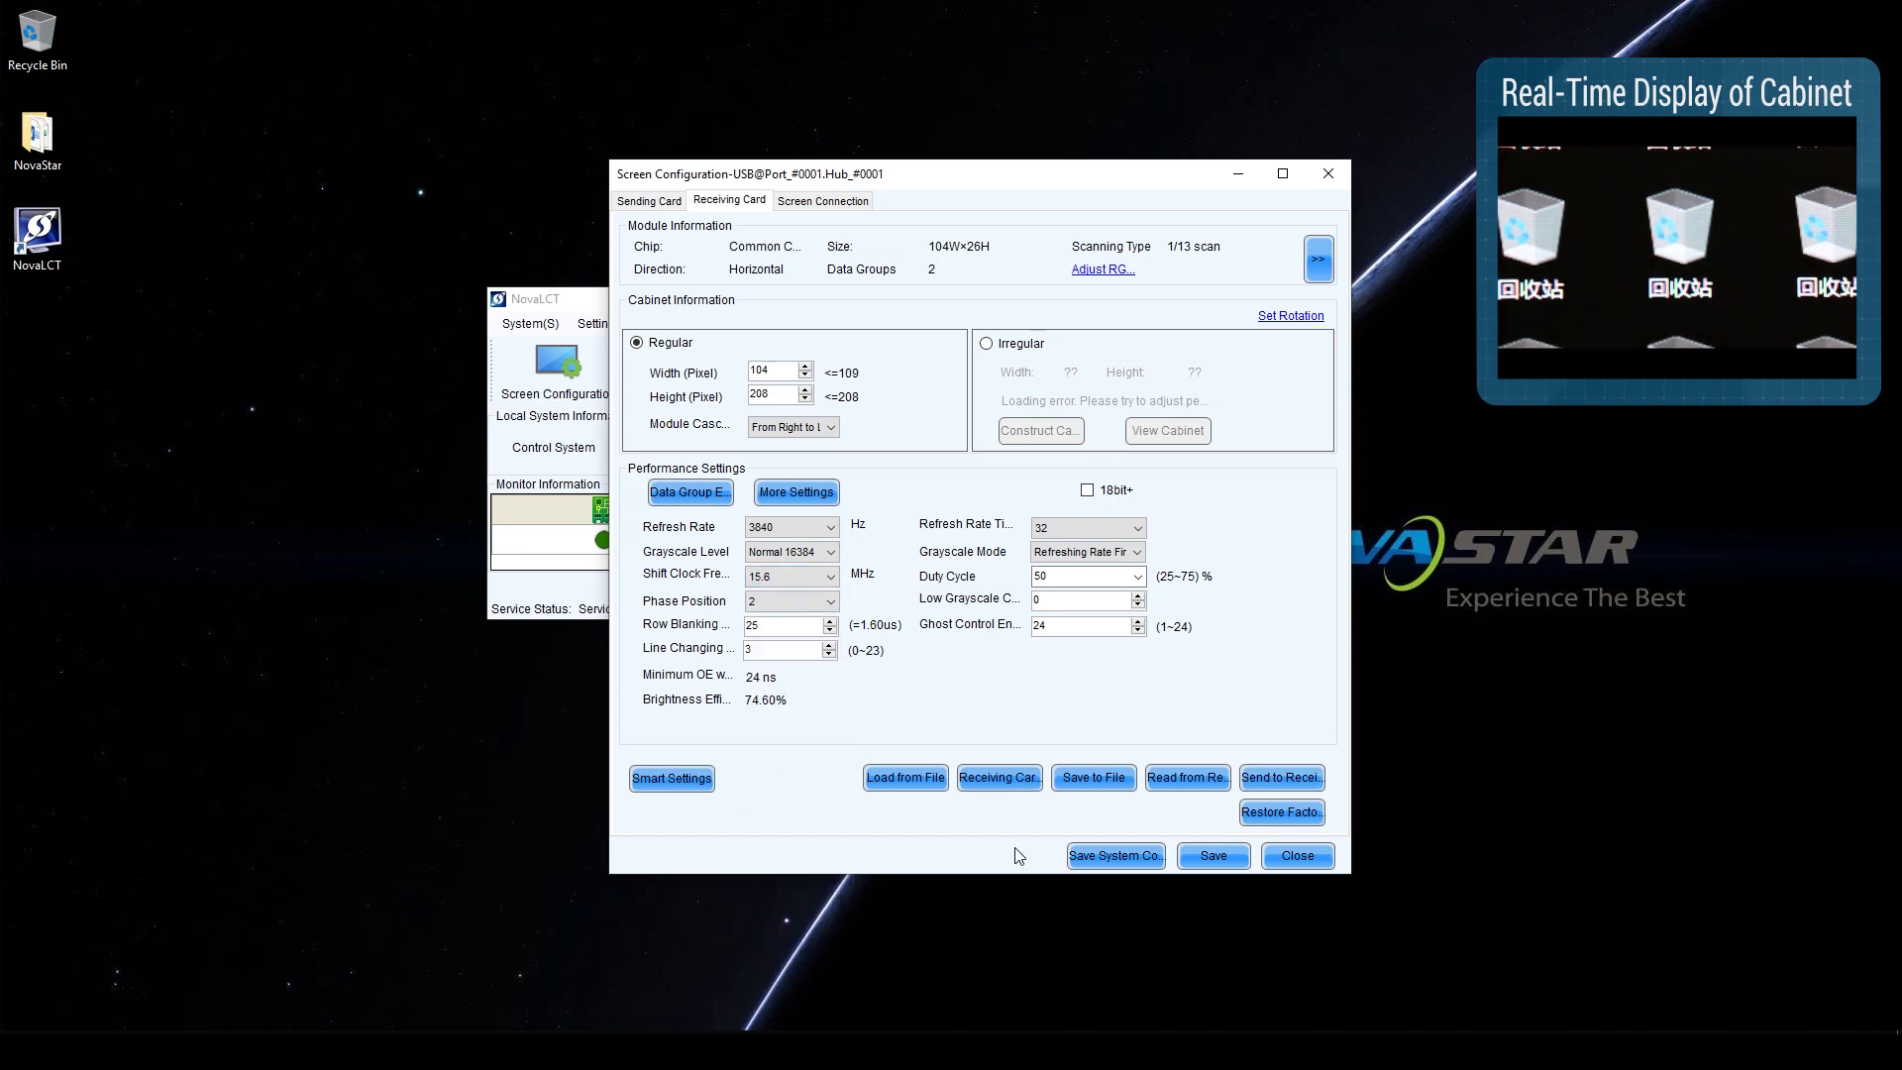
click(1291, 782)
click(1174, 533)
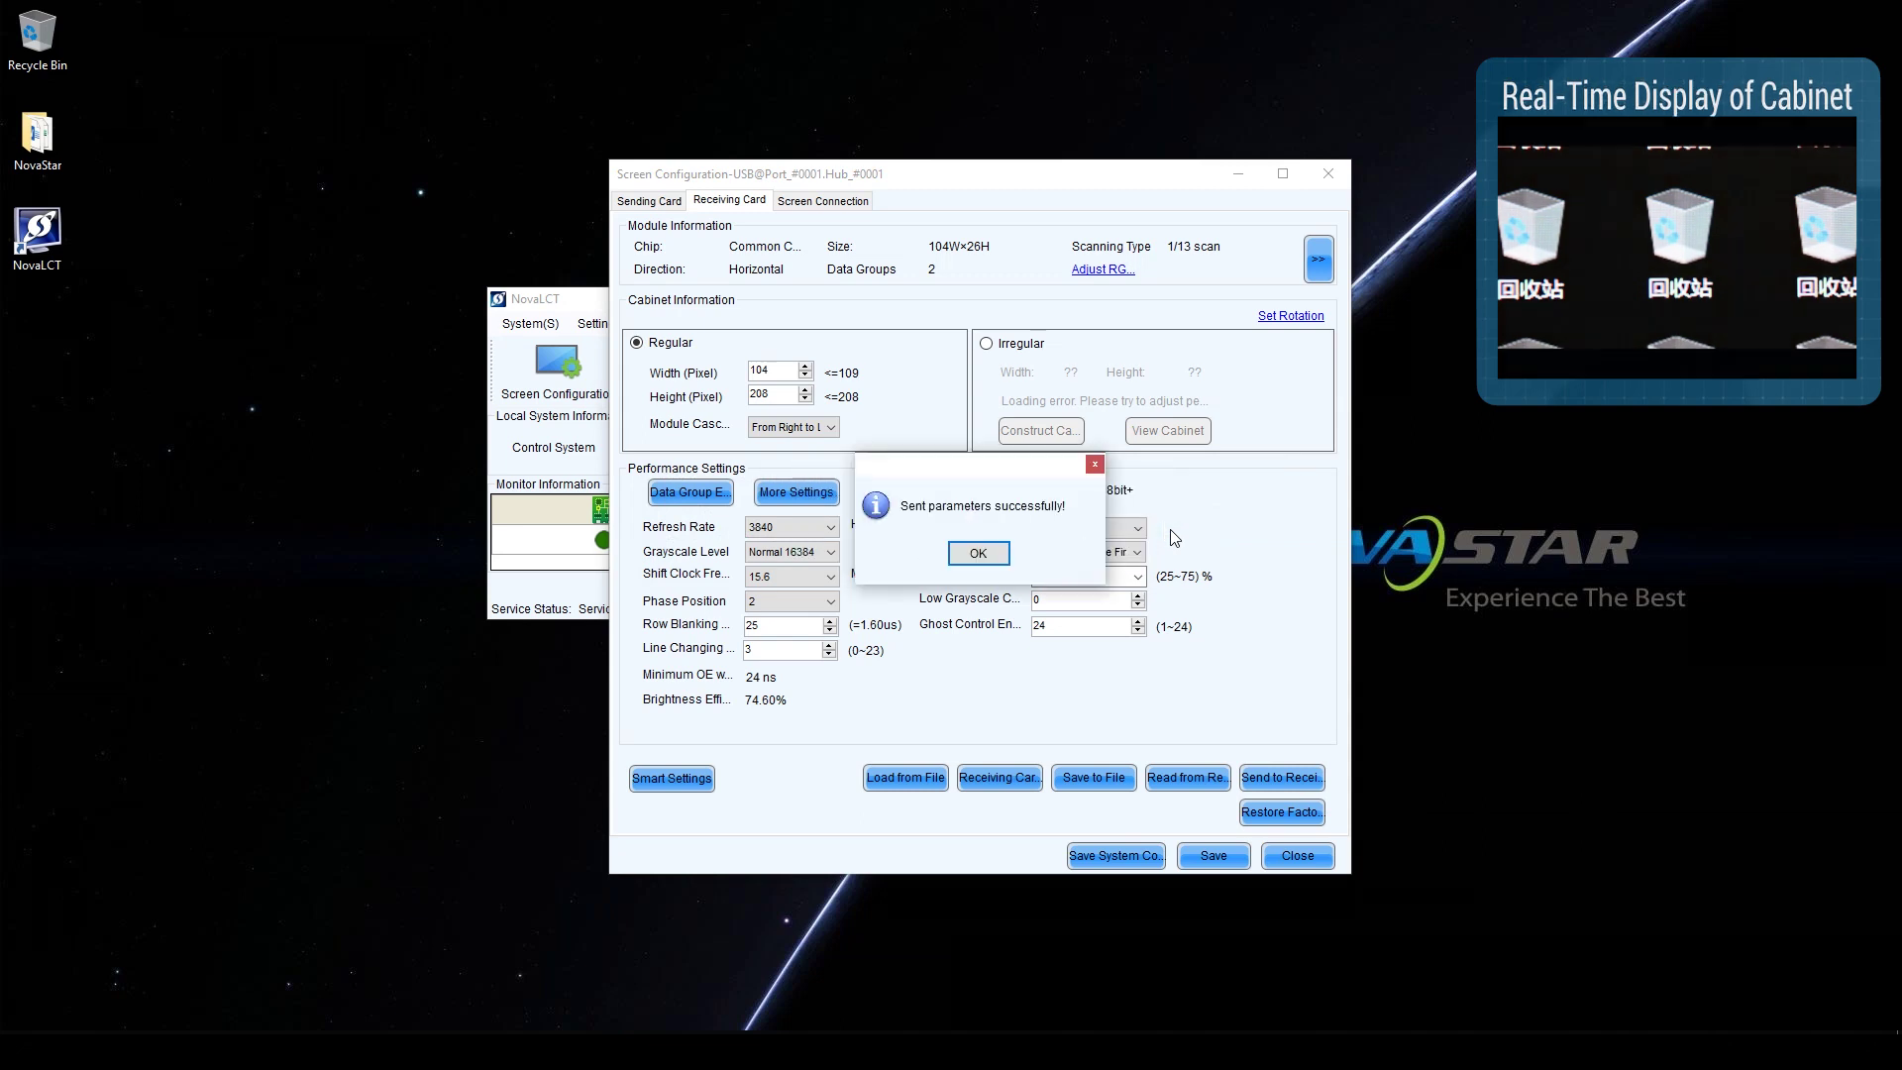
click(978, 553)
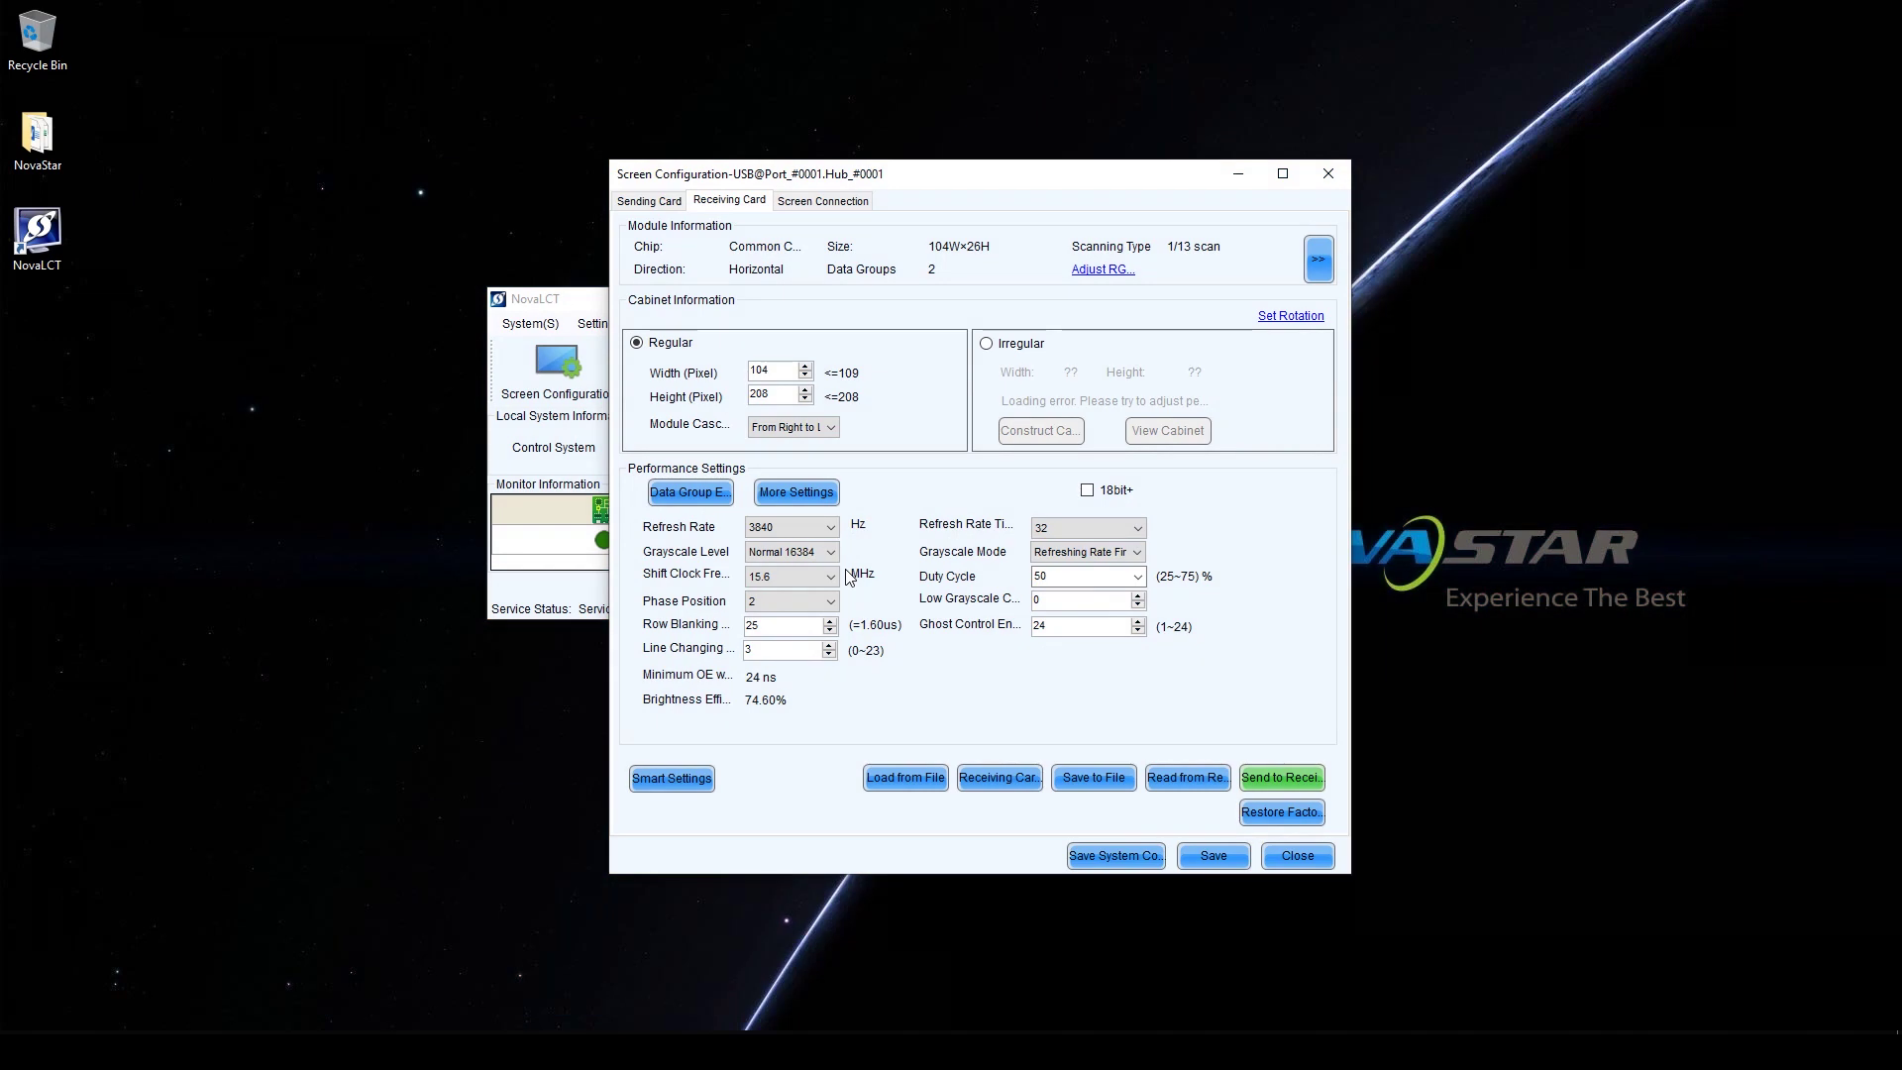
Step: Save the tuned parameters permanently to the receiving card hardware
click(1211, 855)
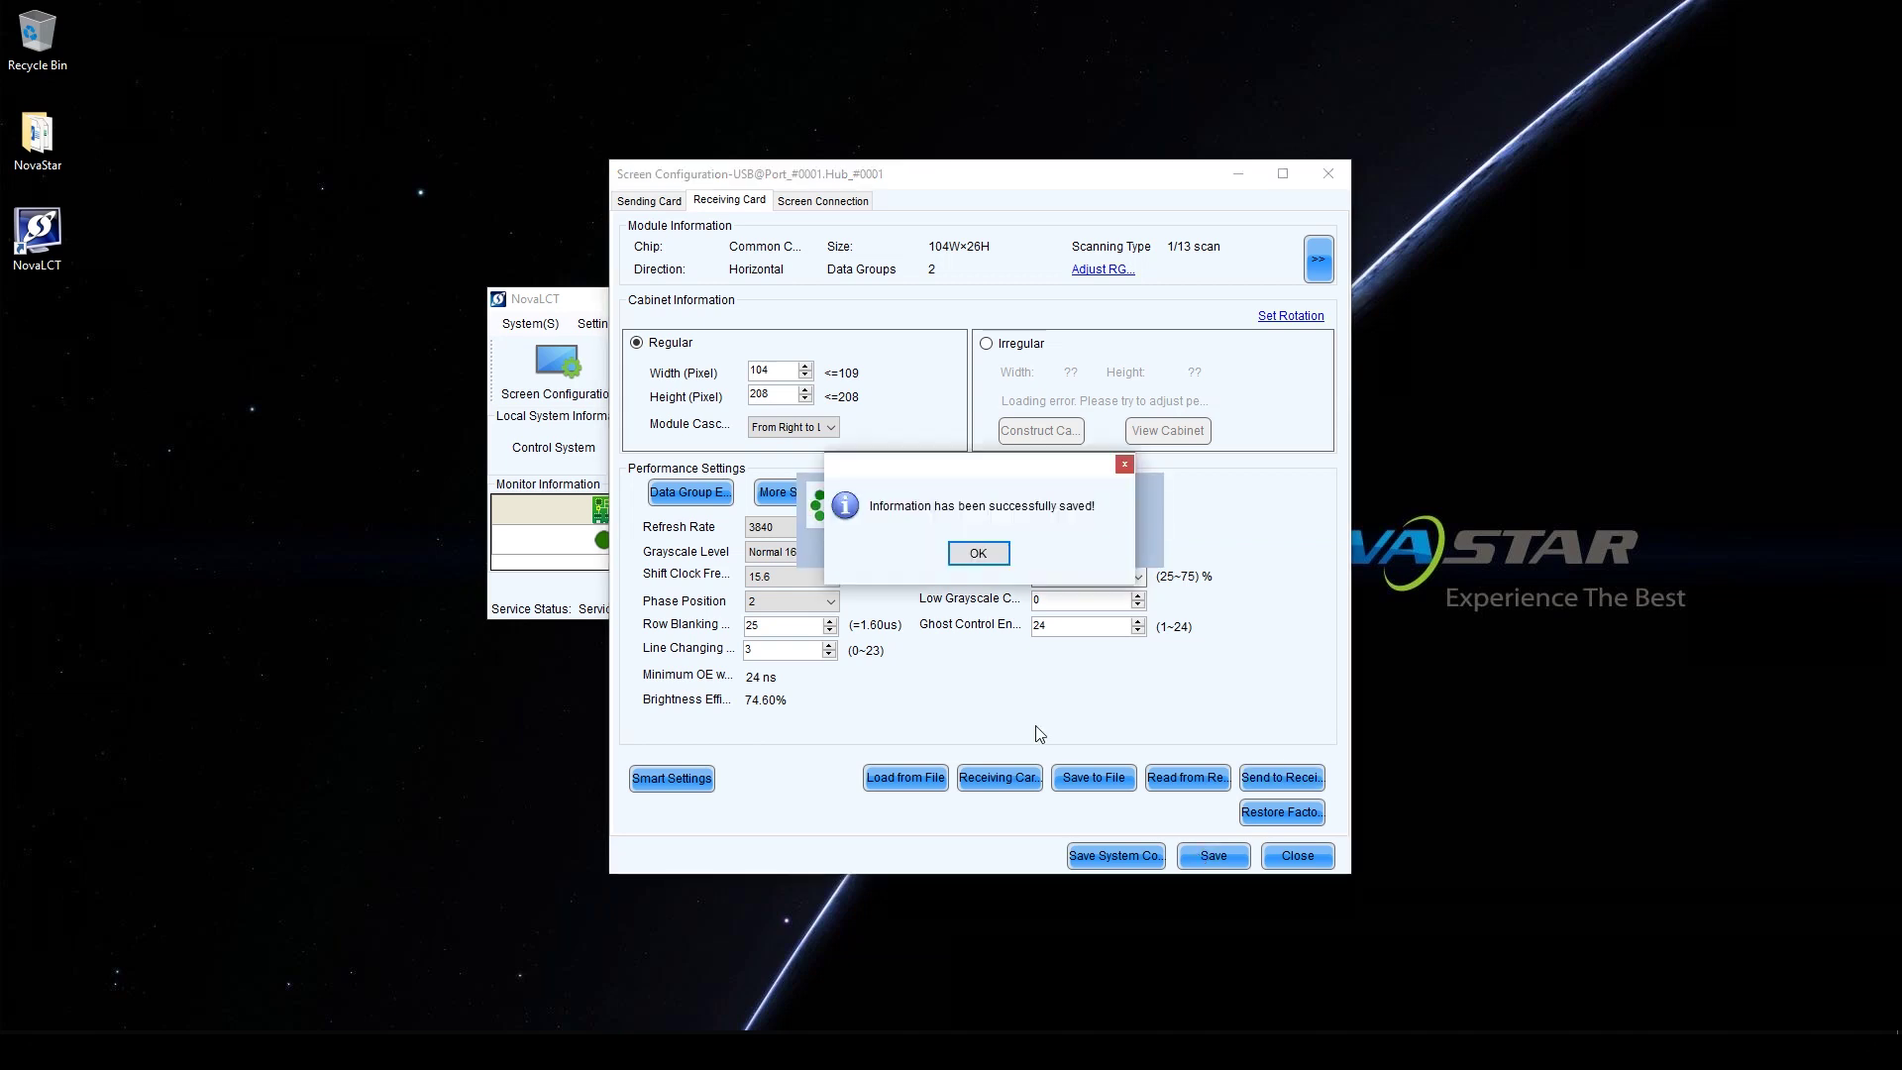
click(991, 557)
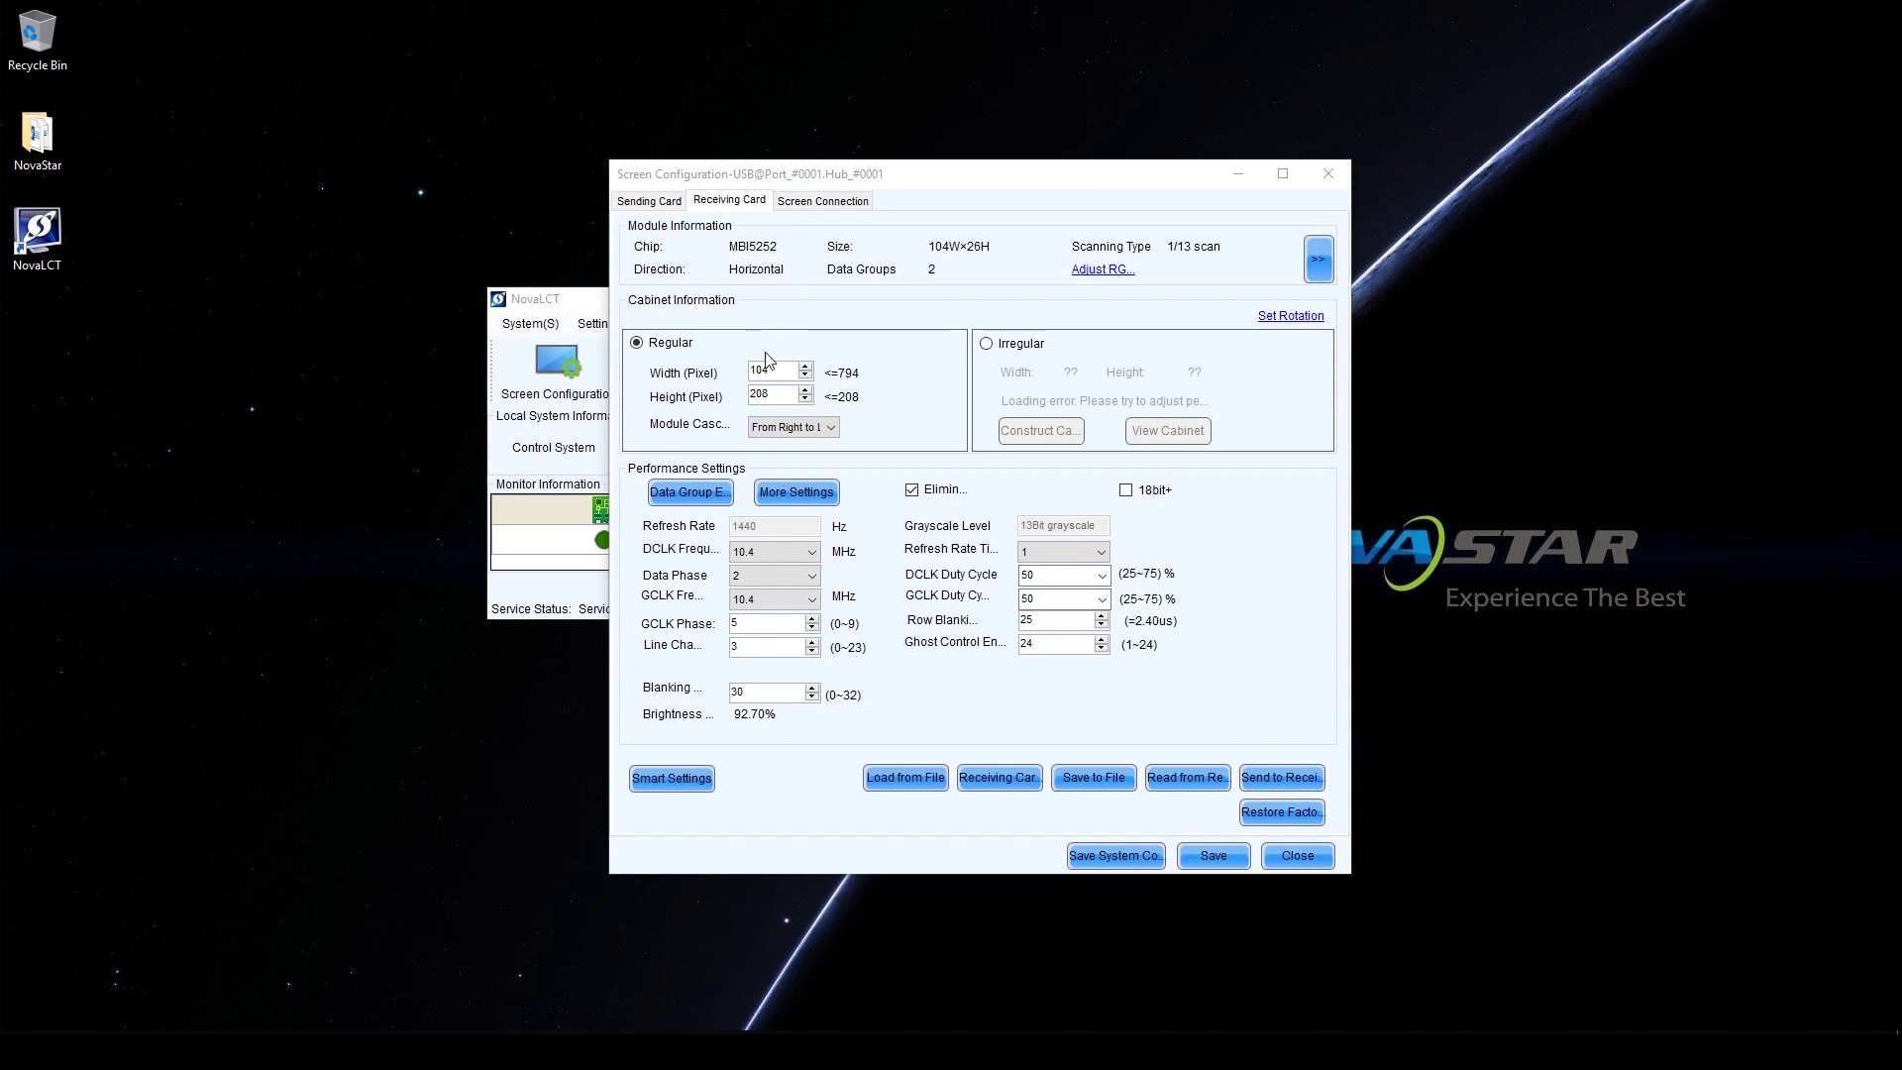
Step: Set the DCLK frequency to 4.0, then lower it to 2.0
click(747, 553)
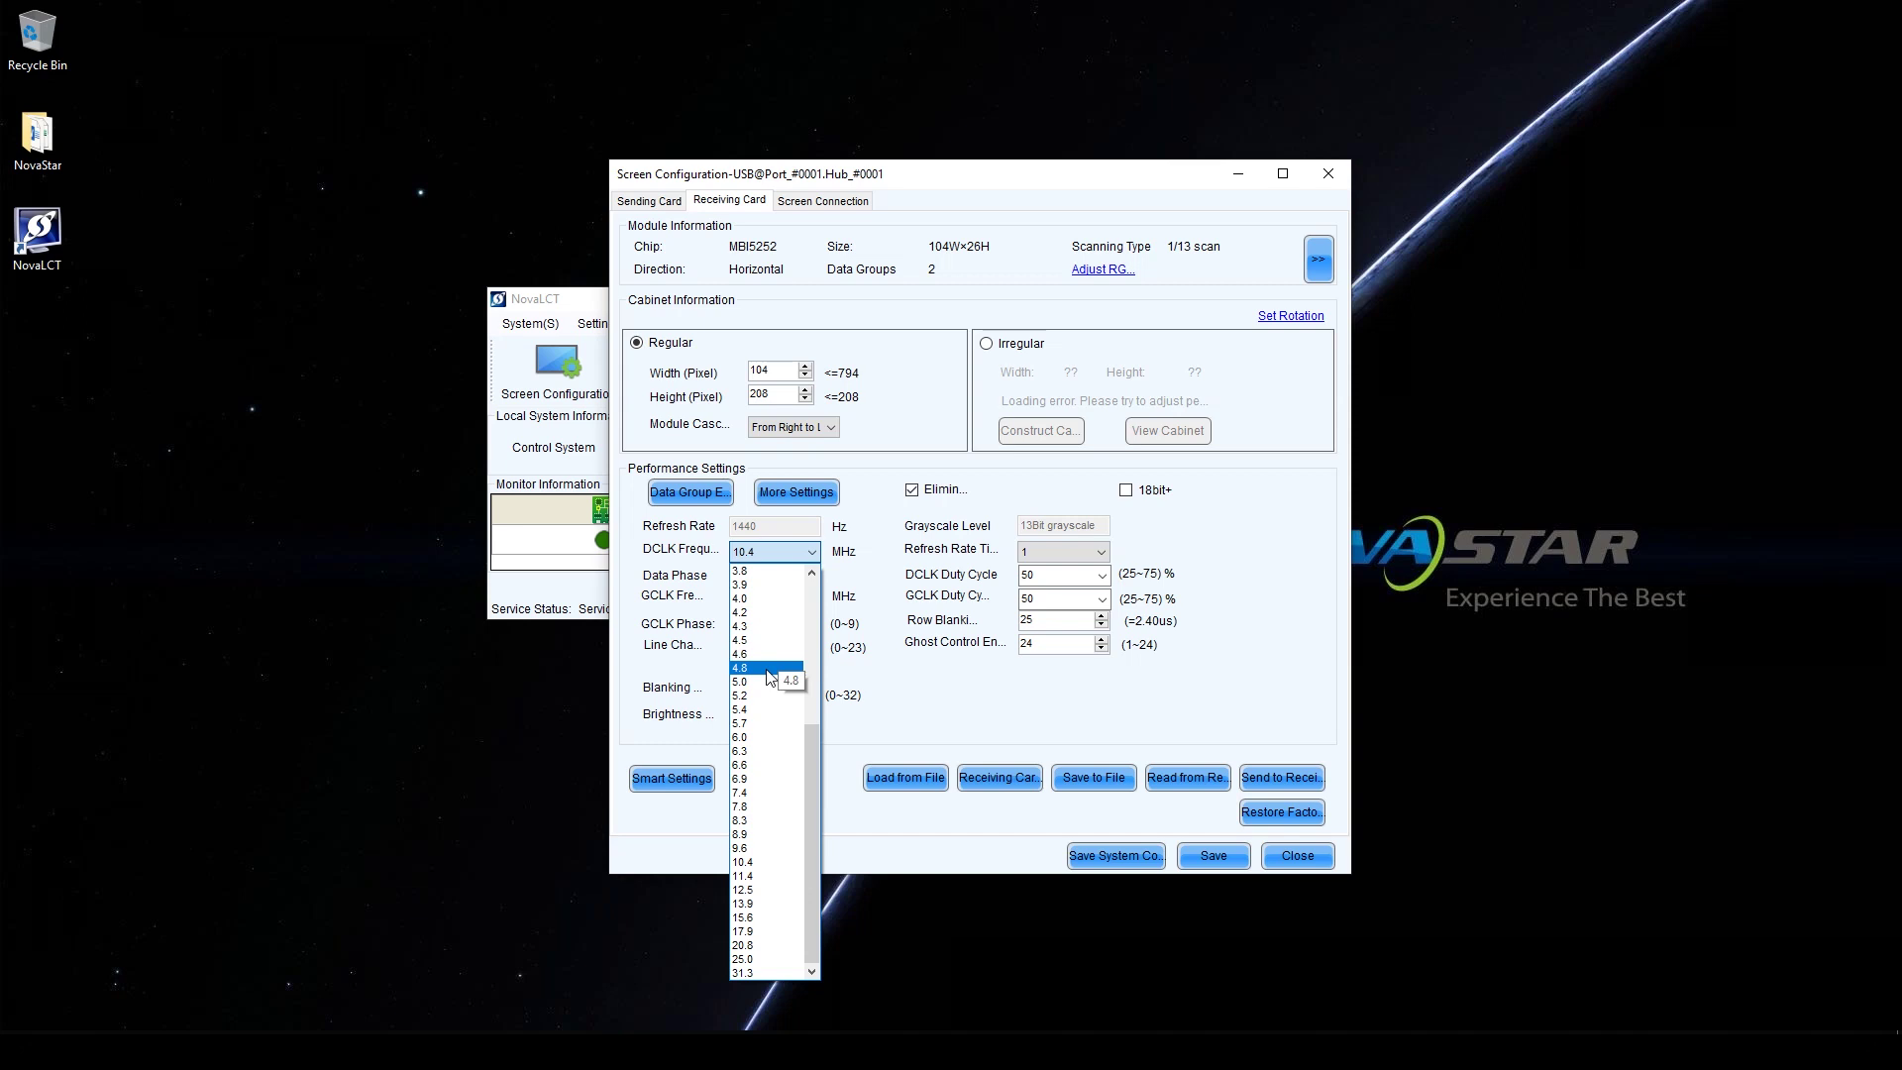
click(773, 600)
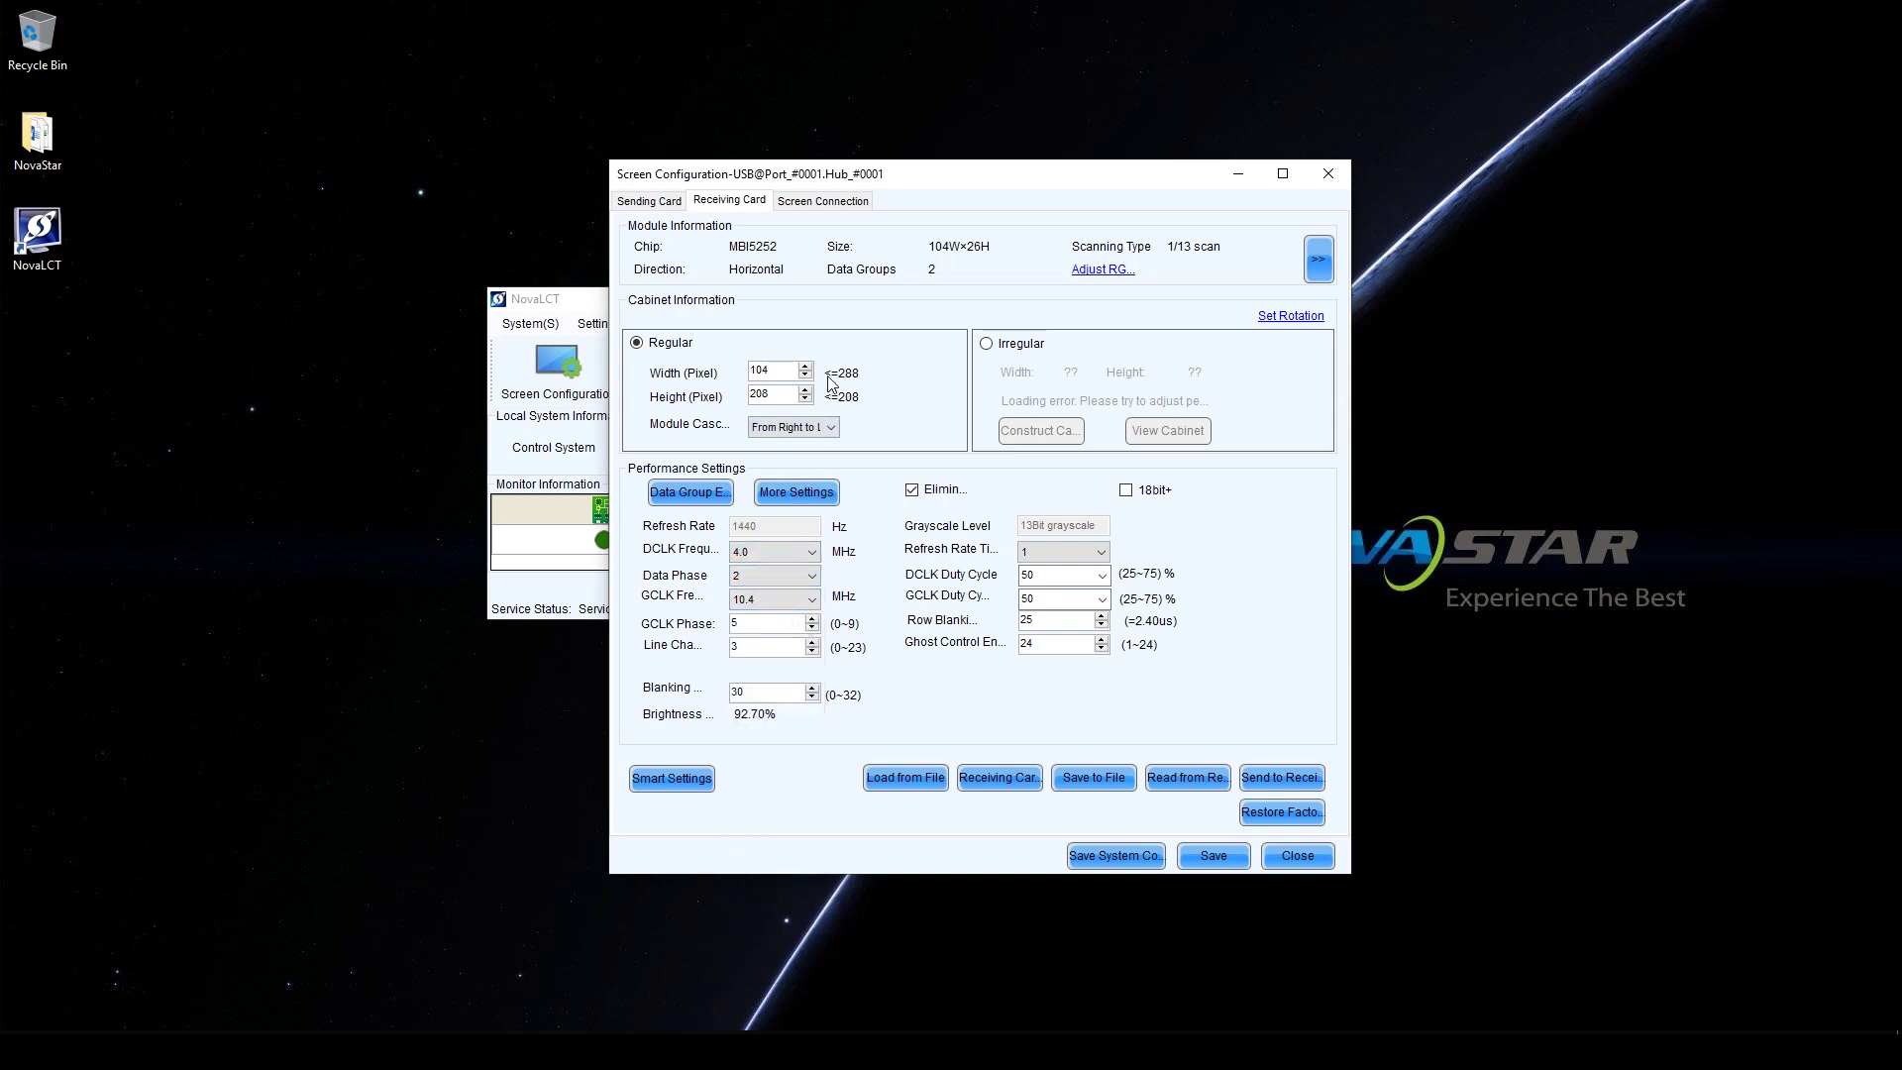
click(783, 548)
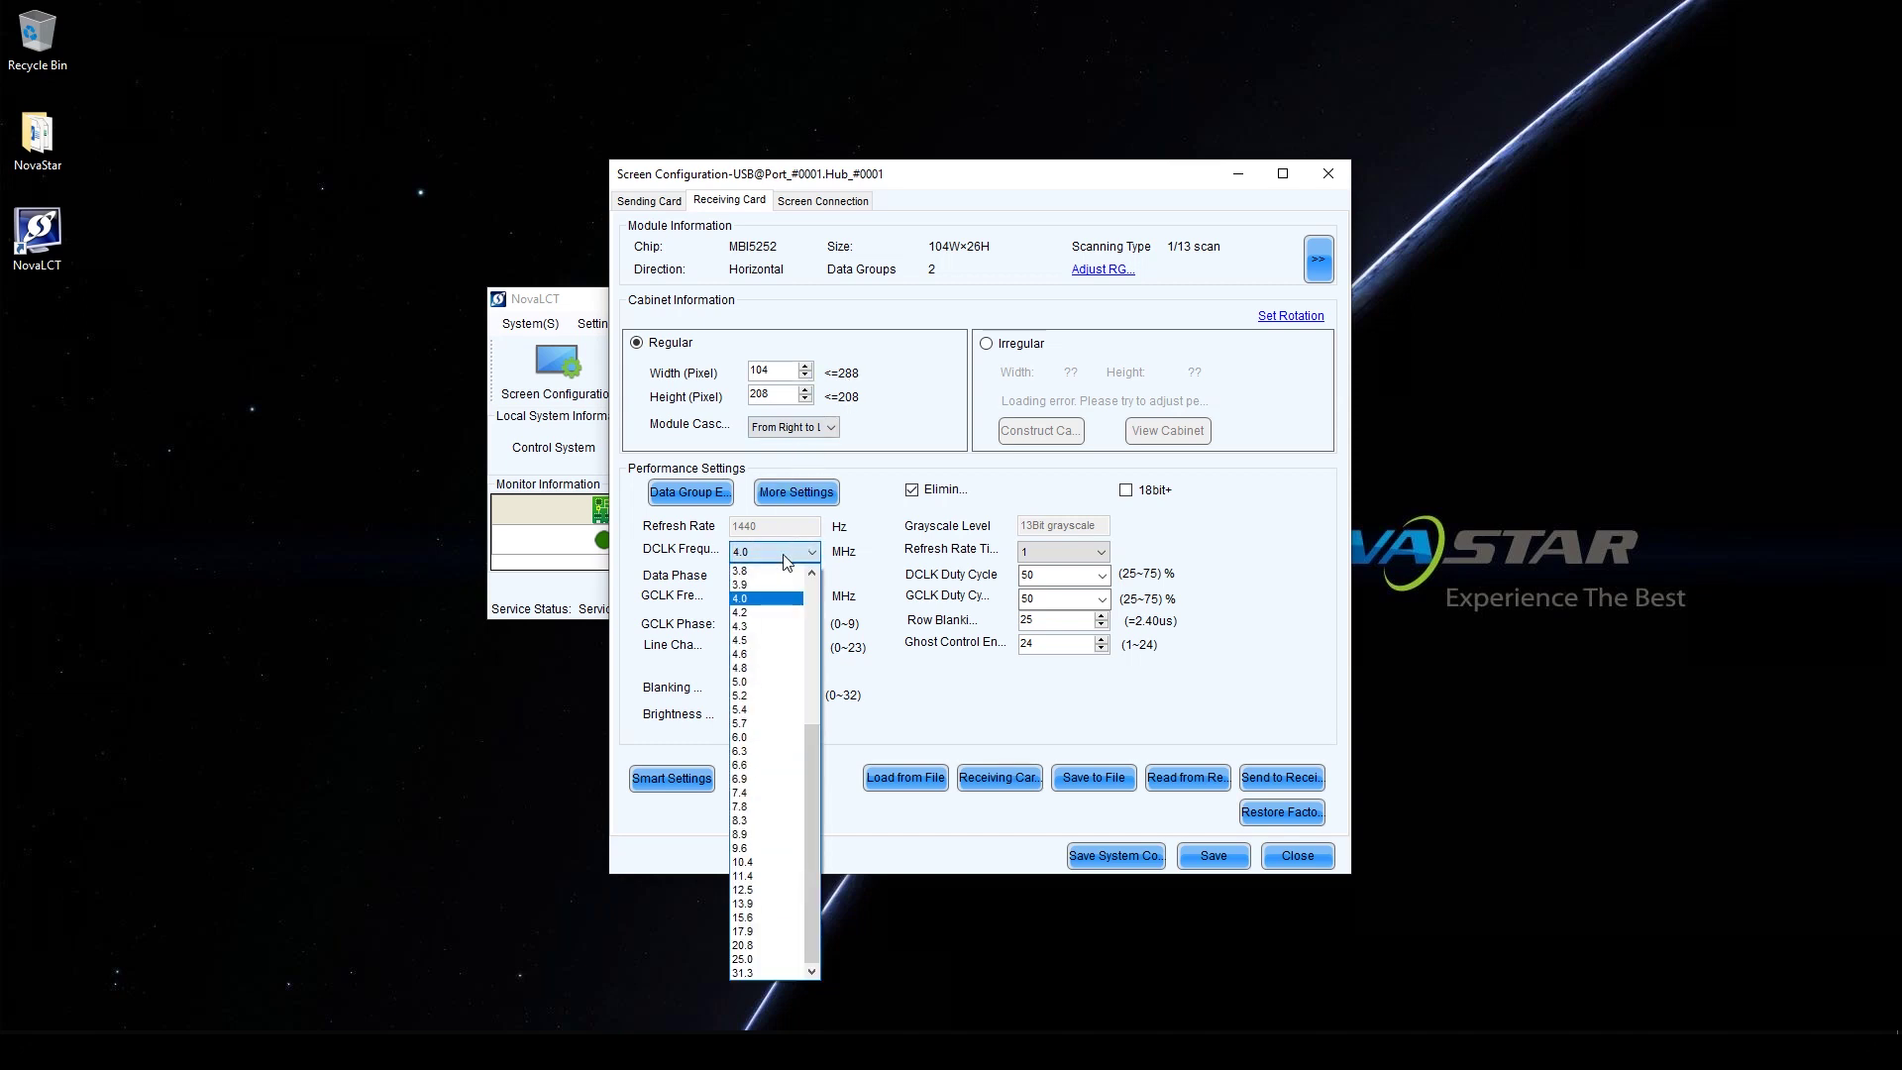
scroll(783, 601, up, 2)
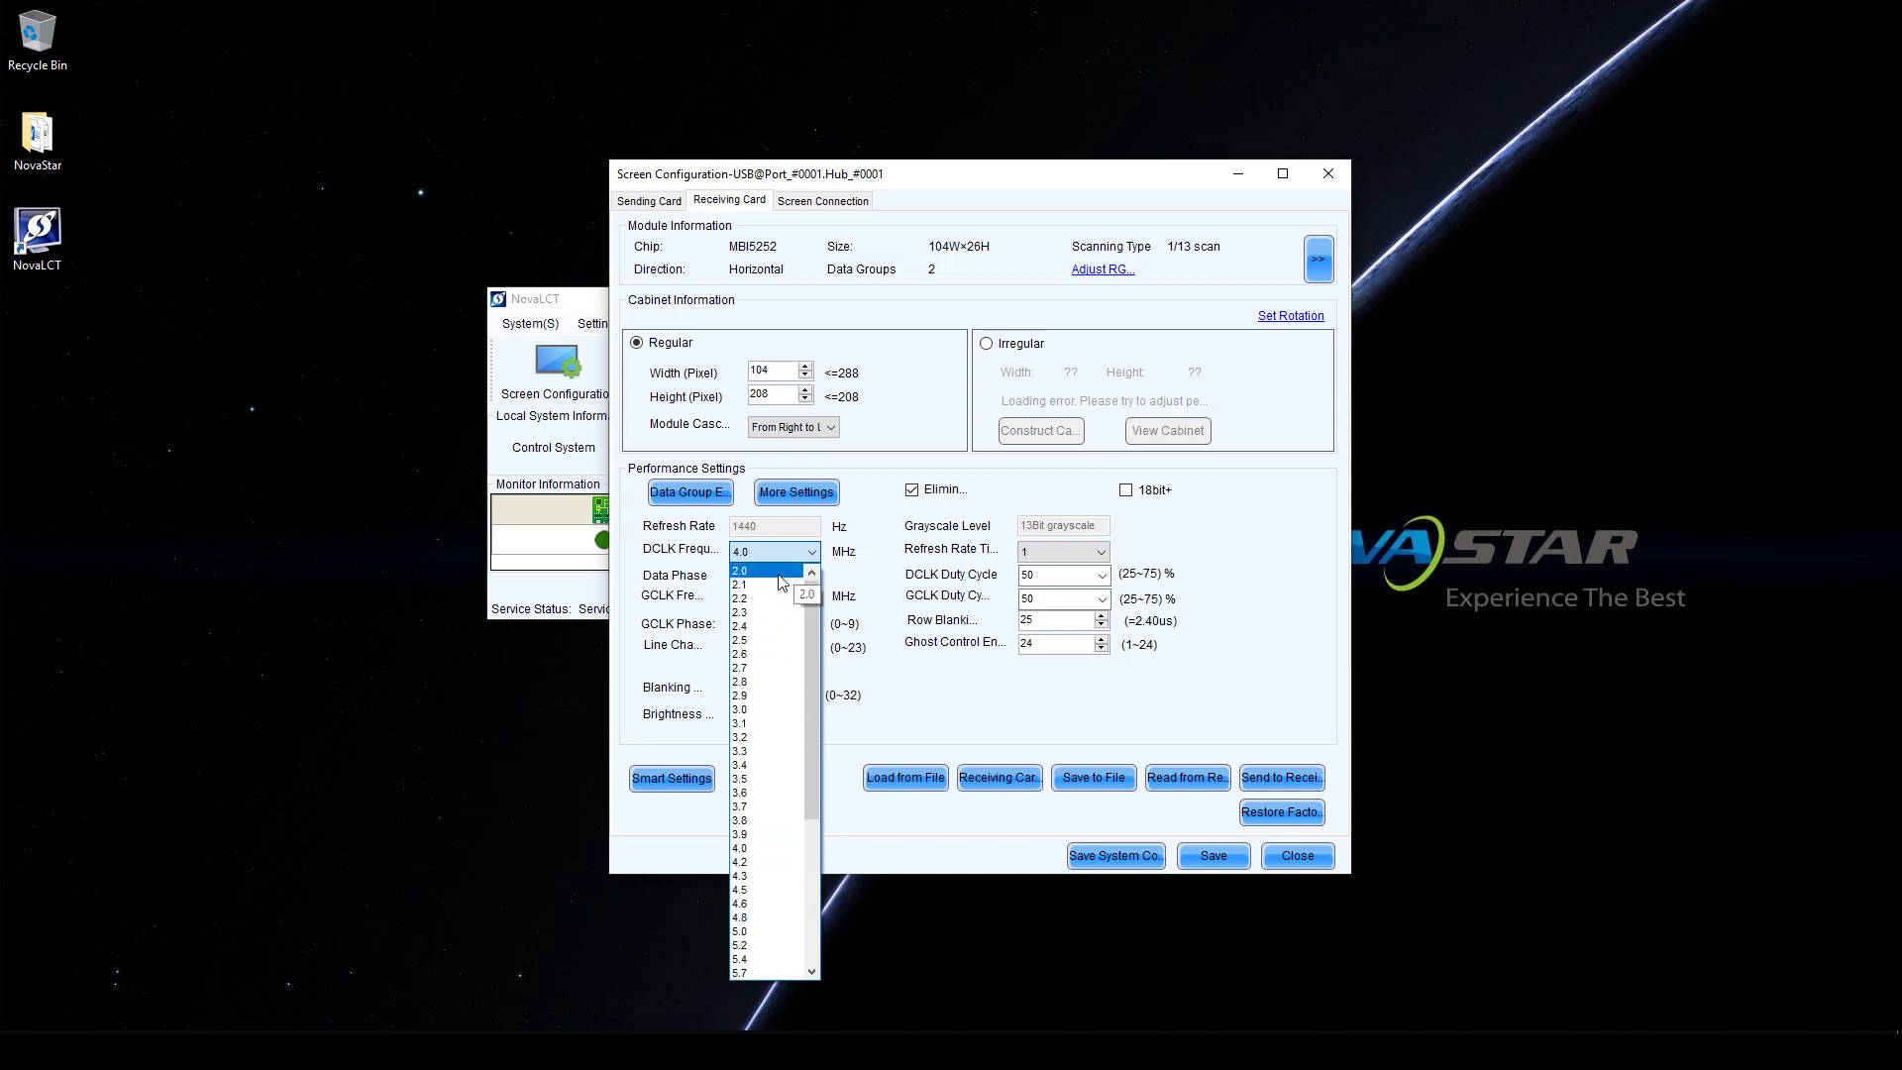
click(779, 572)
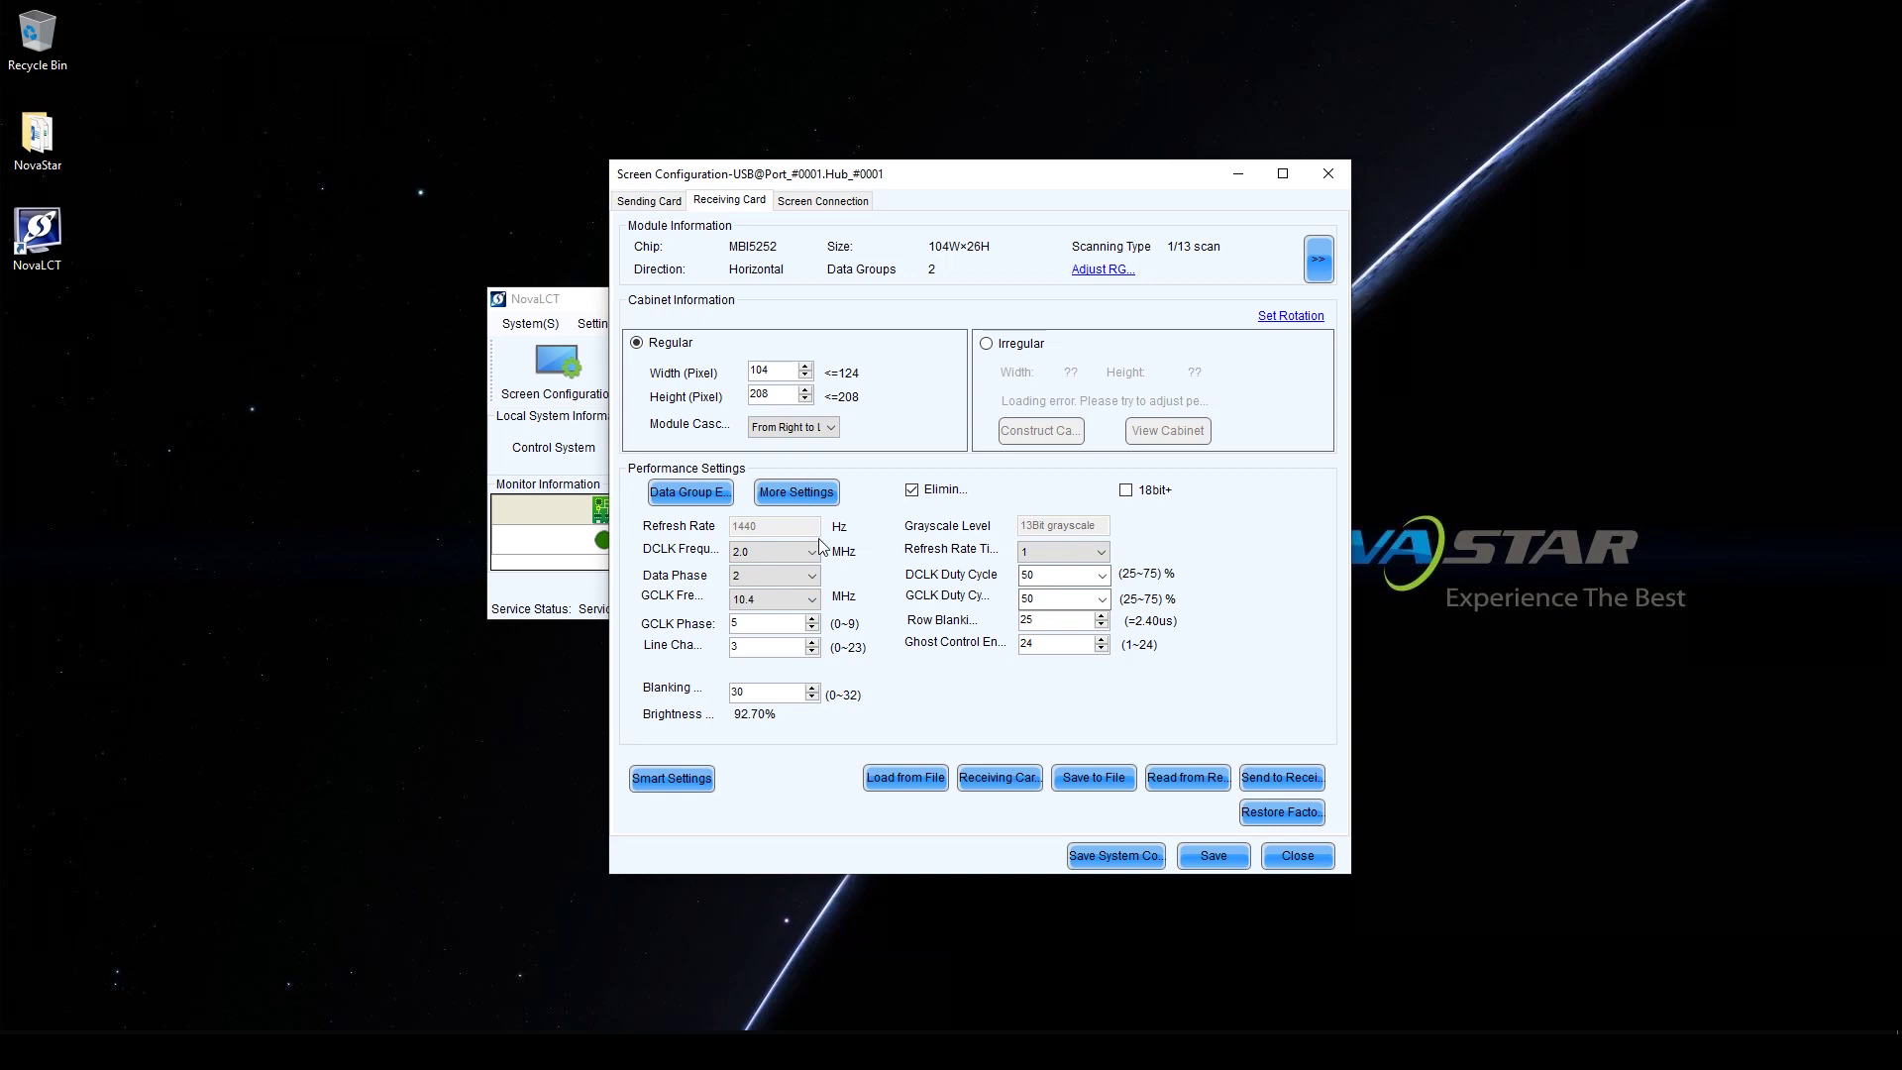
Step: Raise the refresh rate multiplier to 4, set GCLK to 20.8 MHz, and send to all cards
click(1060, 552)
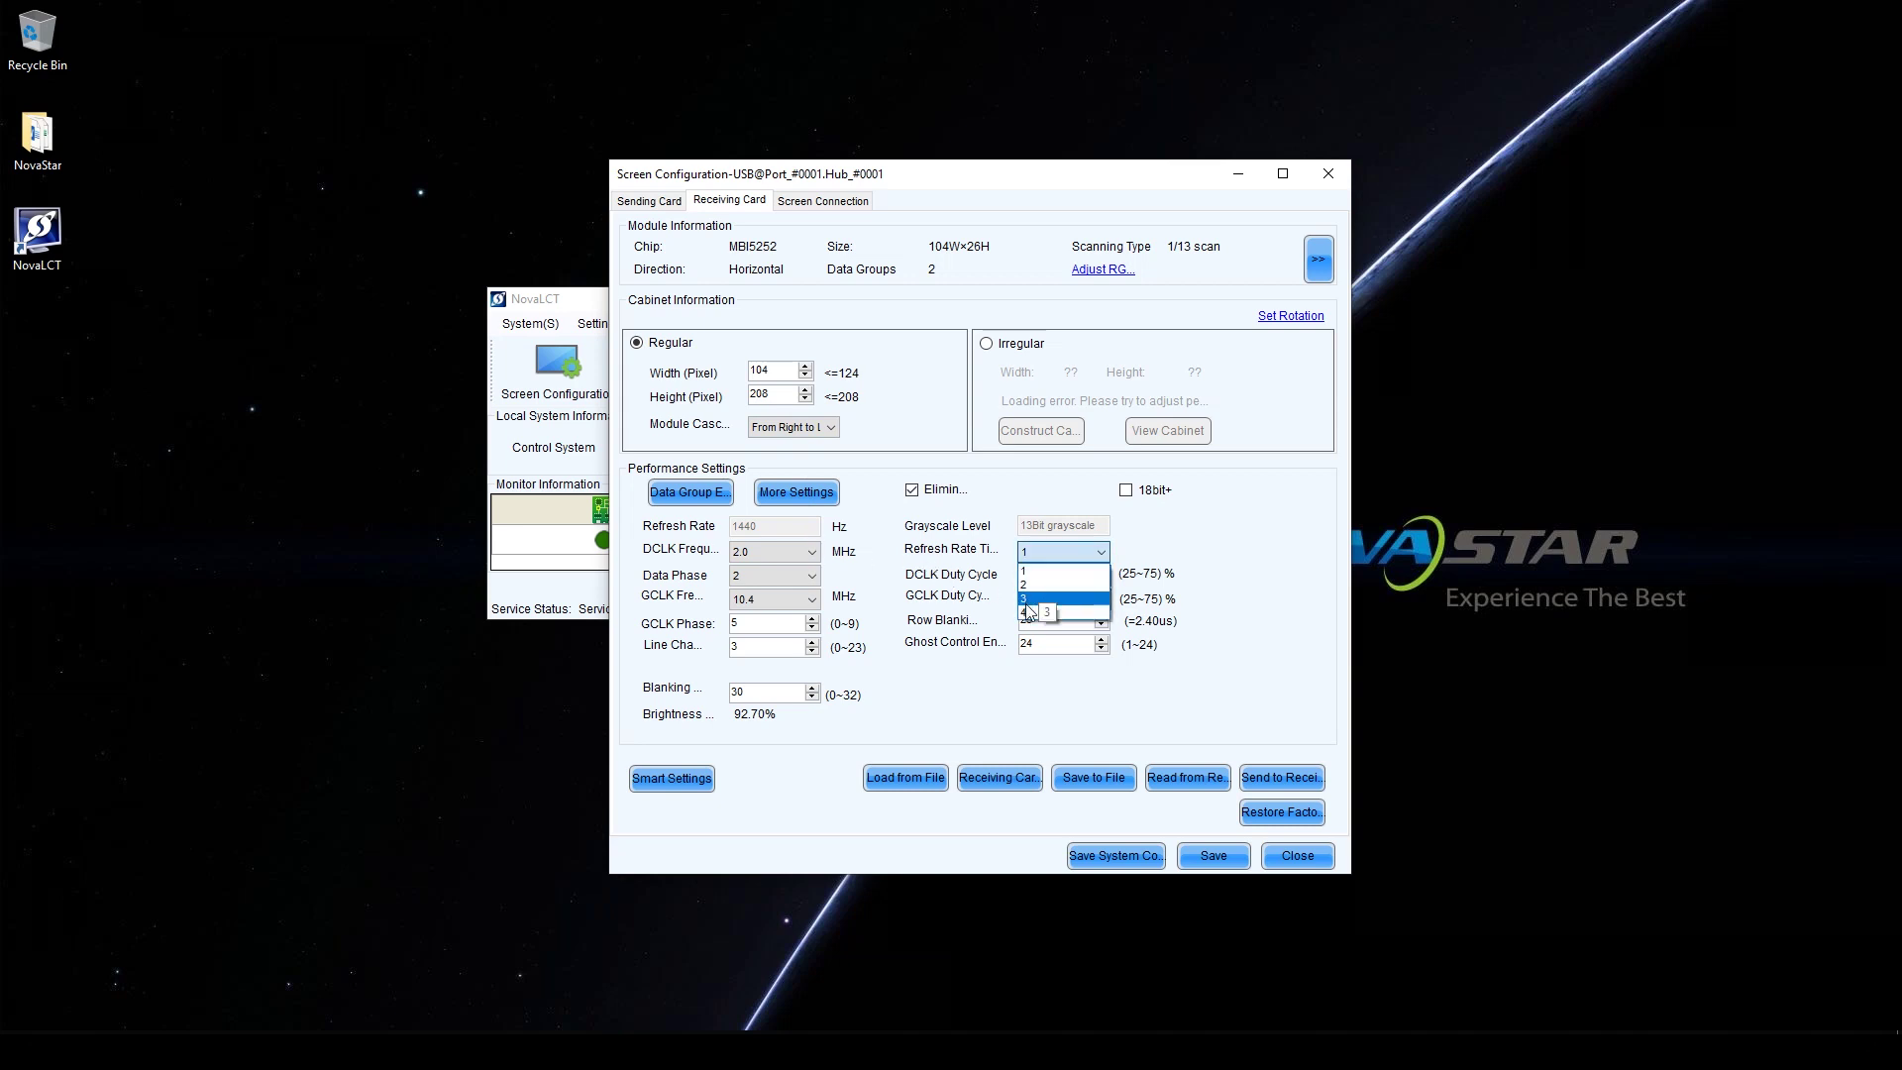
click(1027, 614)
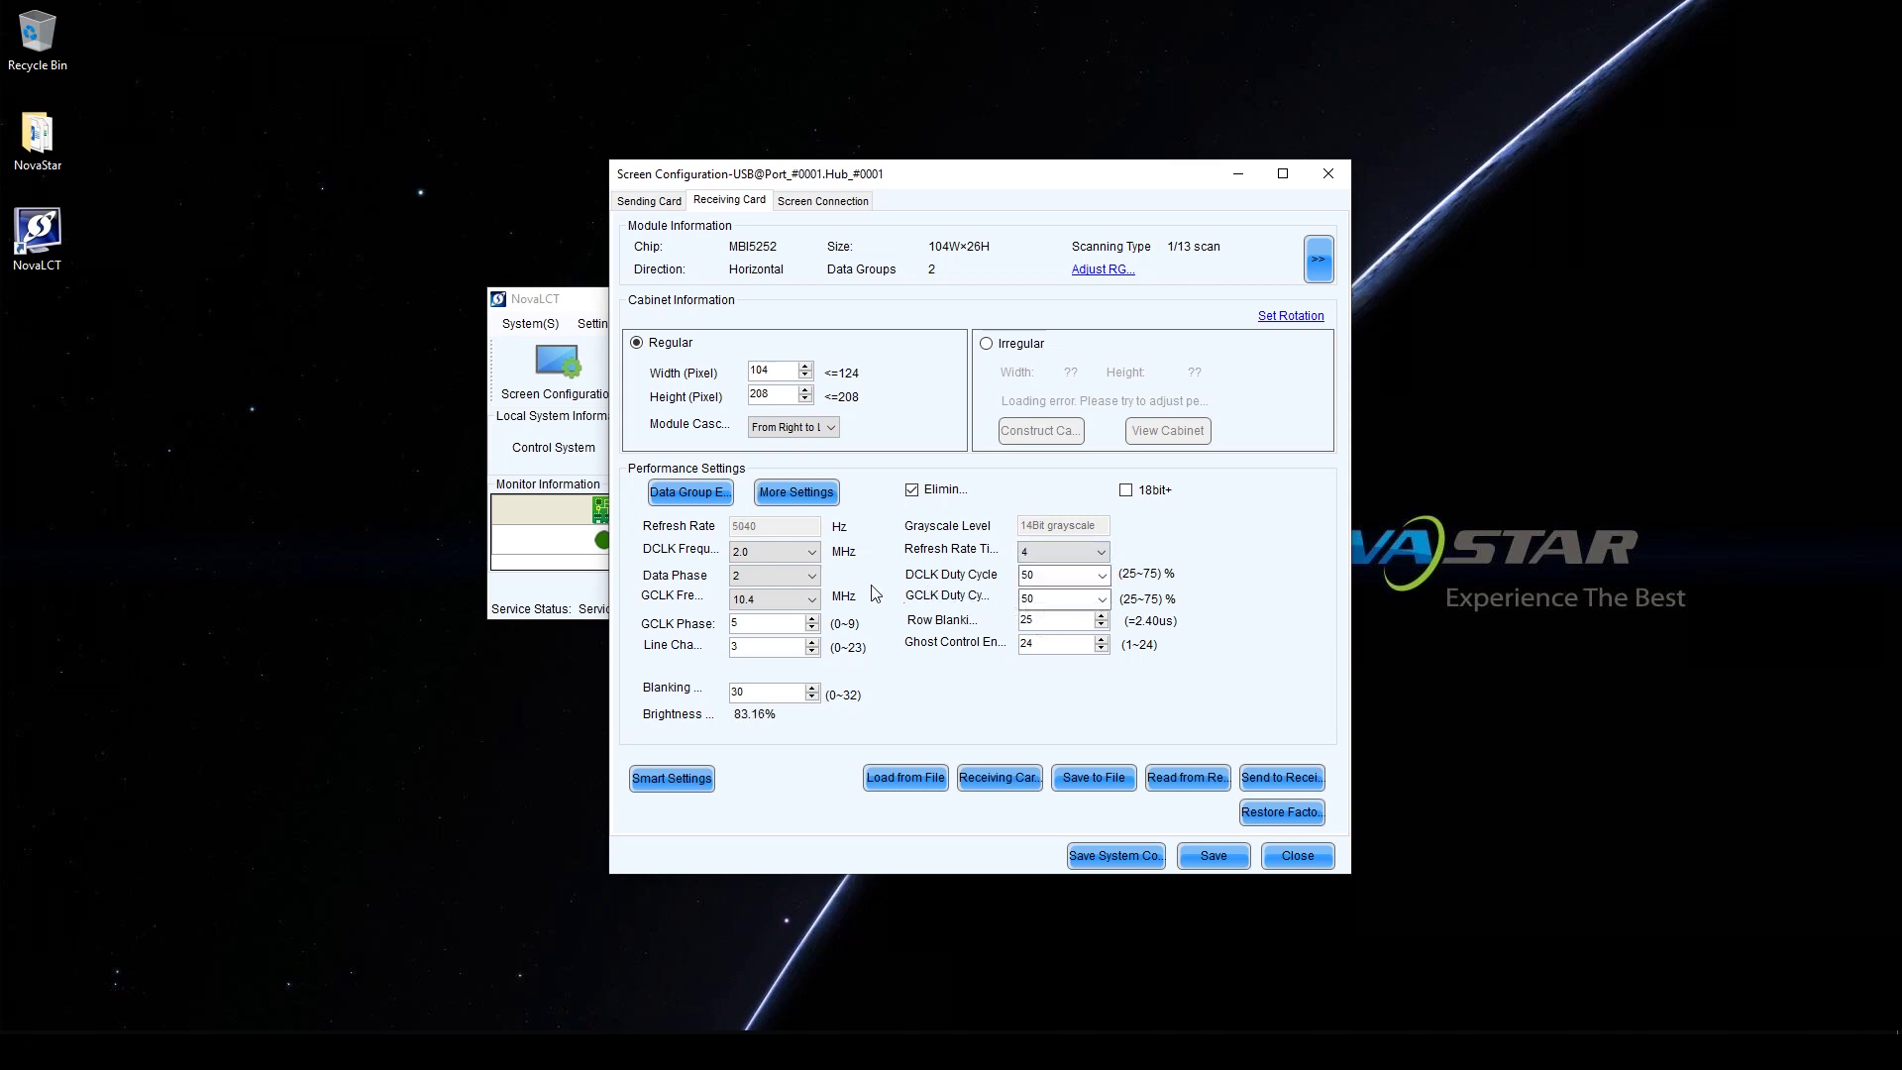
click(796, 598)
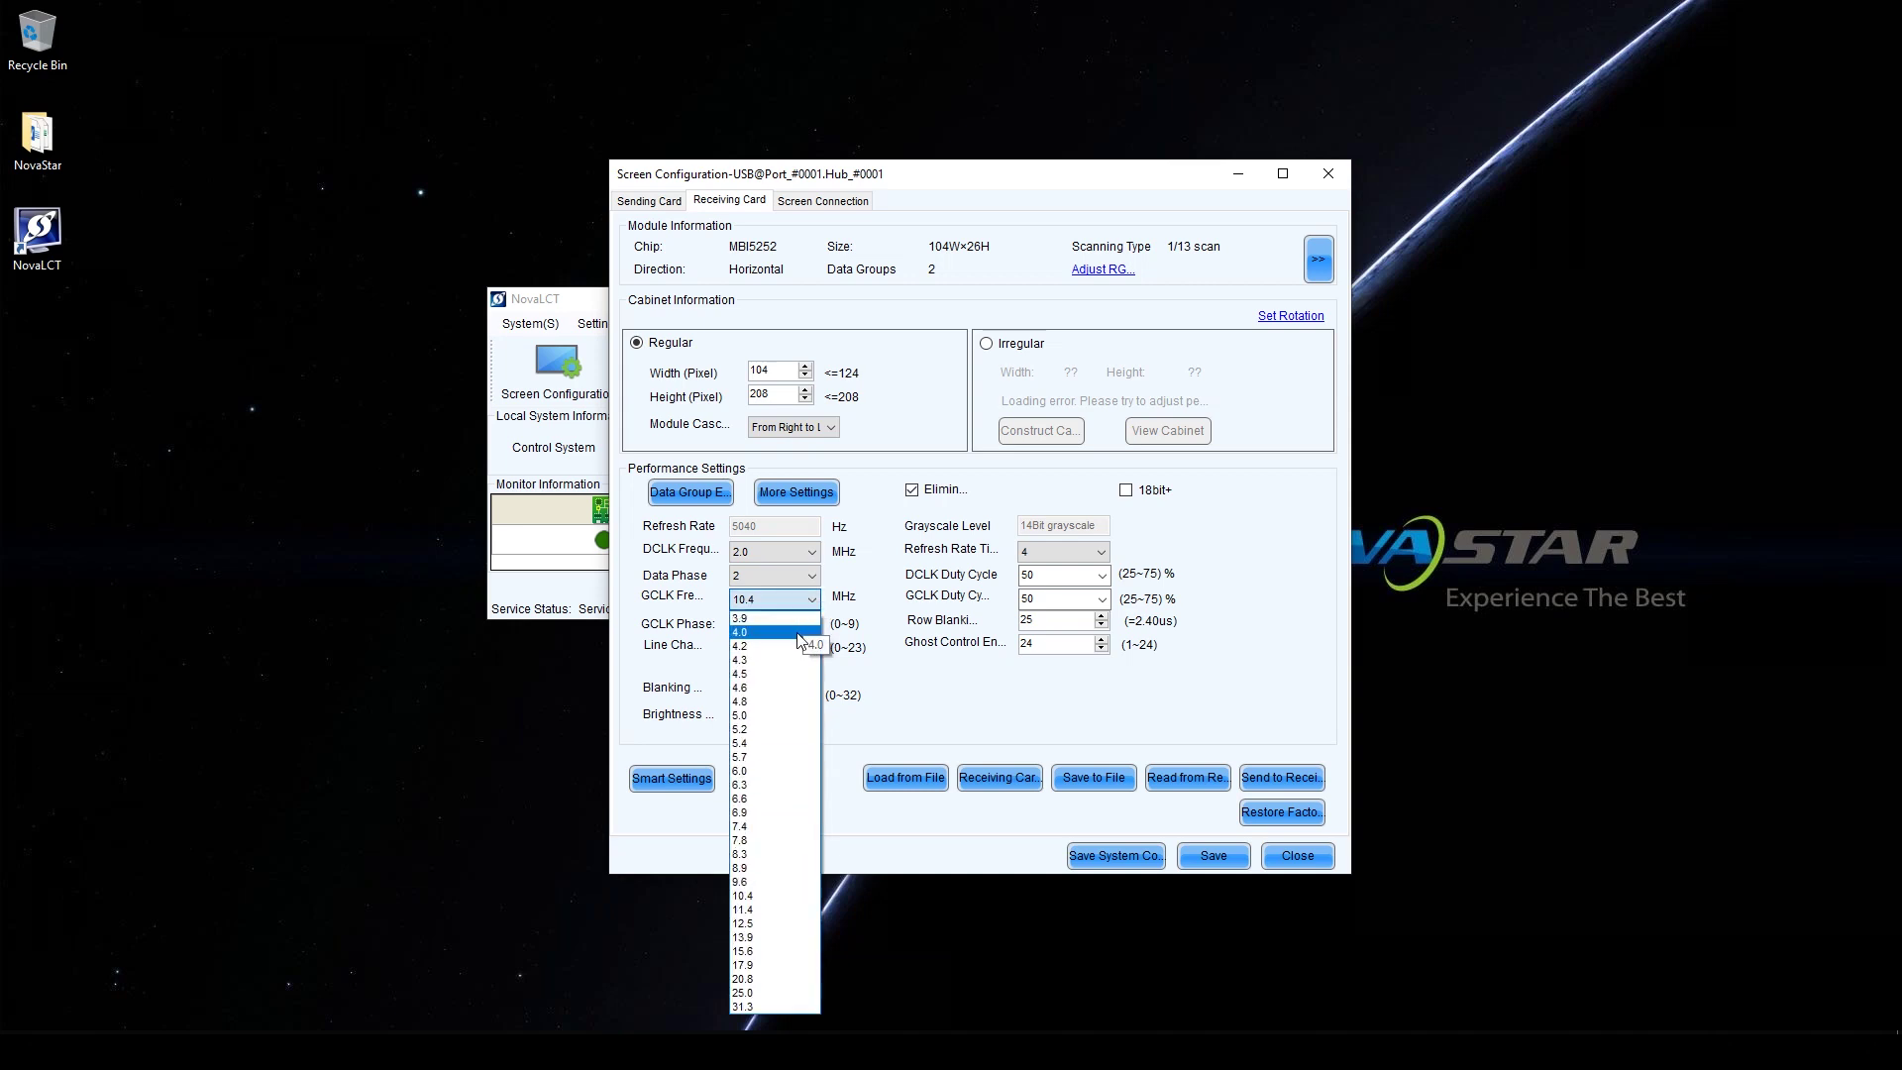
click(739, 977)
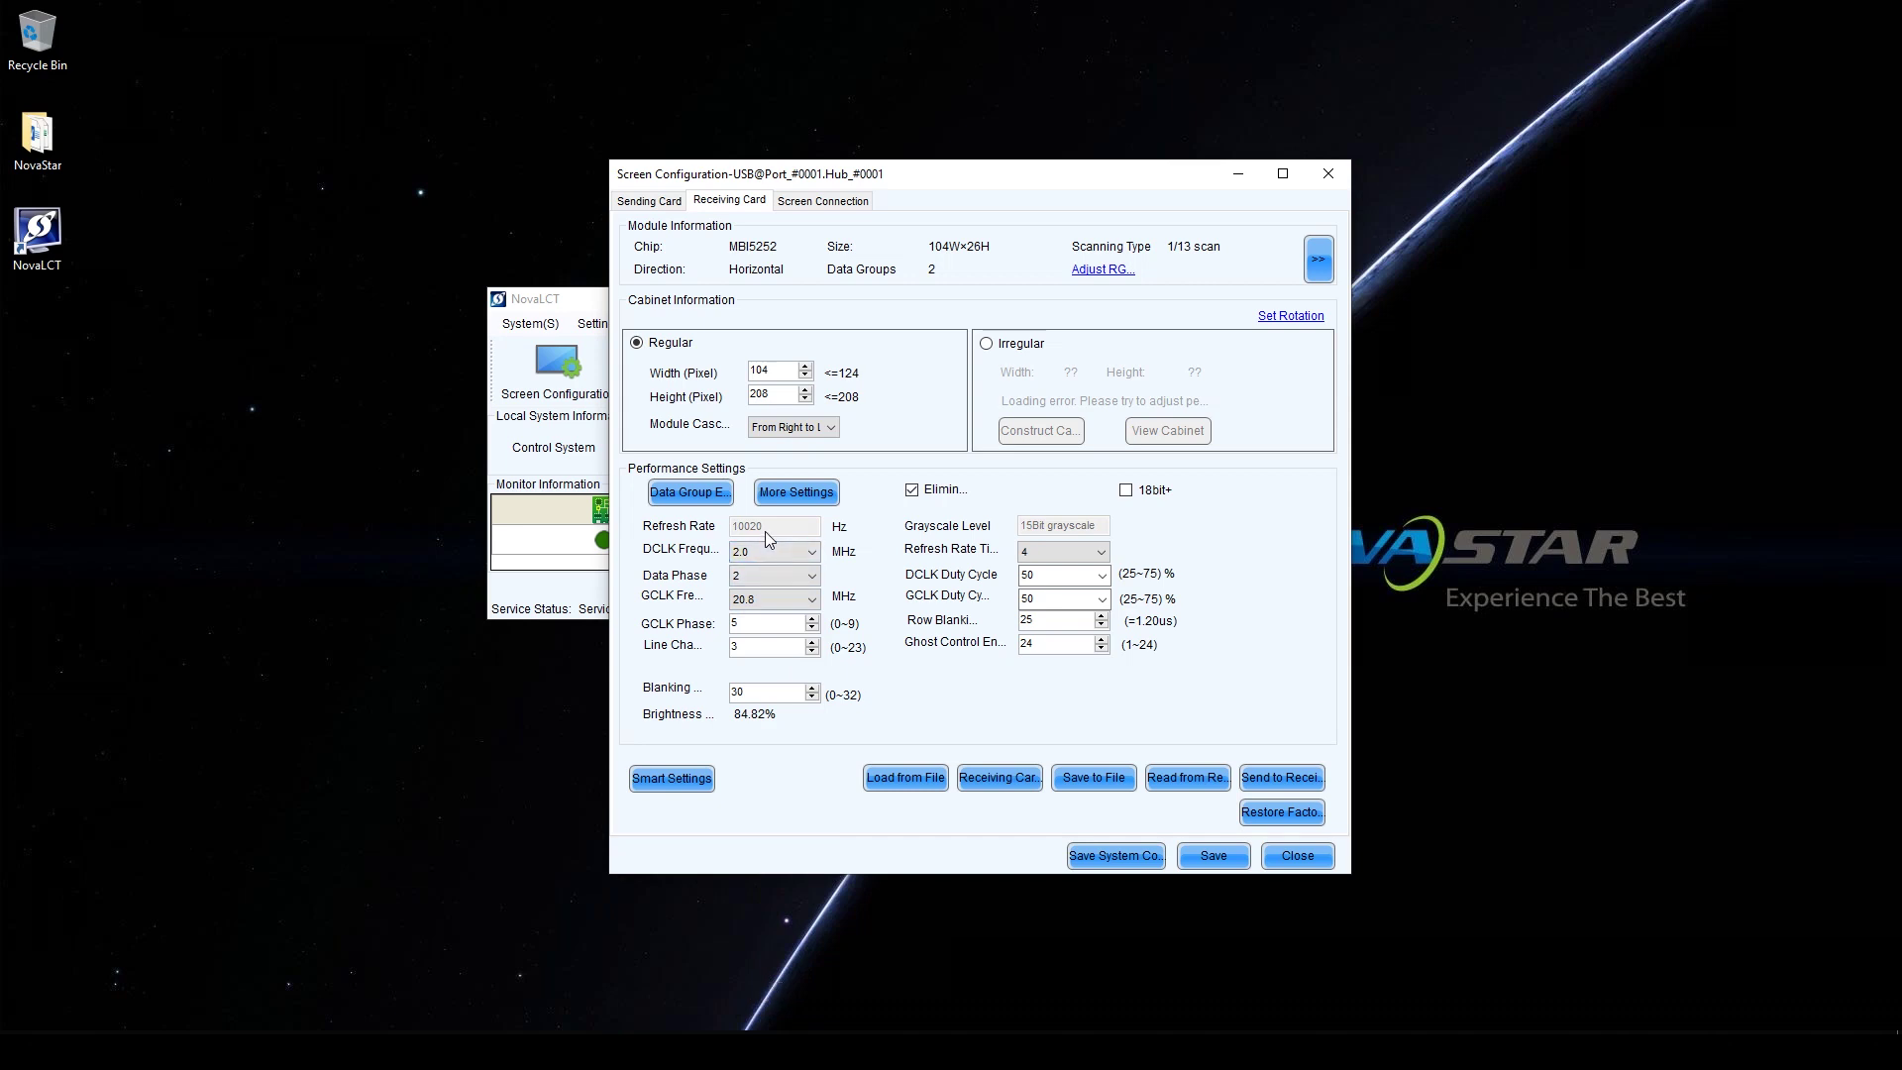
click(1264, 779)
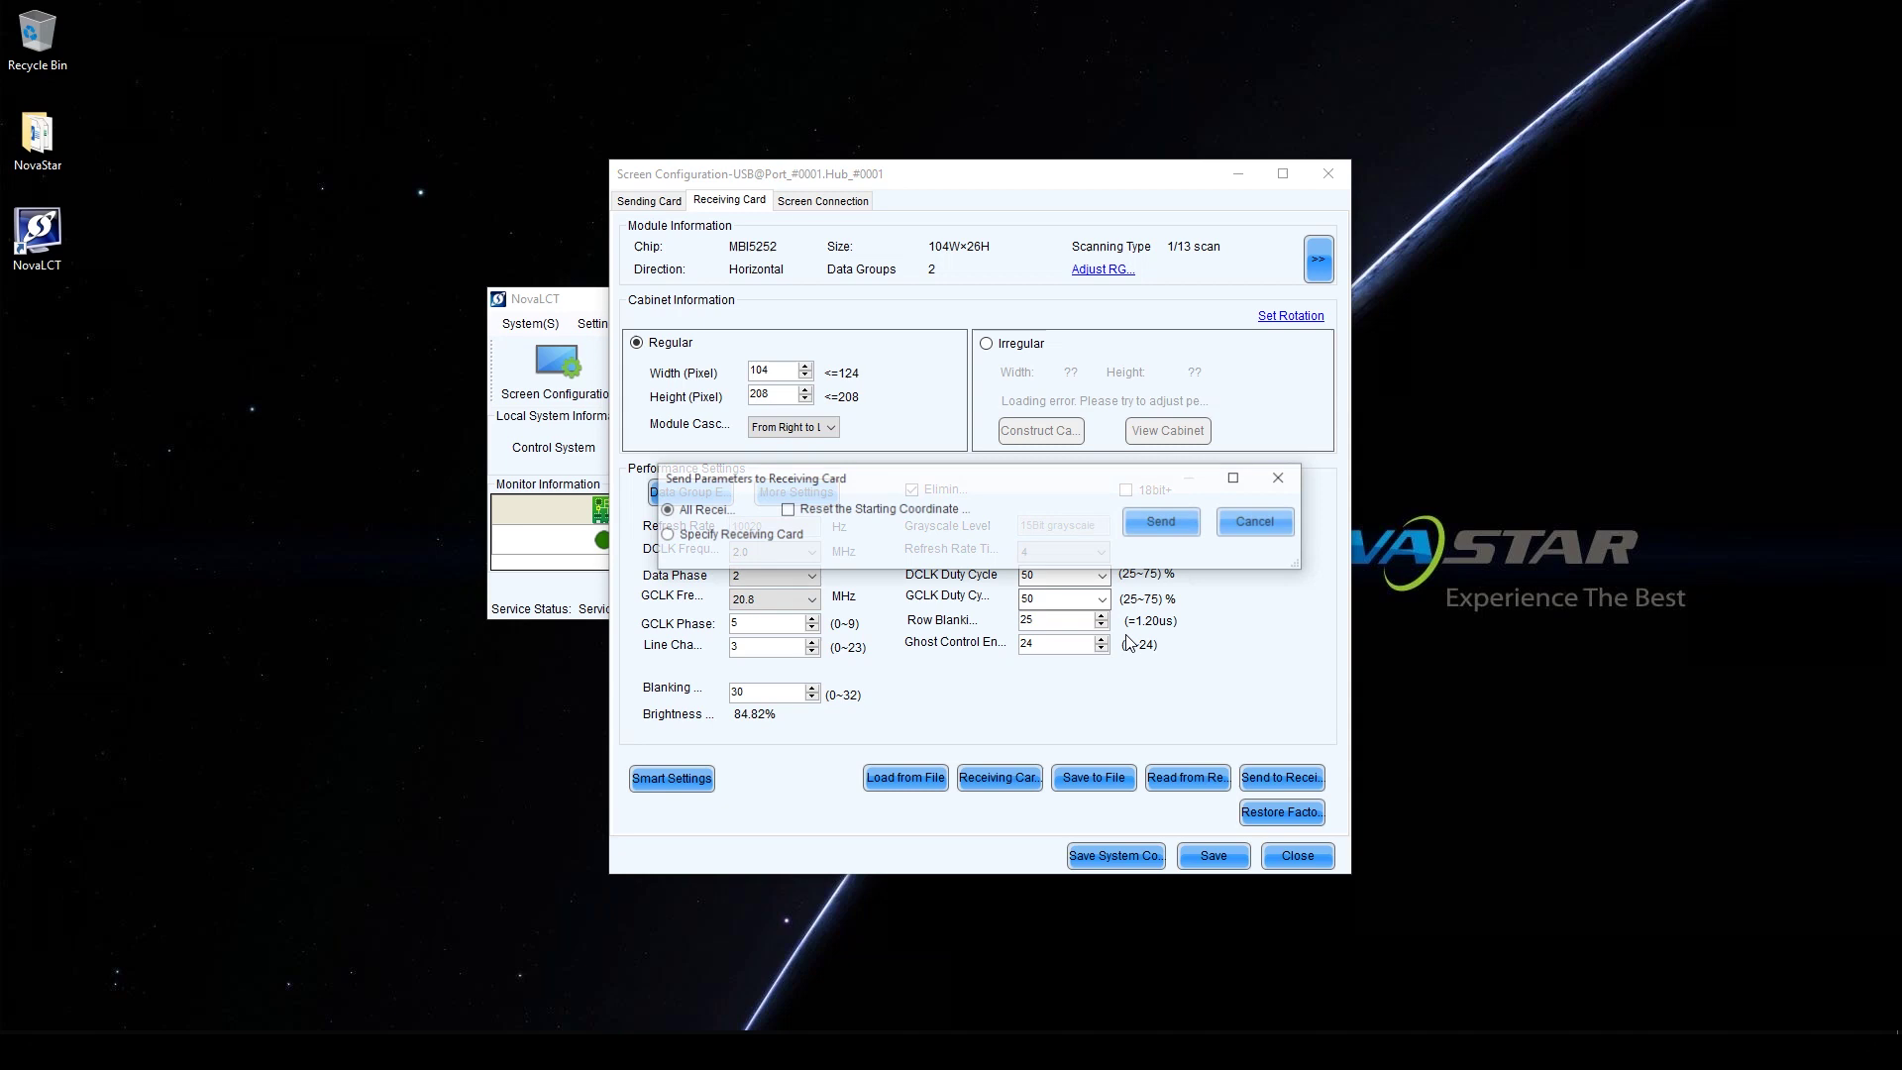
click(1161, 522)
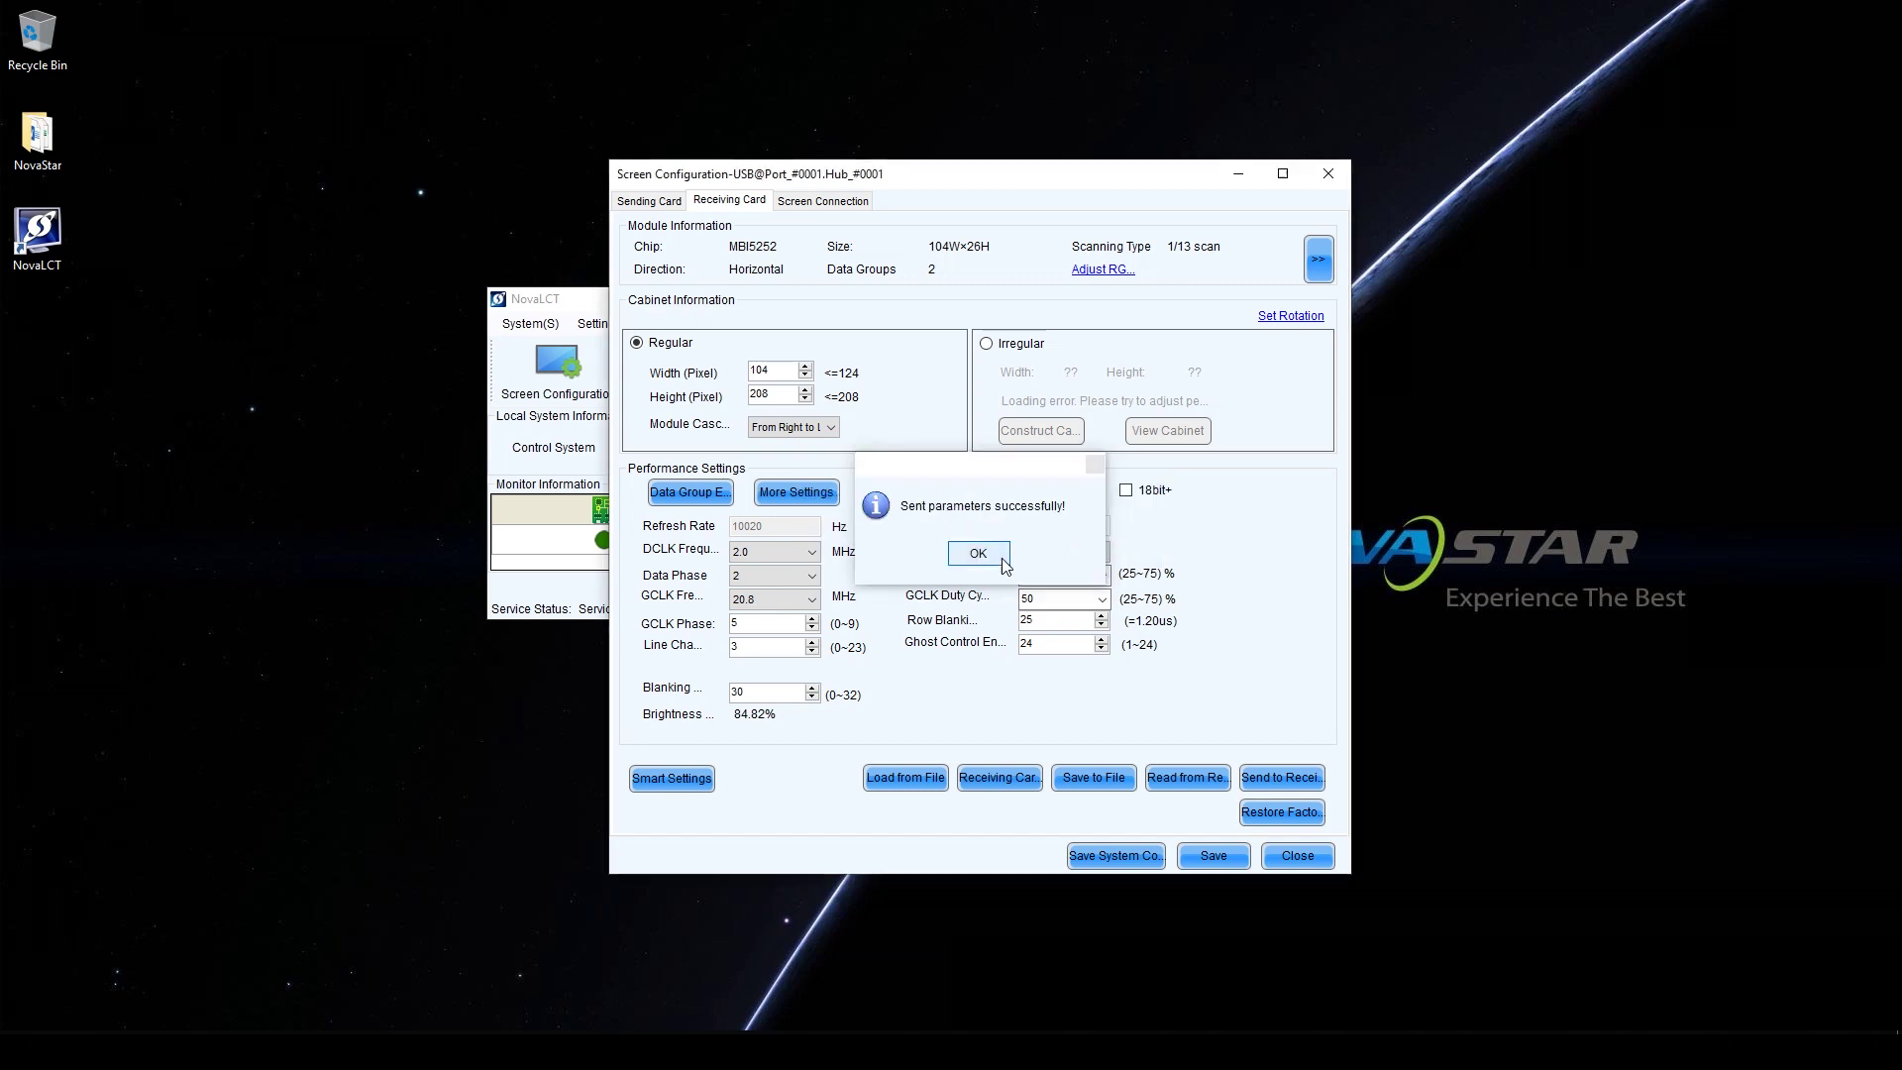
click(977, 553)
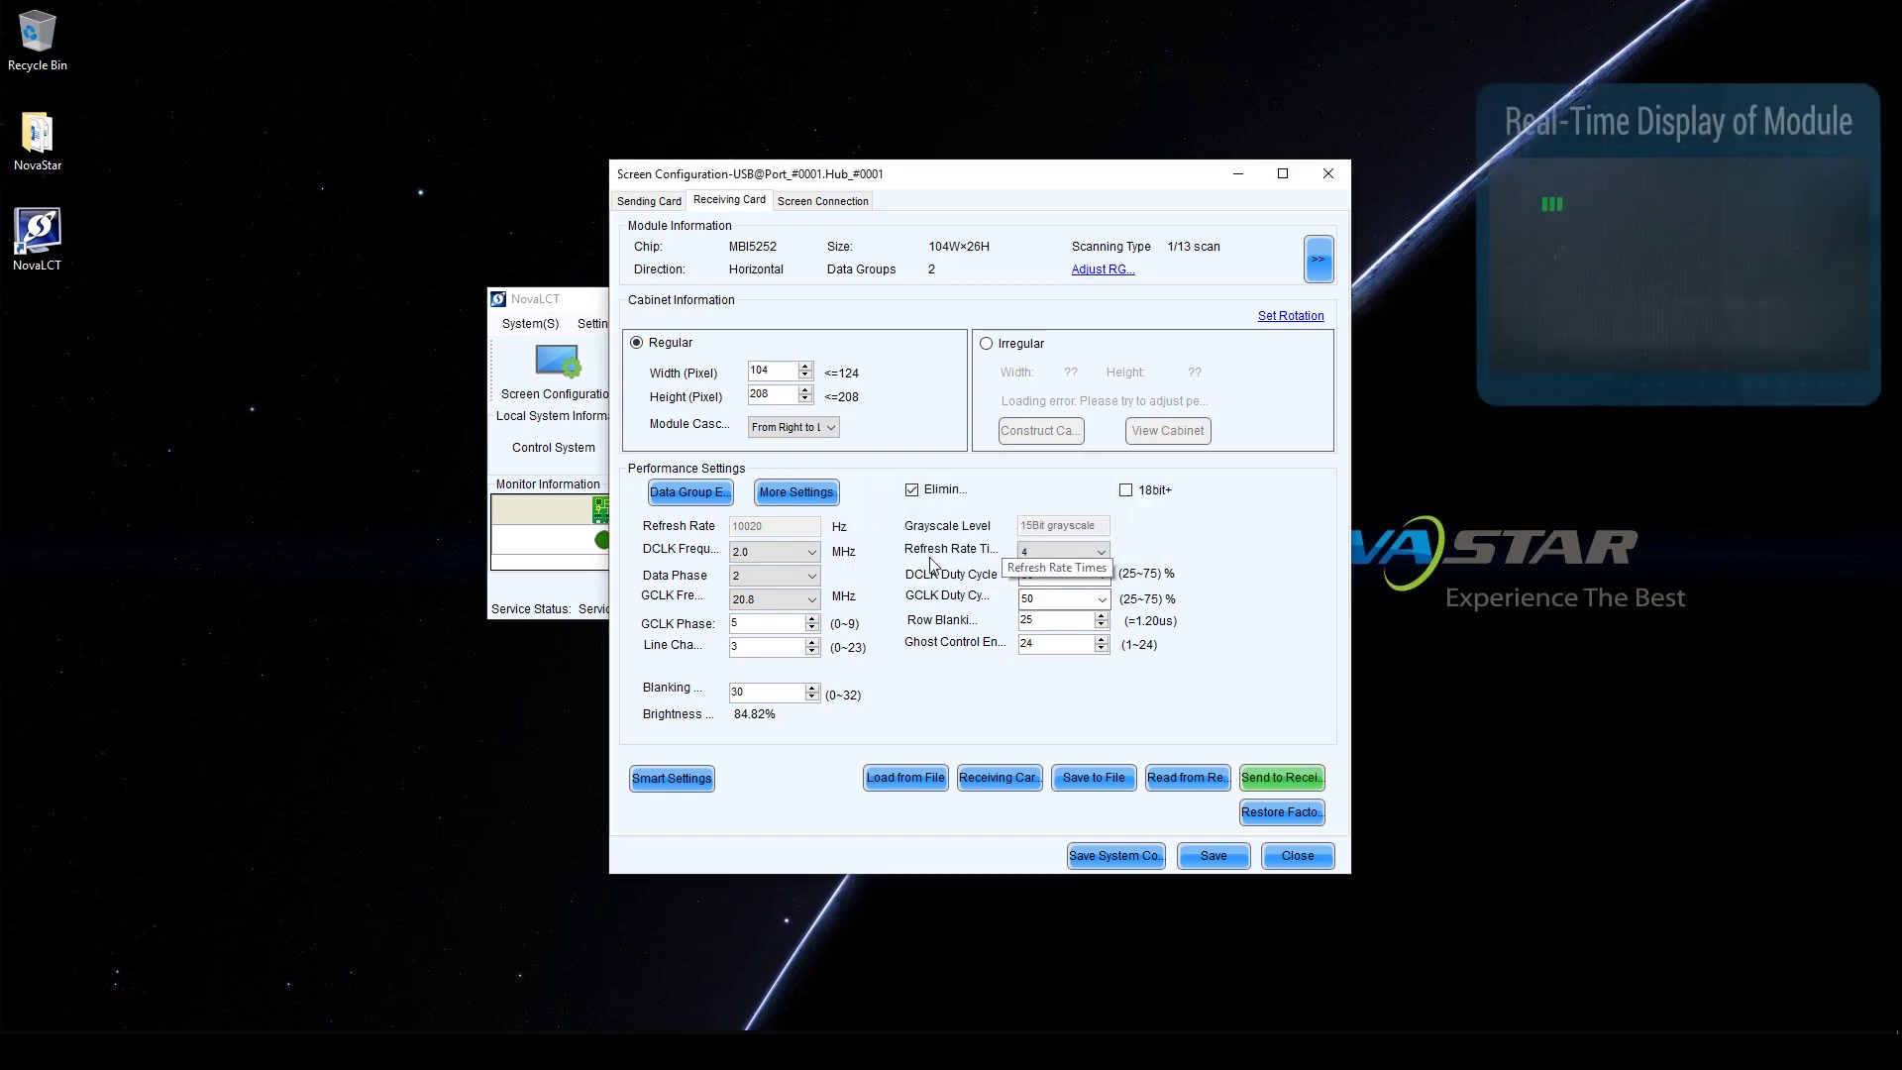
Step: Set the GCLK frequency to 17.9 MHz and send it to all receiving cards
click(780, 606)
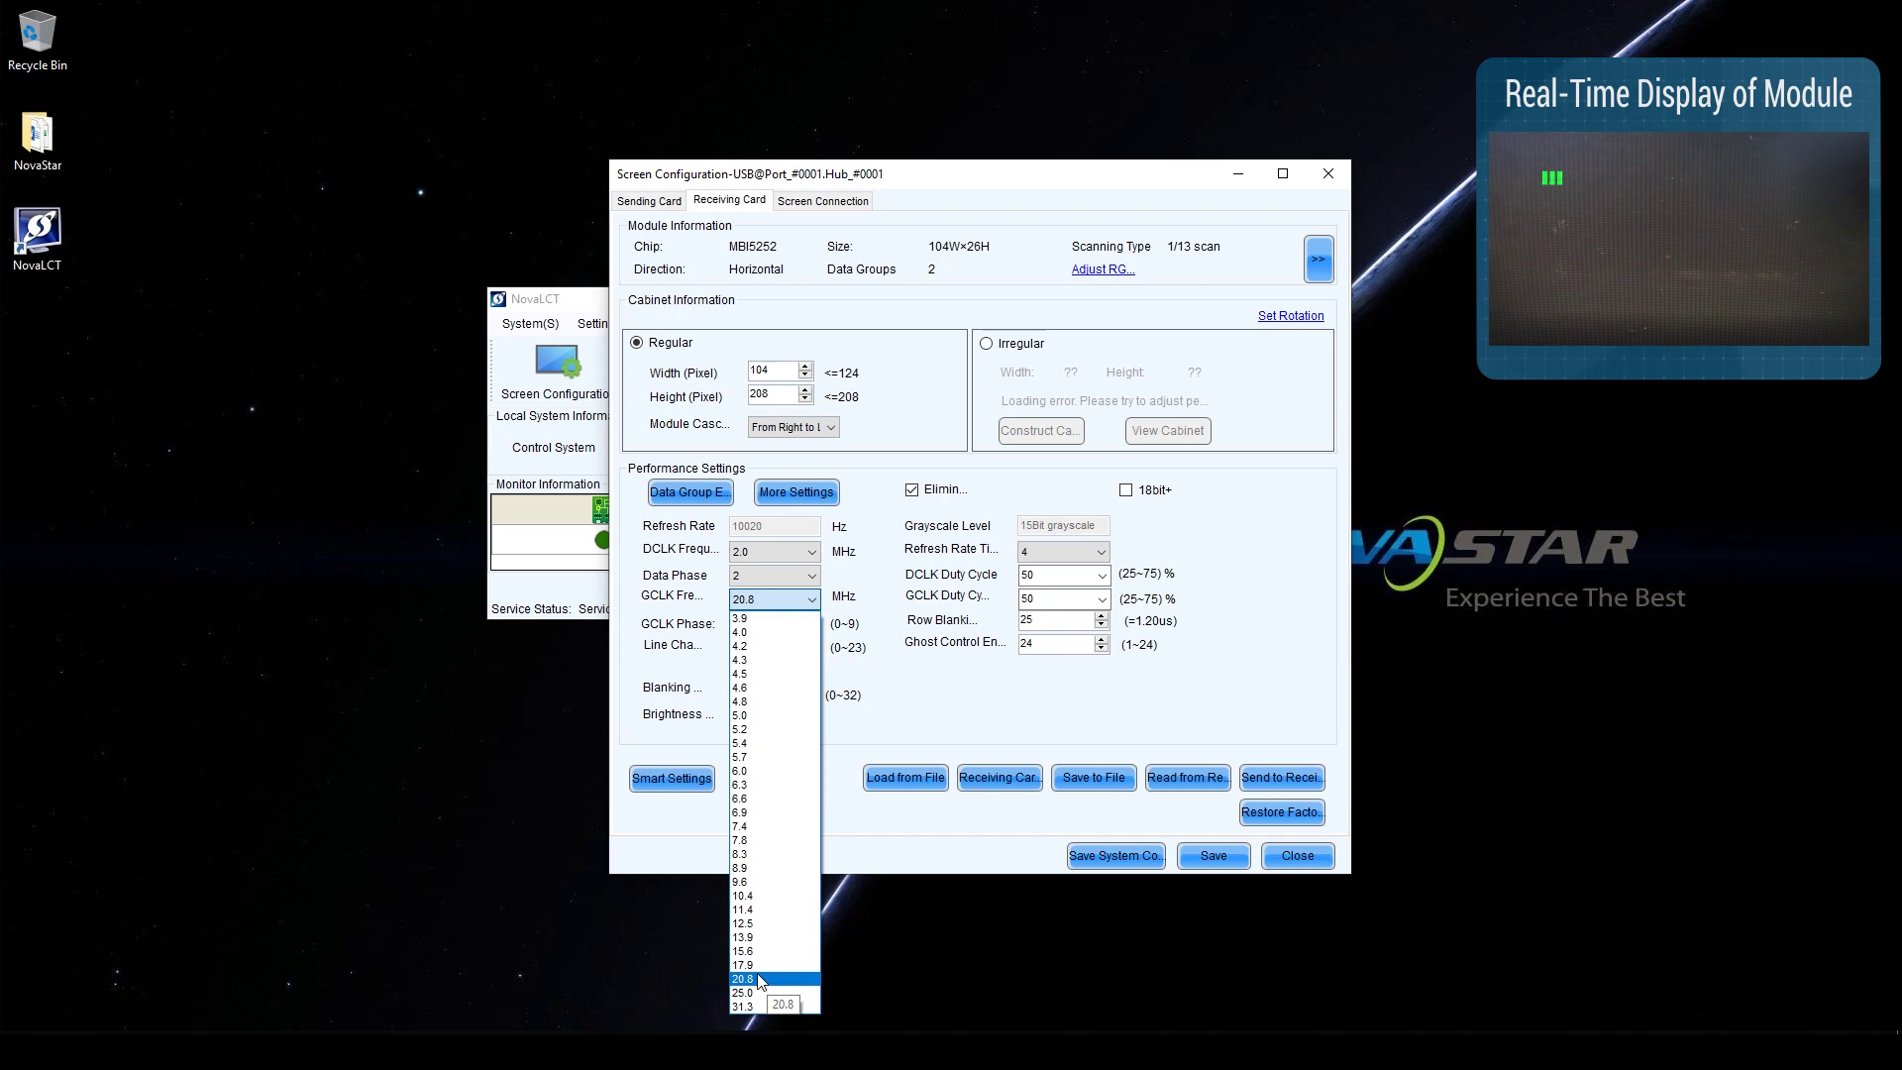
click(758, 965)
click(1279, 778)
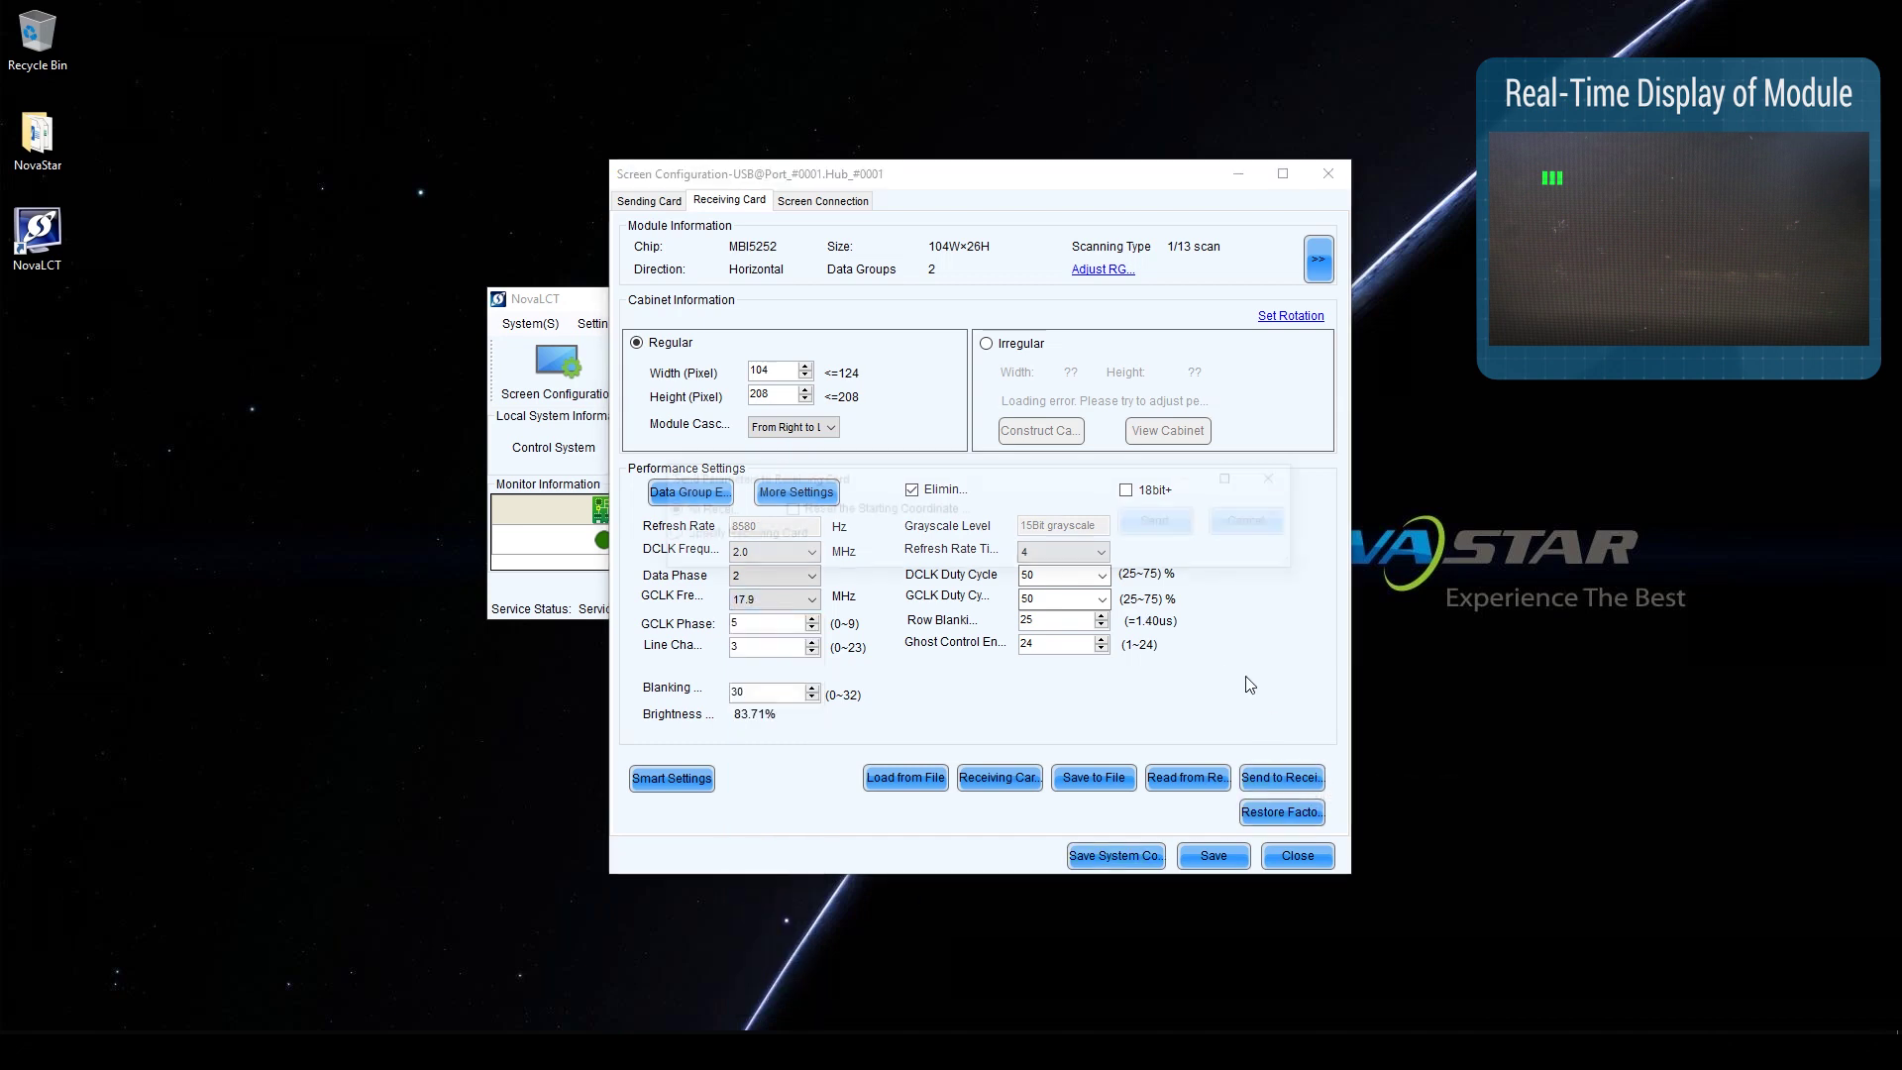
click(1163, 522)
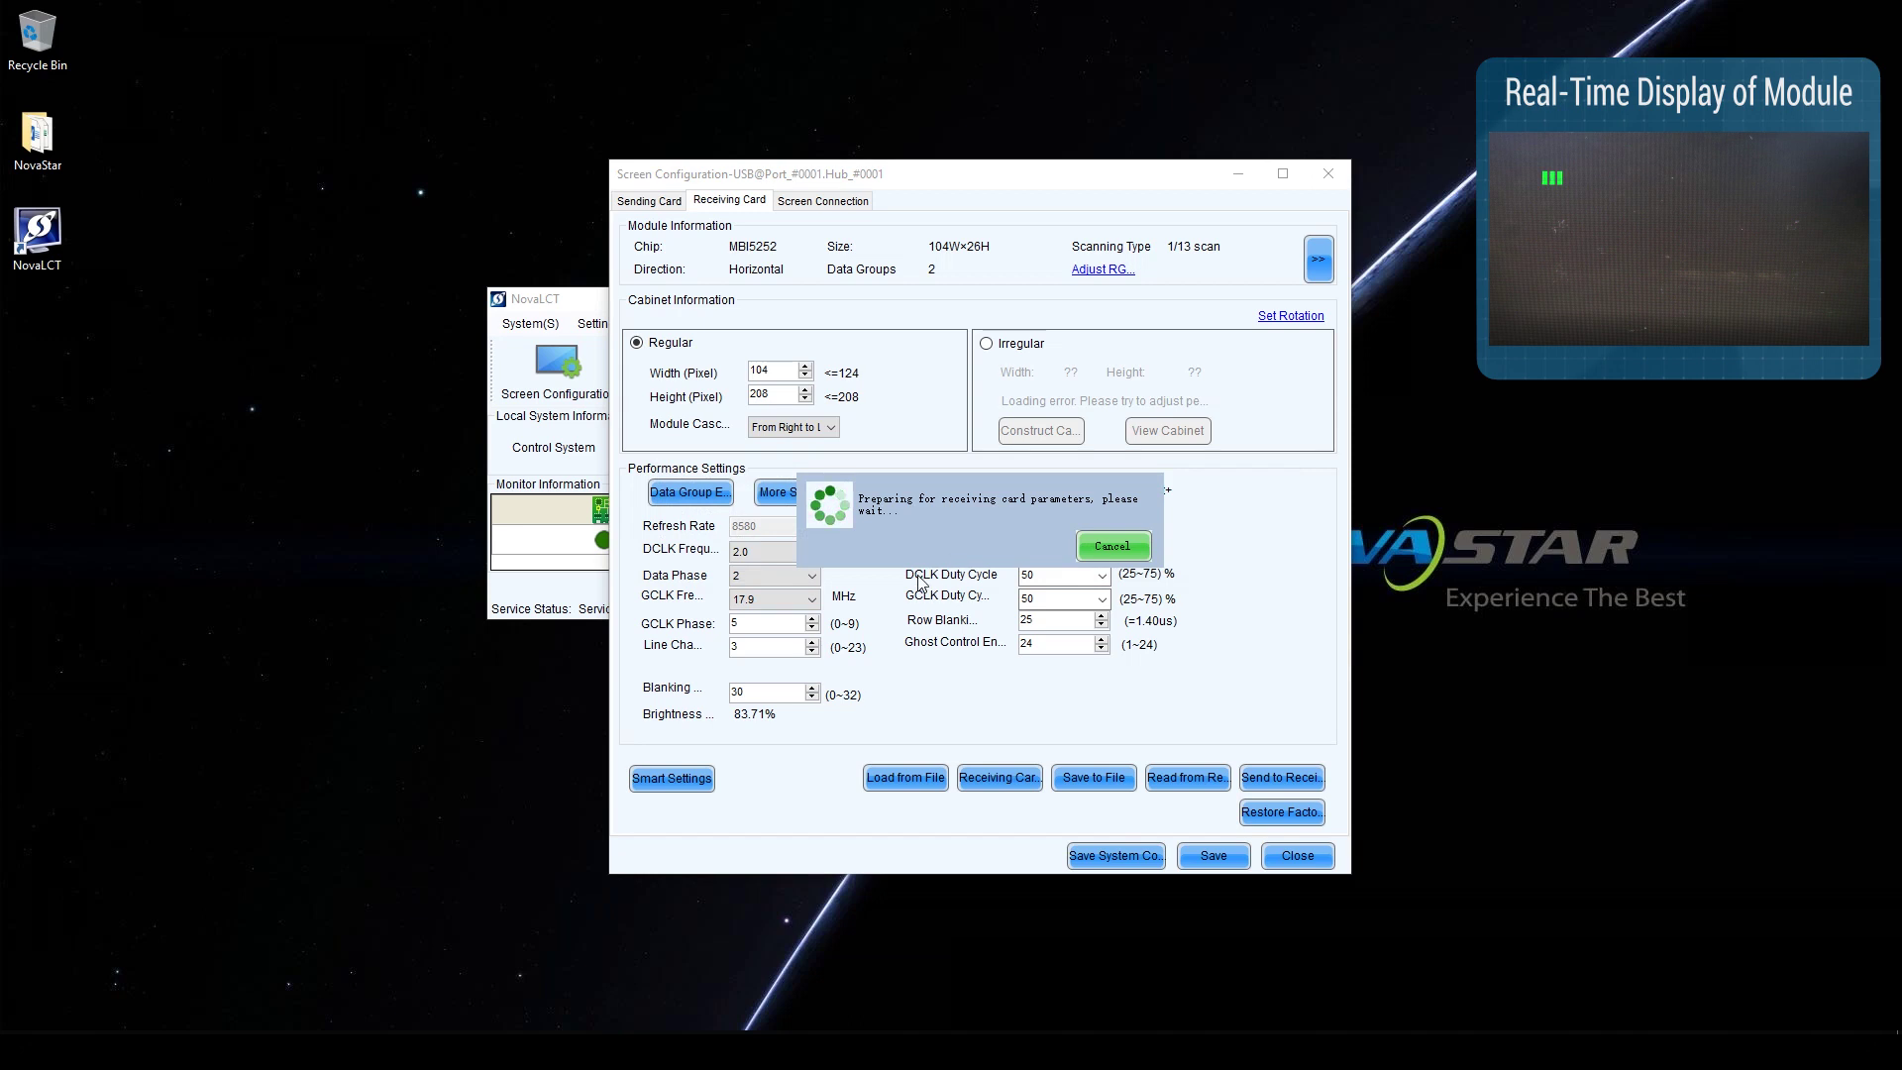
click(1002, 561)
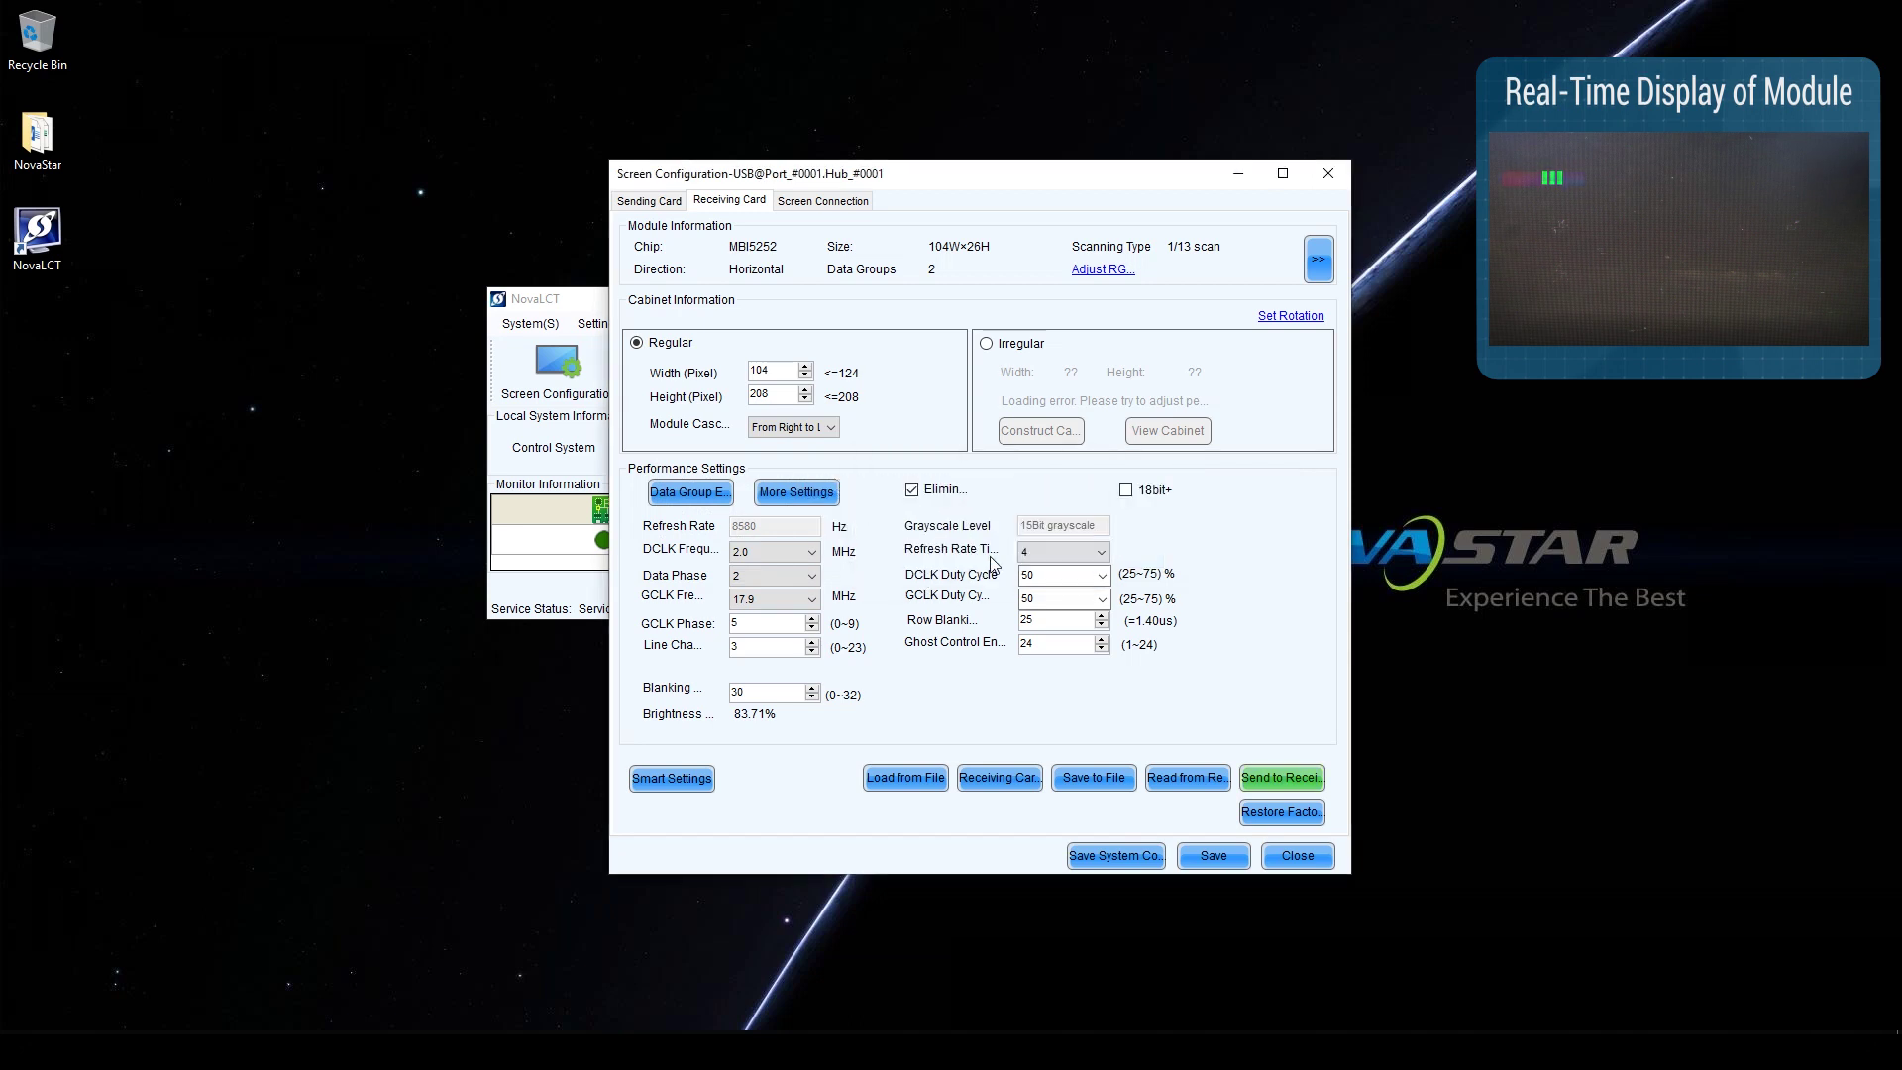
Step: Lower GCLK to 15.6 MHz, send it to all cards, and save to hardware
click(801, 601)
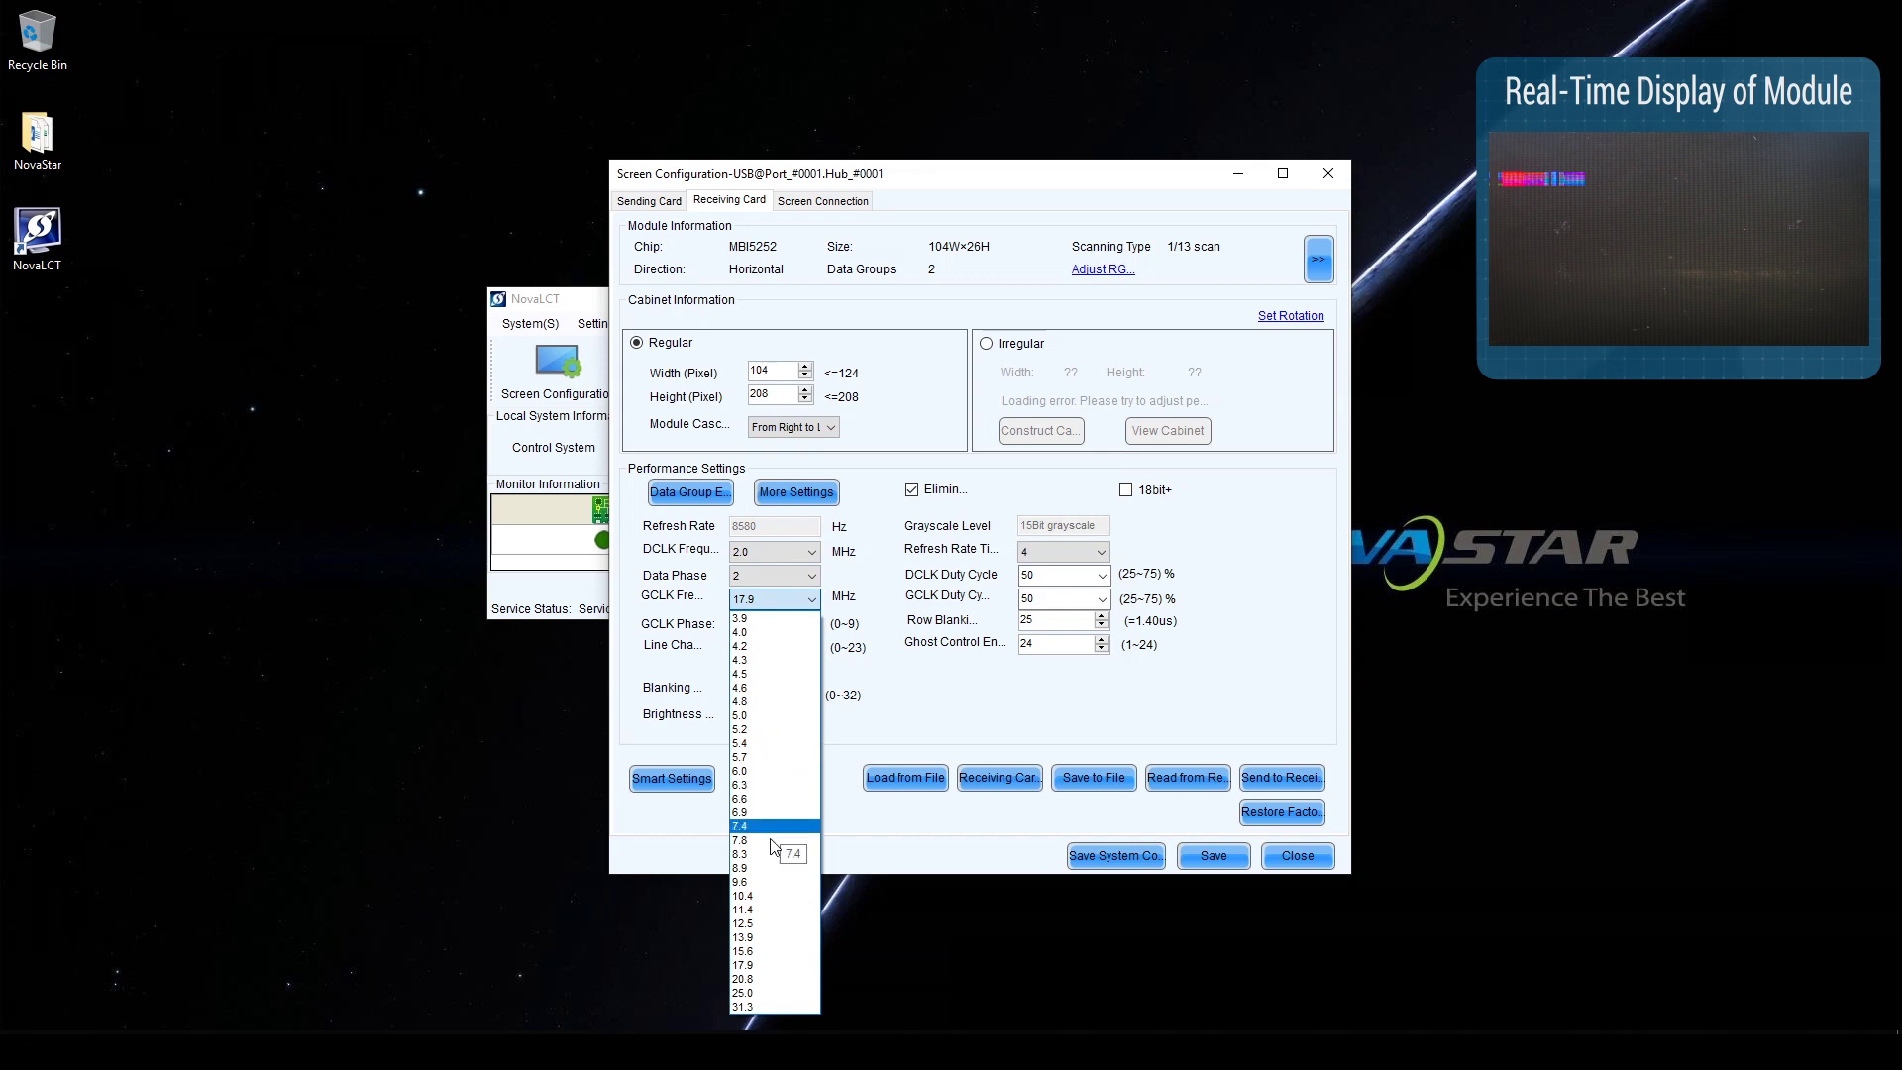
click(760, 953)
click(1282, 776)
click(1150, 519)
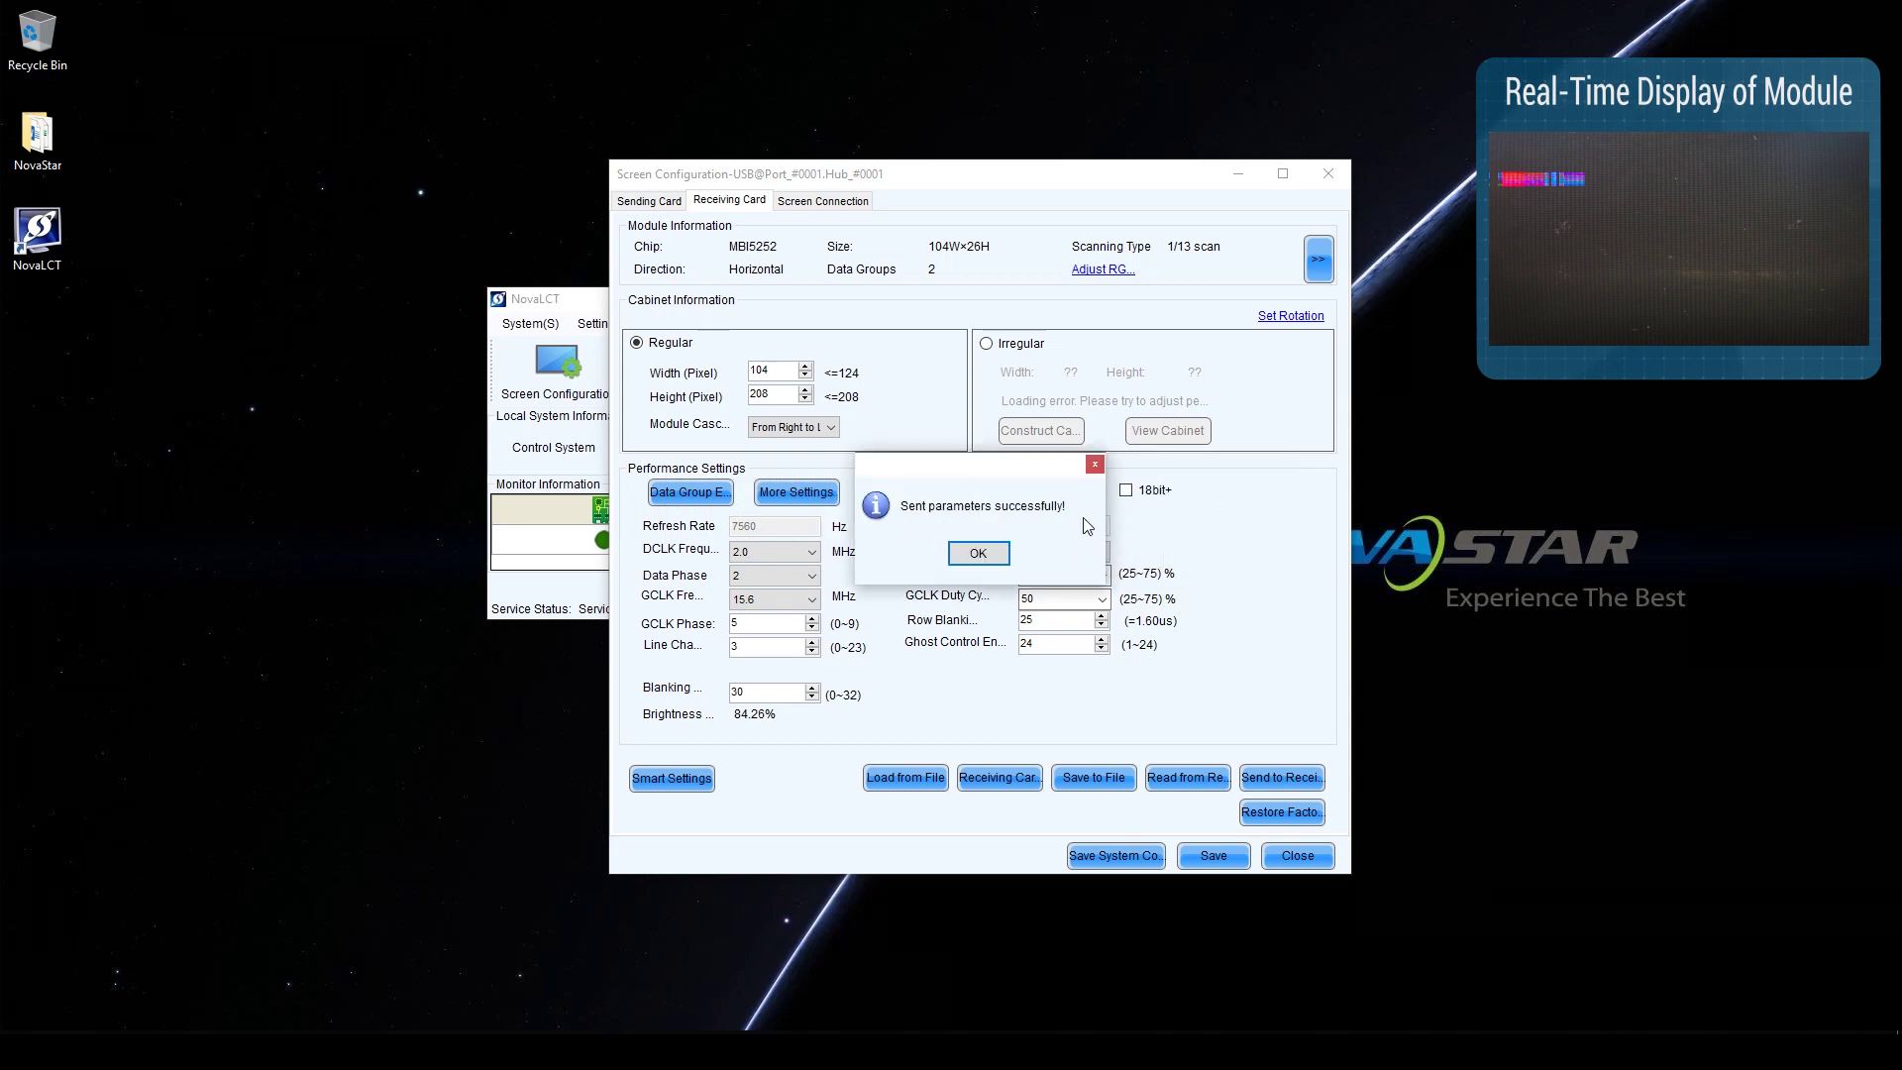
click(991, 553)
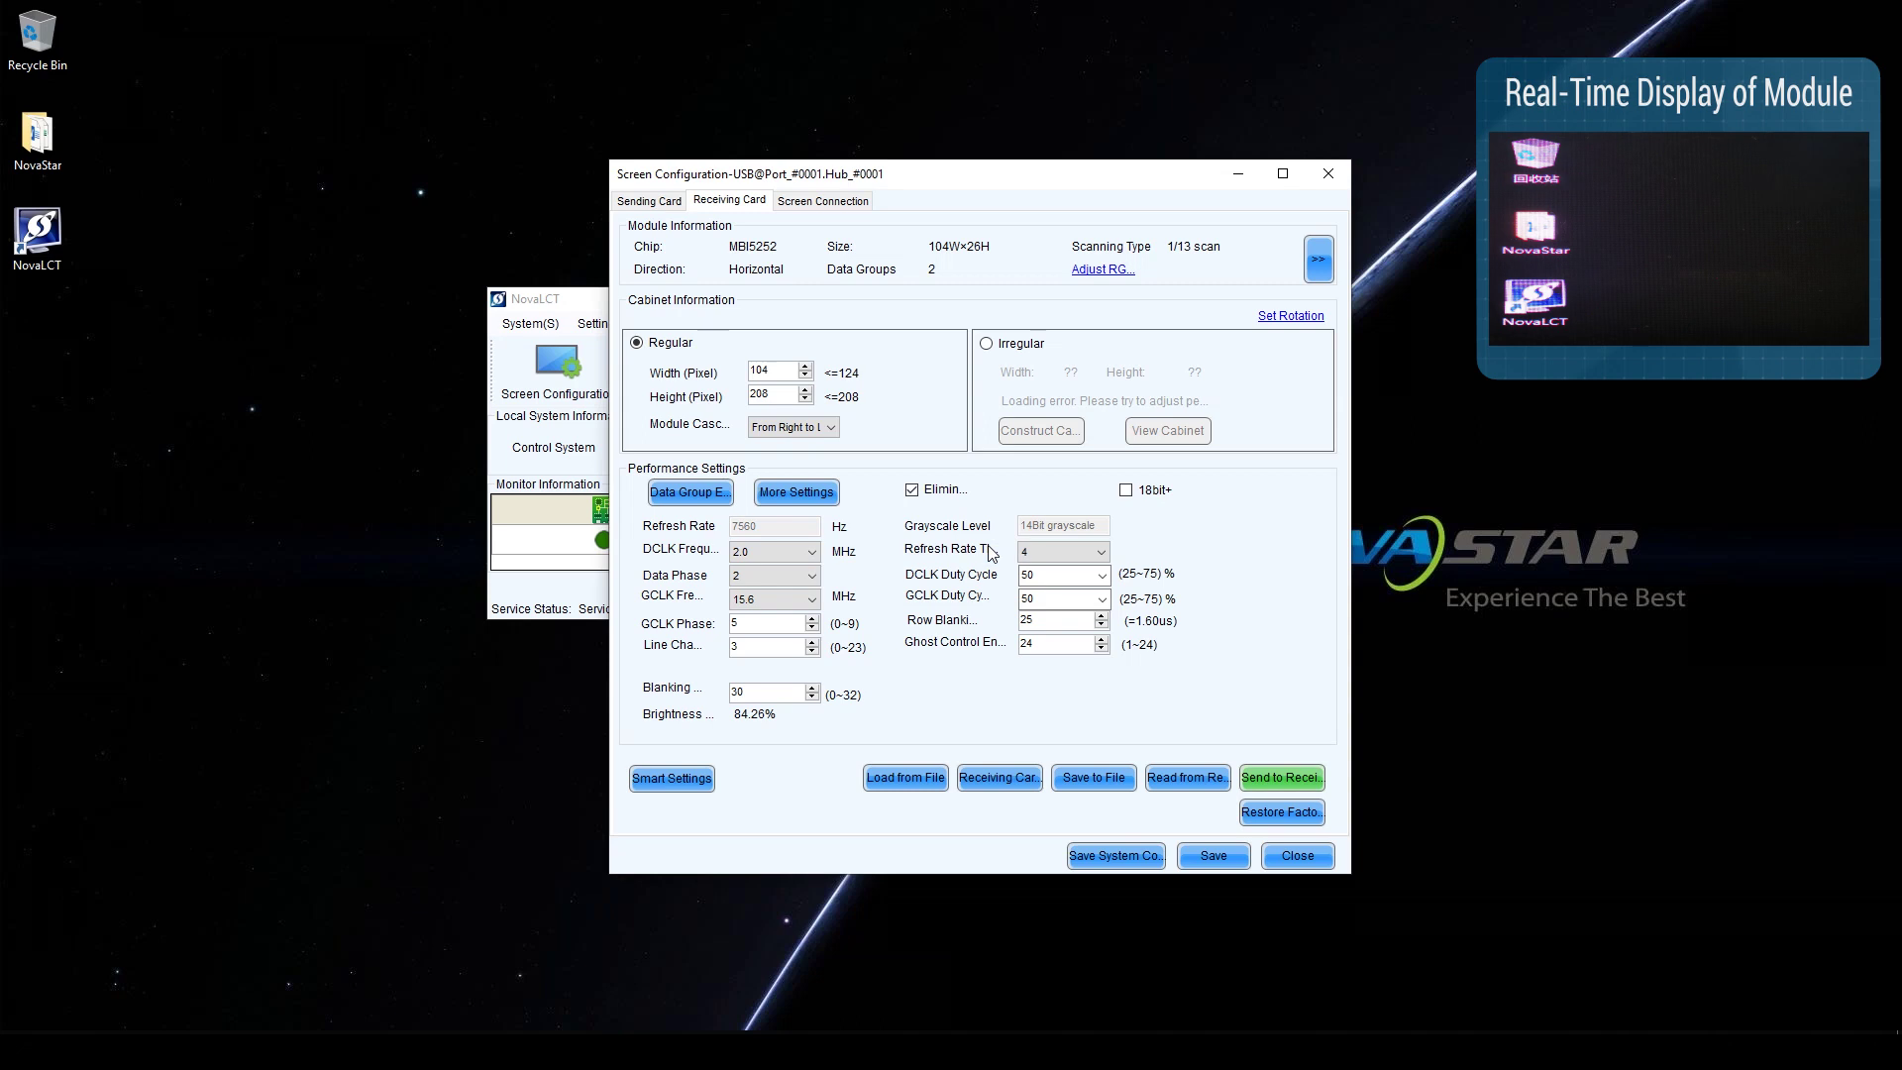
click(1203, 858)
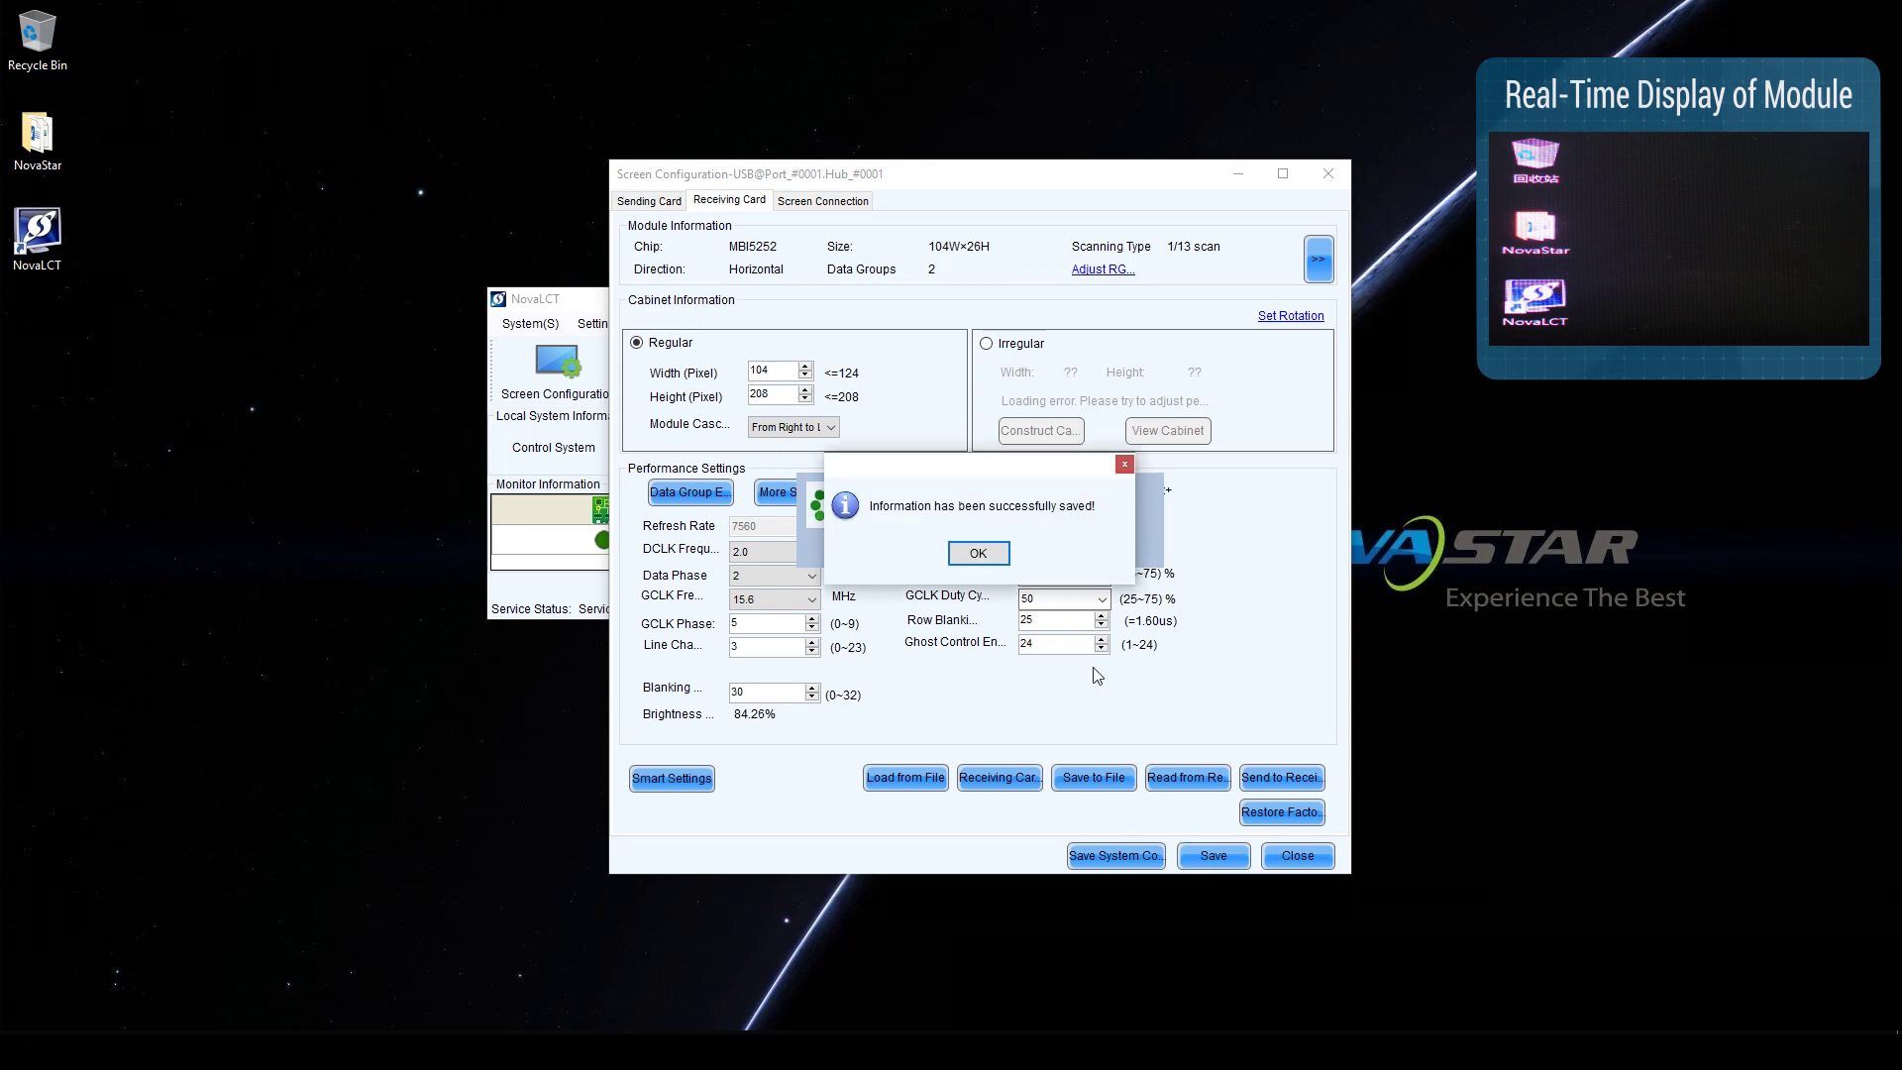
click(980, 554)
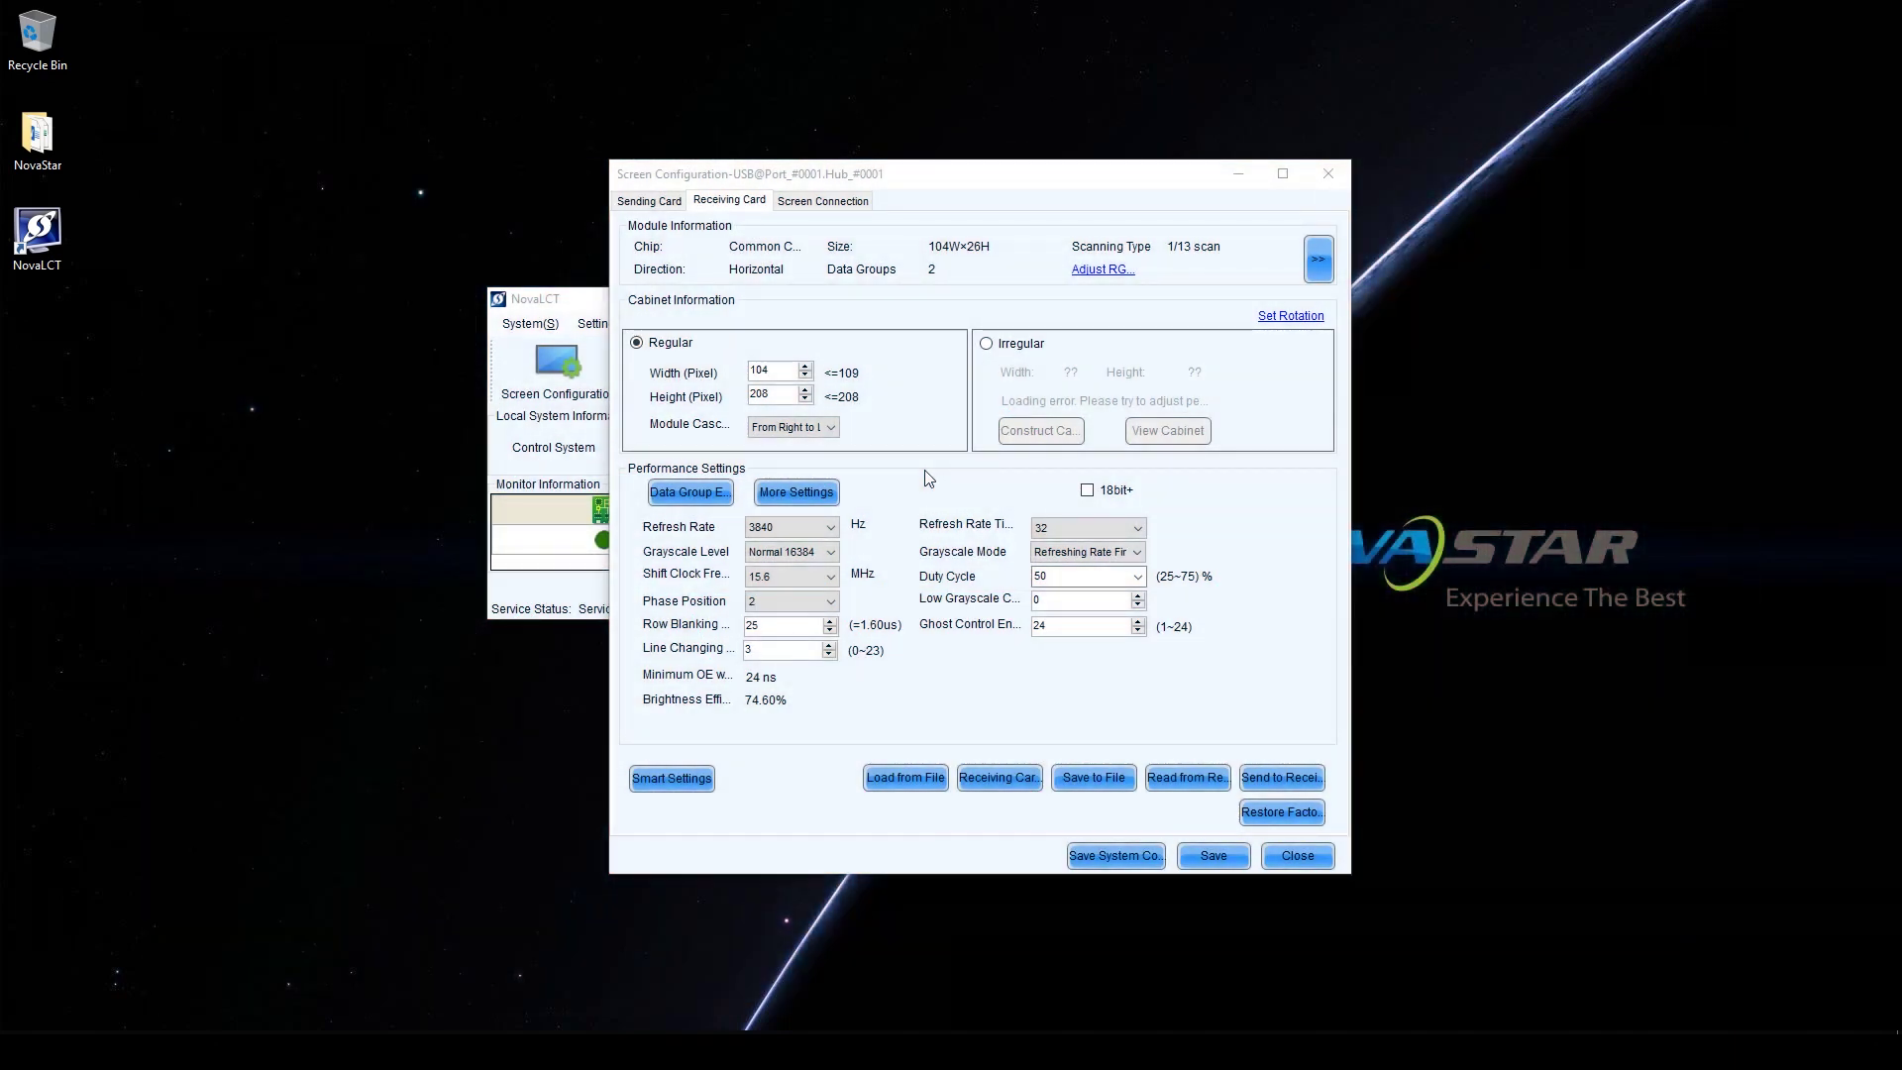
Step: Export the receiving-card settings to the desktop as Test.rcfgx
click(1098, 777)
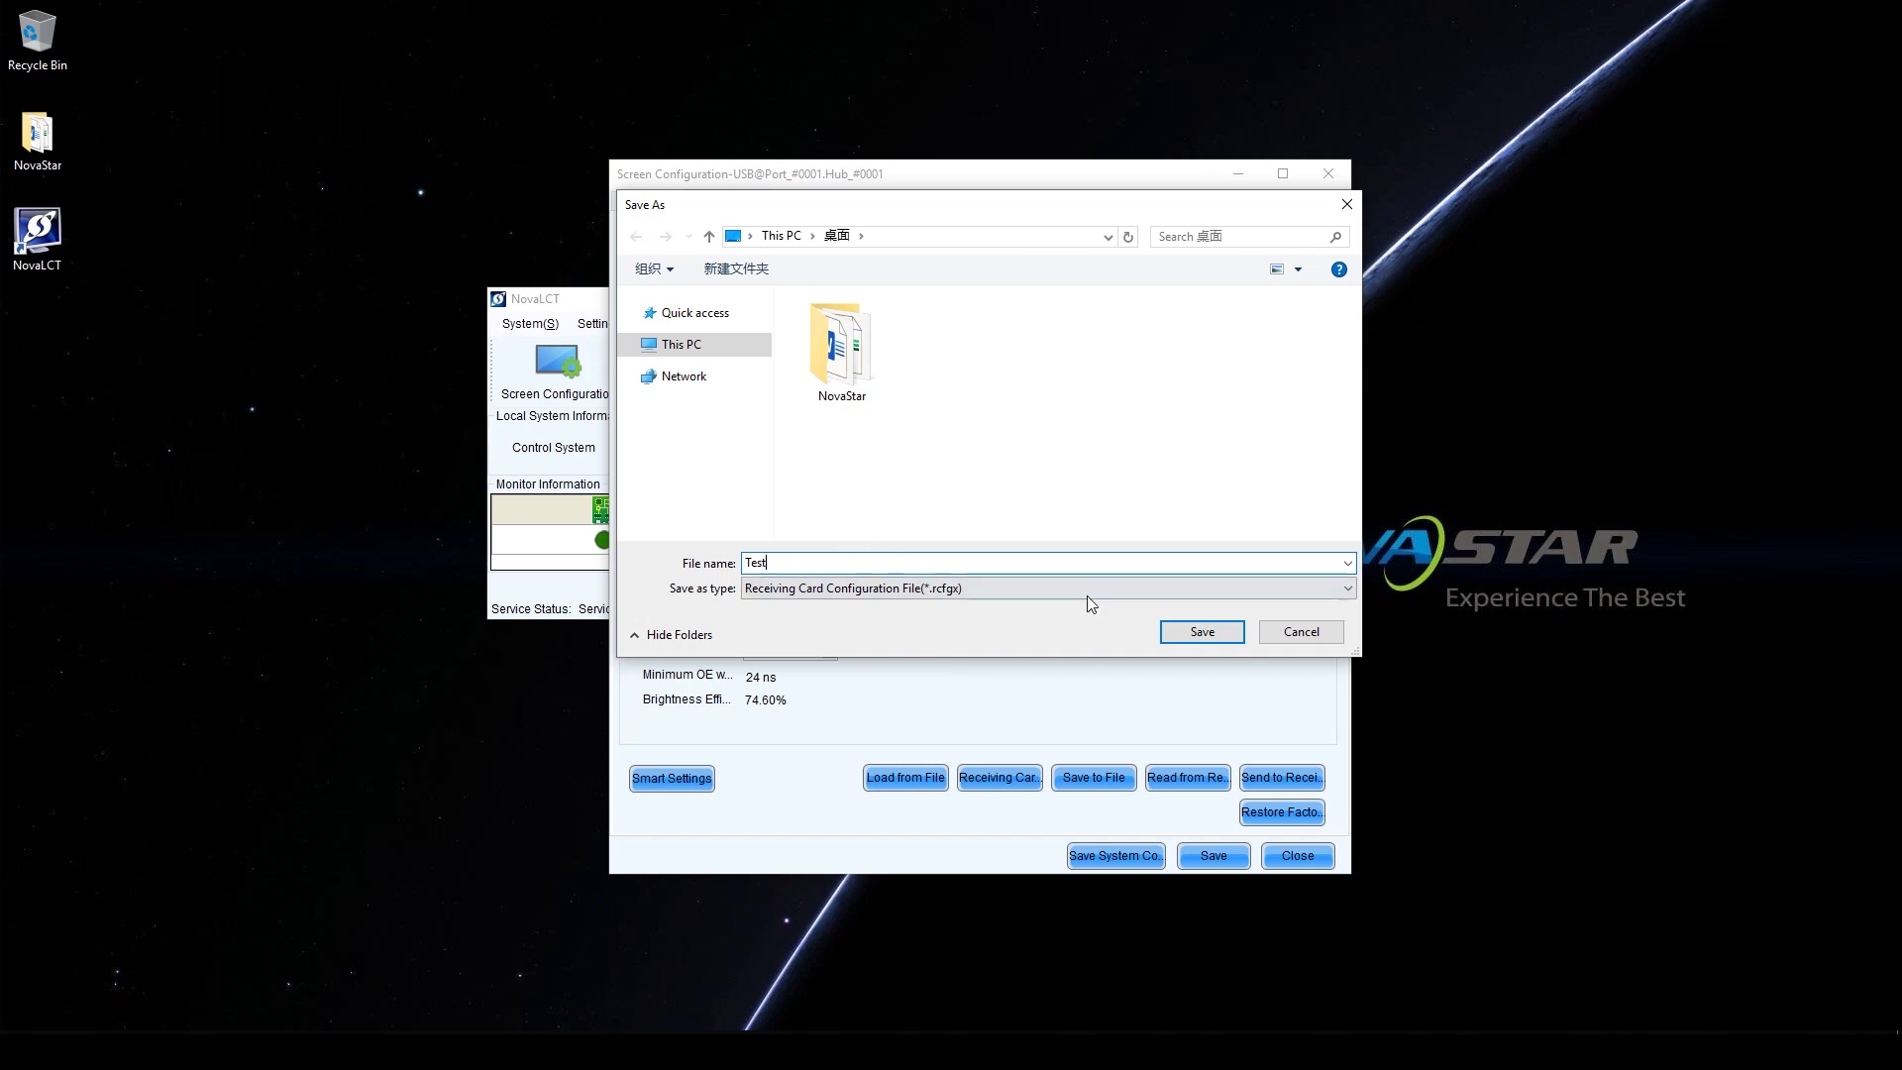
click(1194, 637)
click(978, 554)
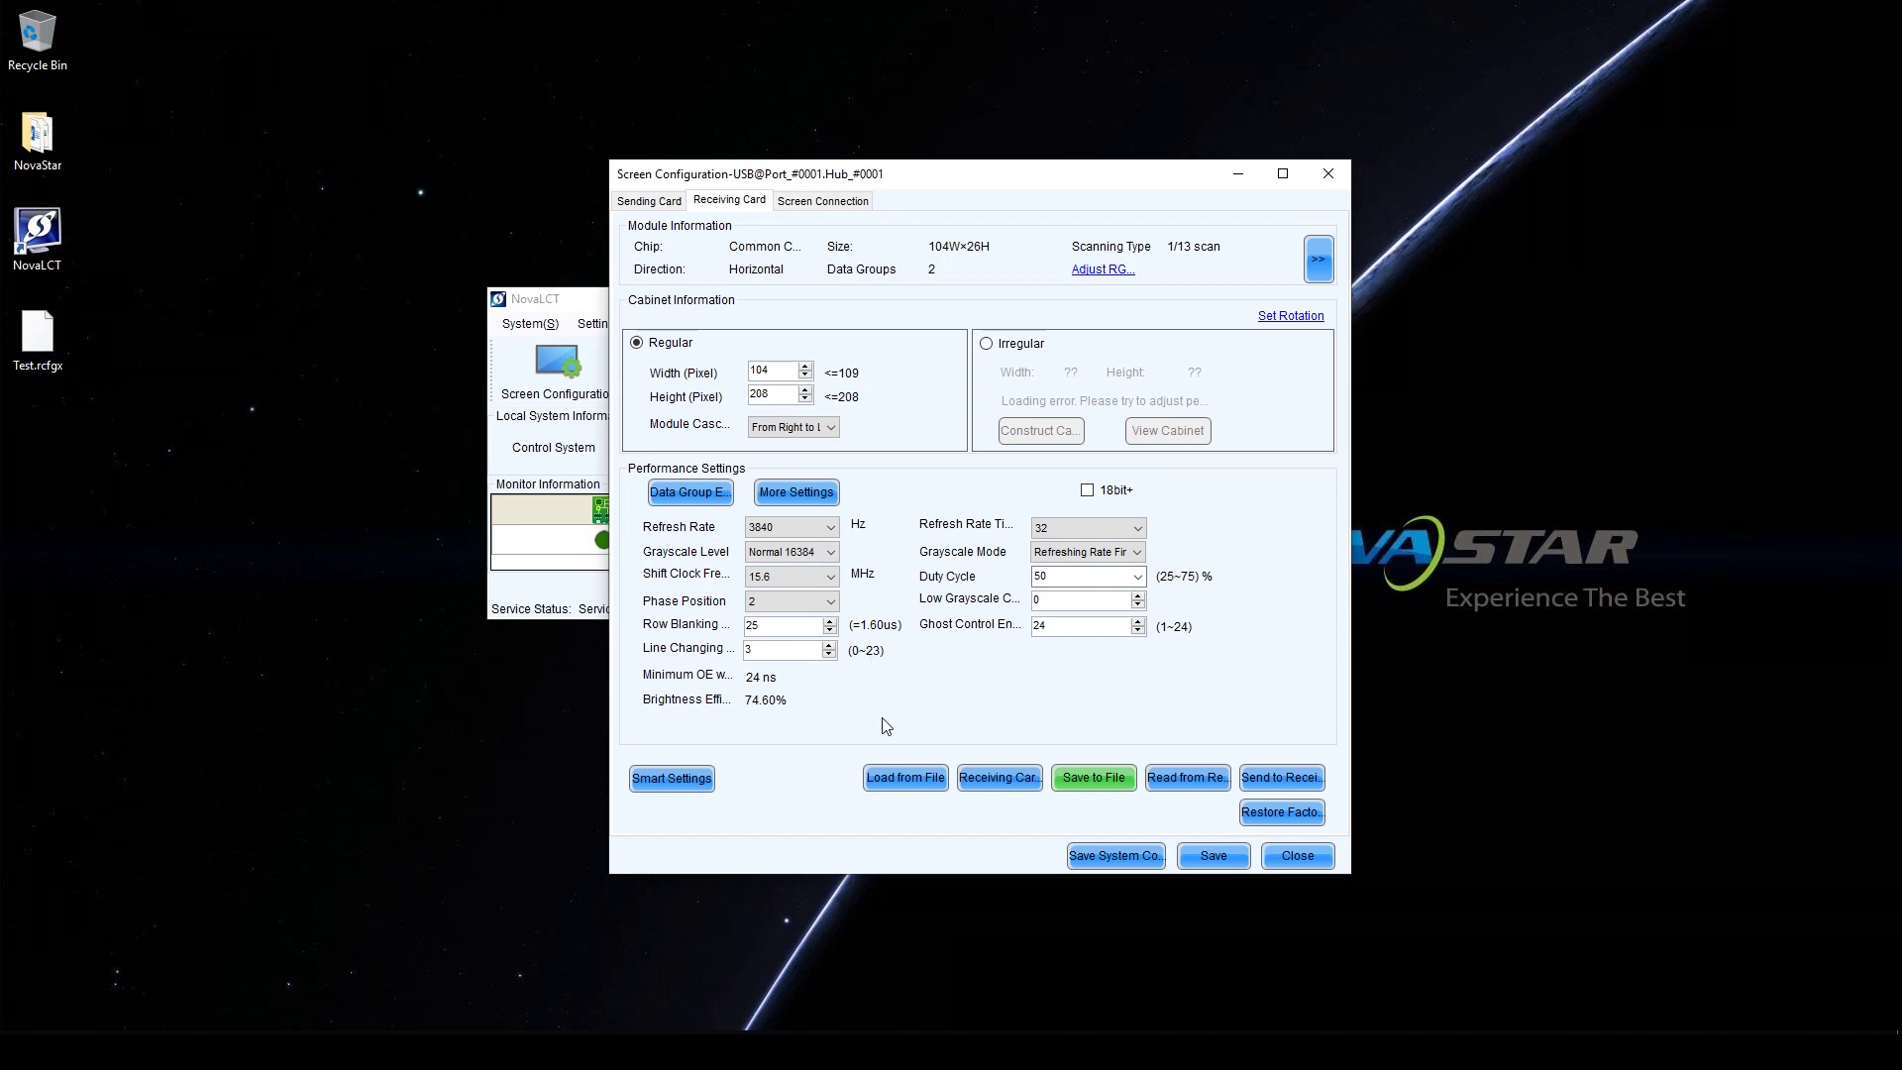
Step: Load the Test.rcfgx configuration file back into the settings page
click(900, 776)
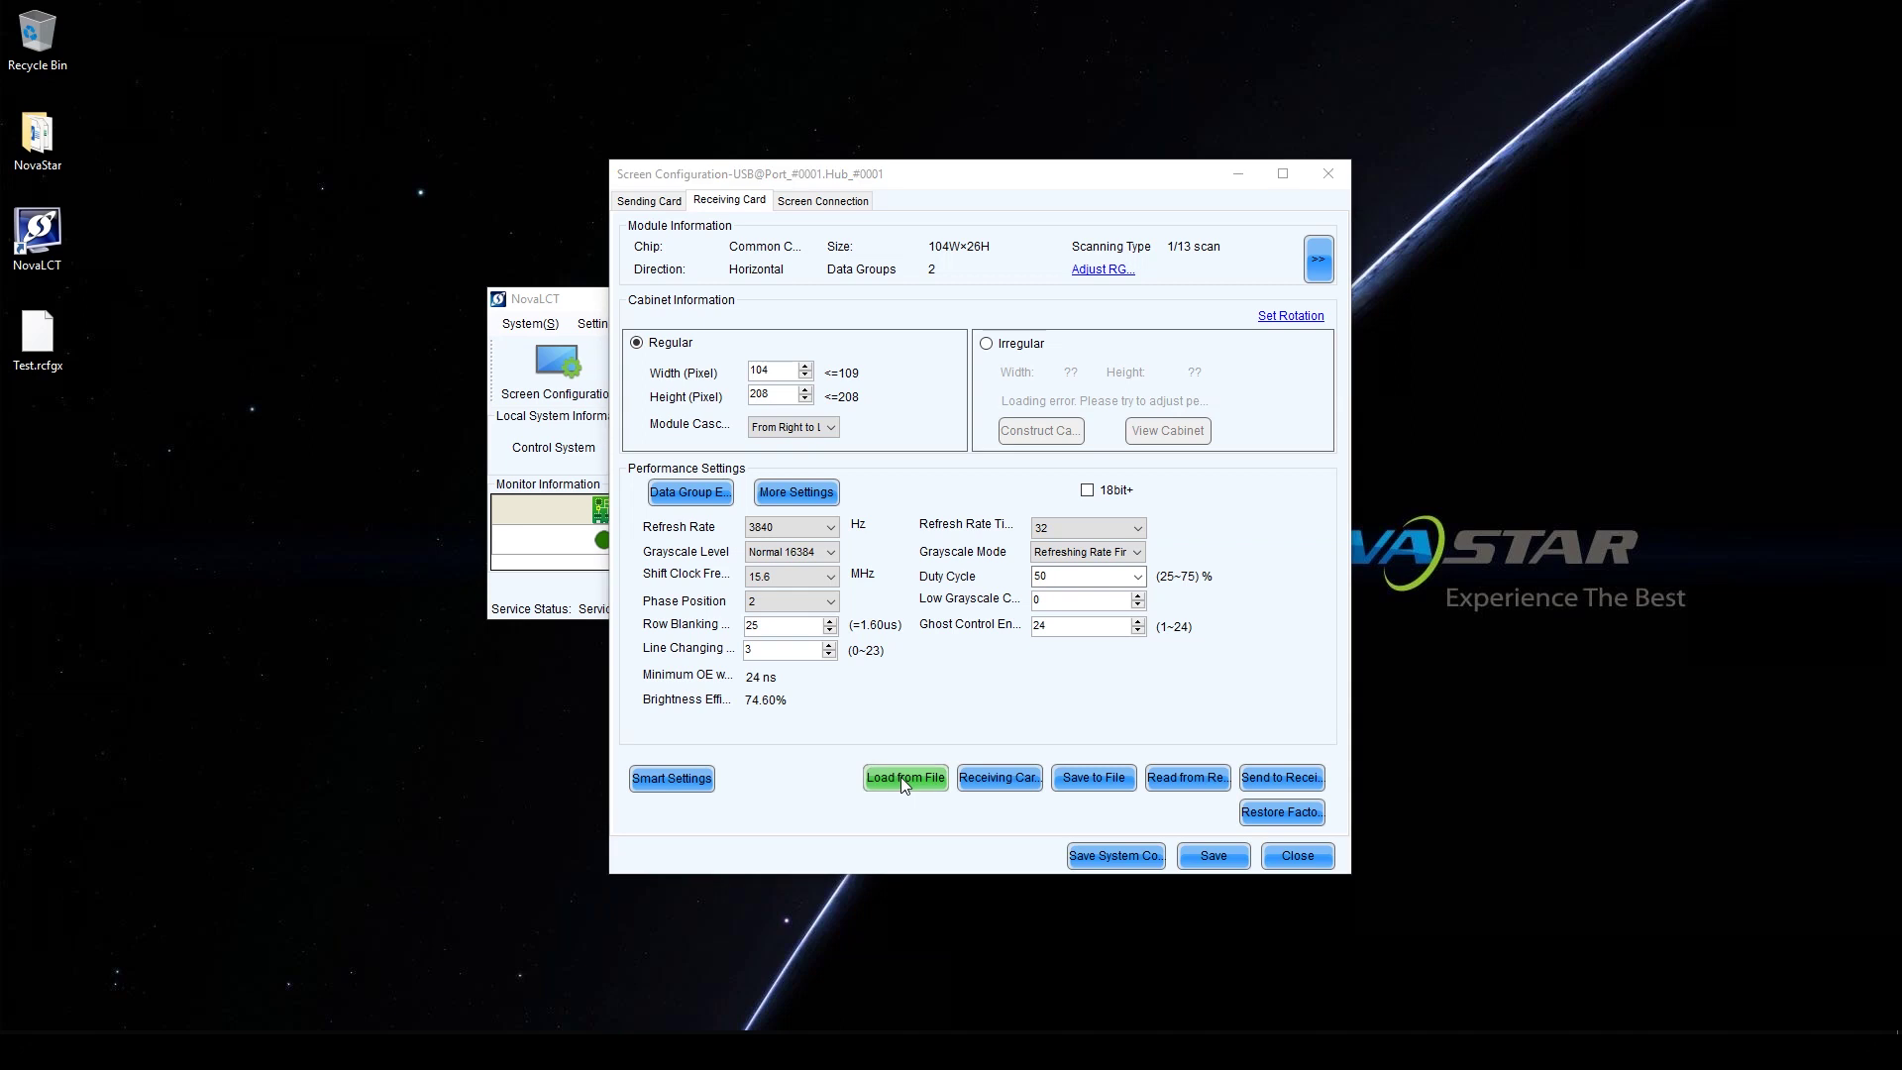
click(958, 399)
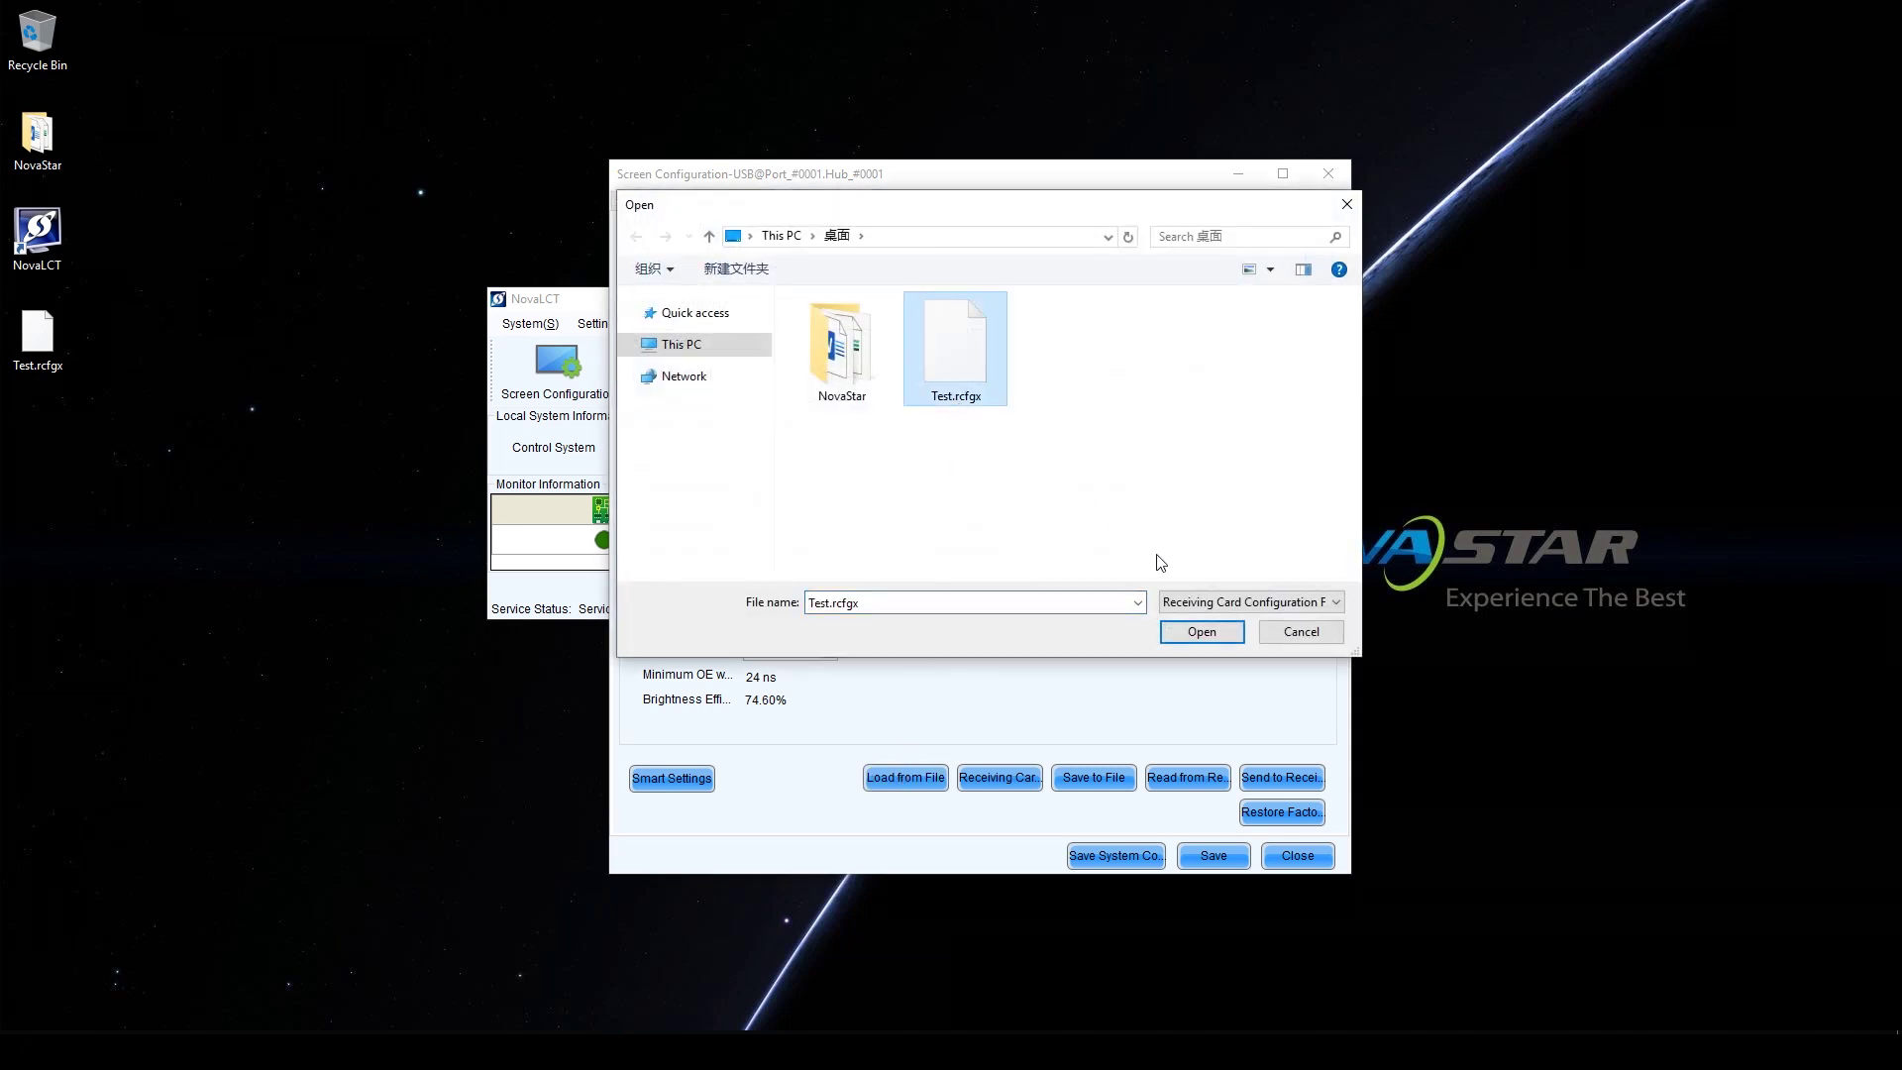
click(1201, 631)
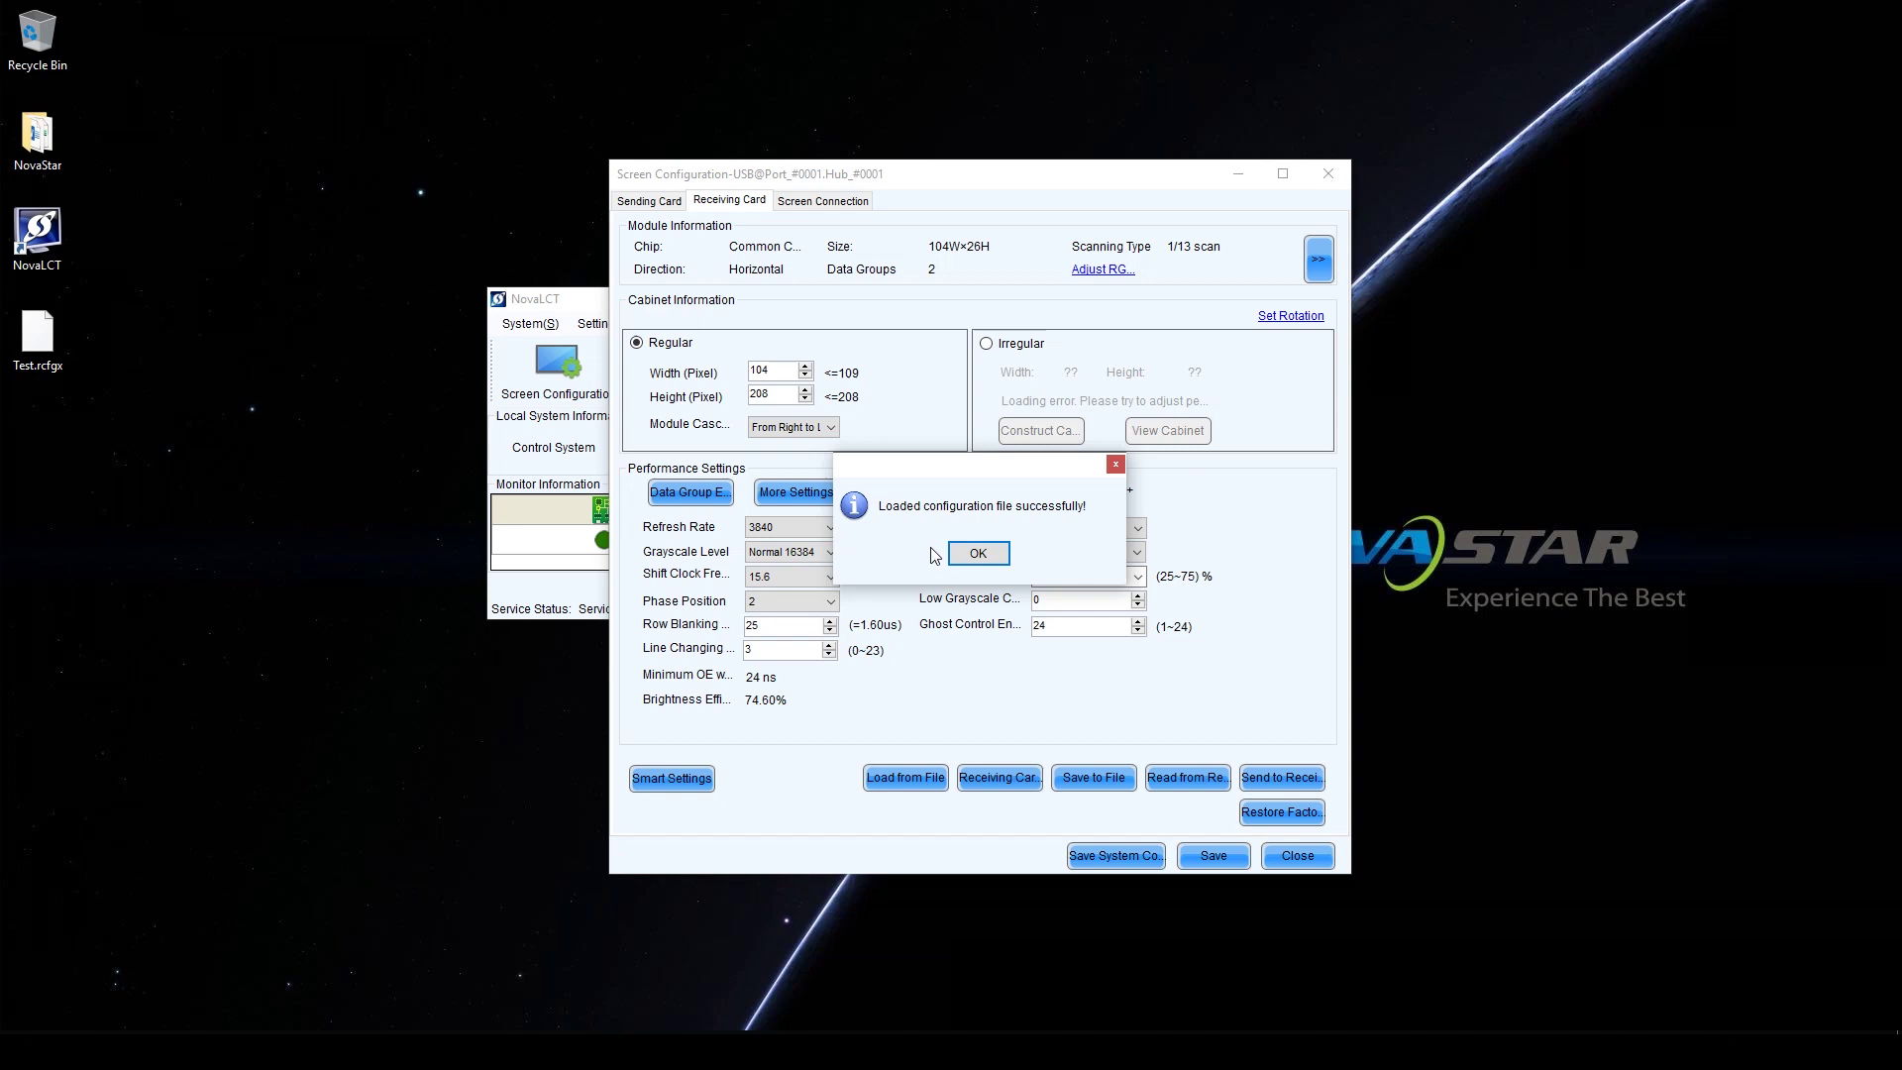
click(978, 552)
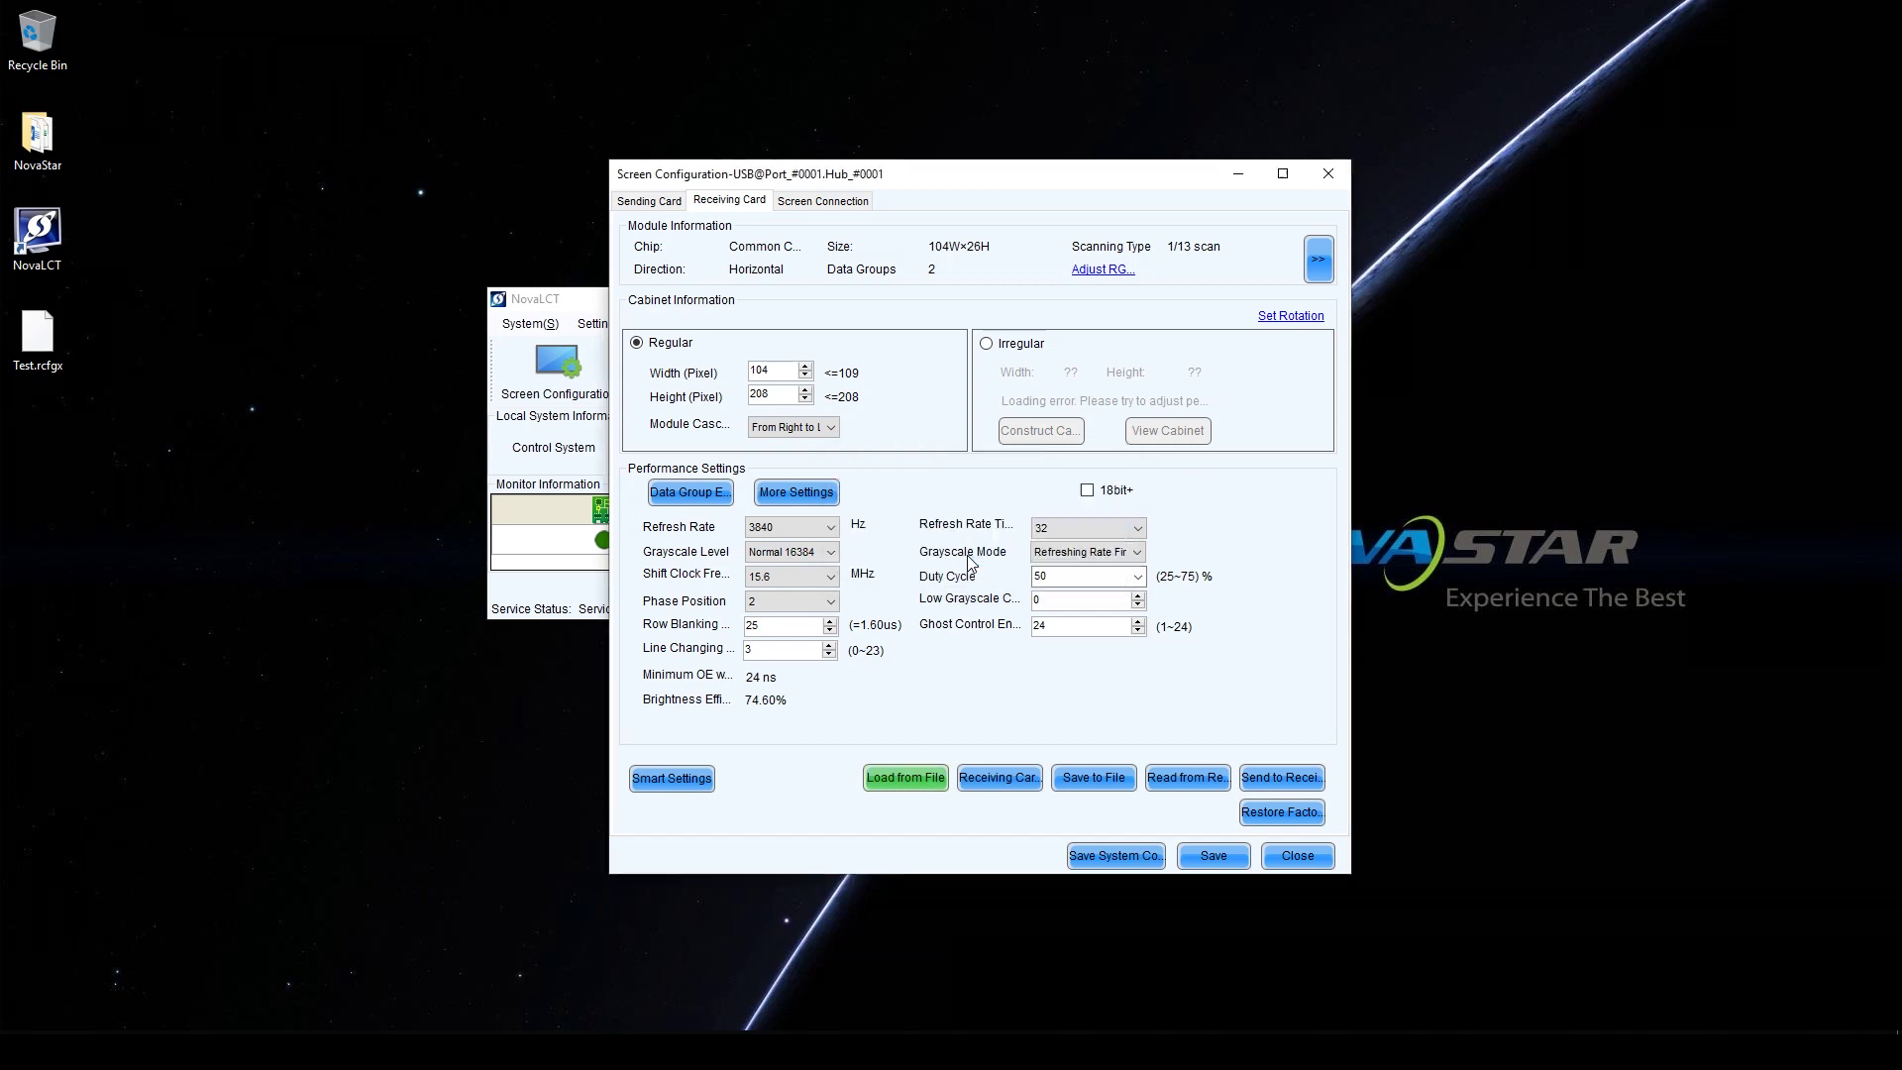
Step: Send the loaded parameters to all receiving cards
click(1298, 774)
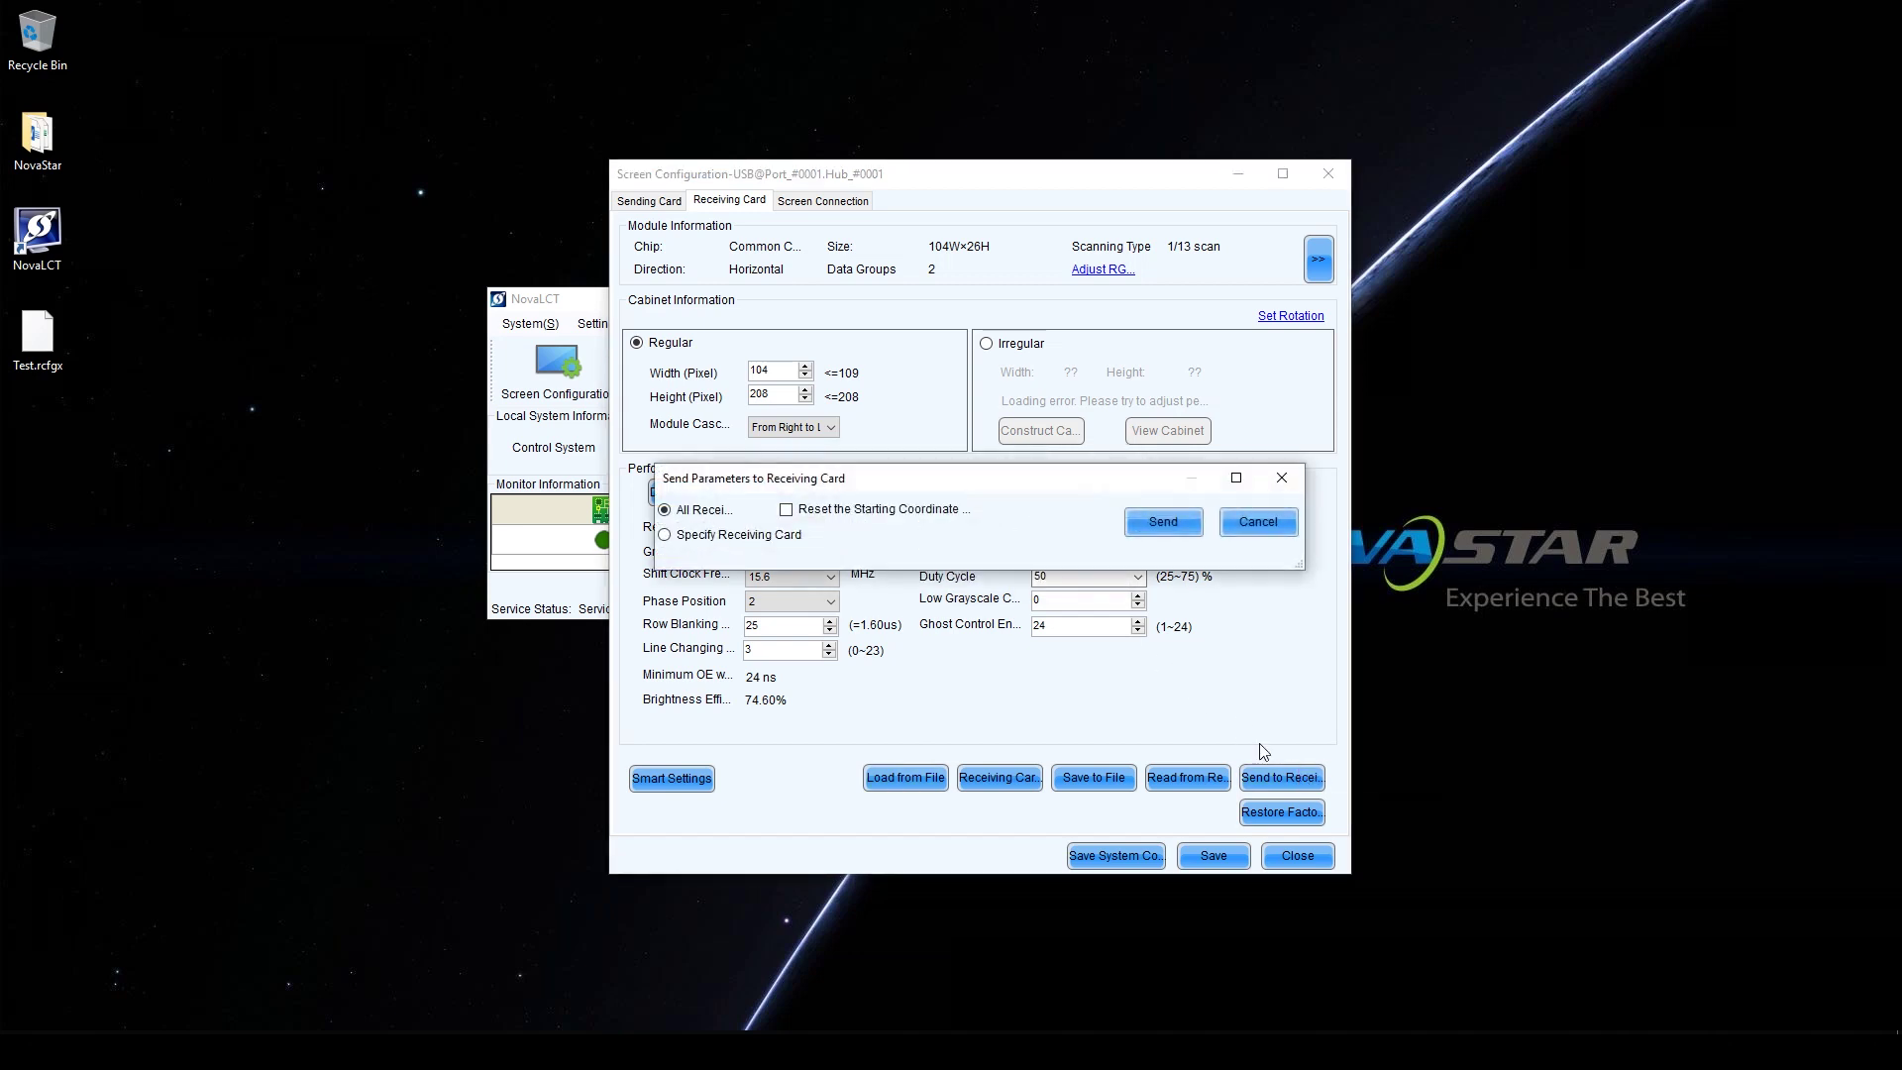
click(1163, 521)
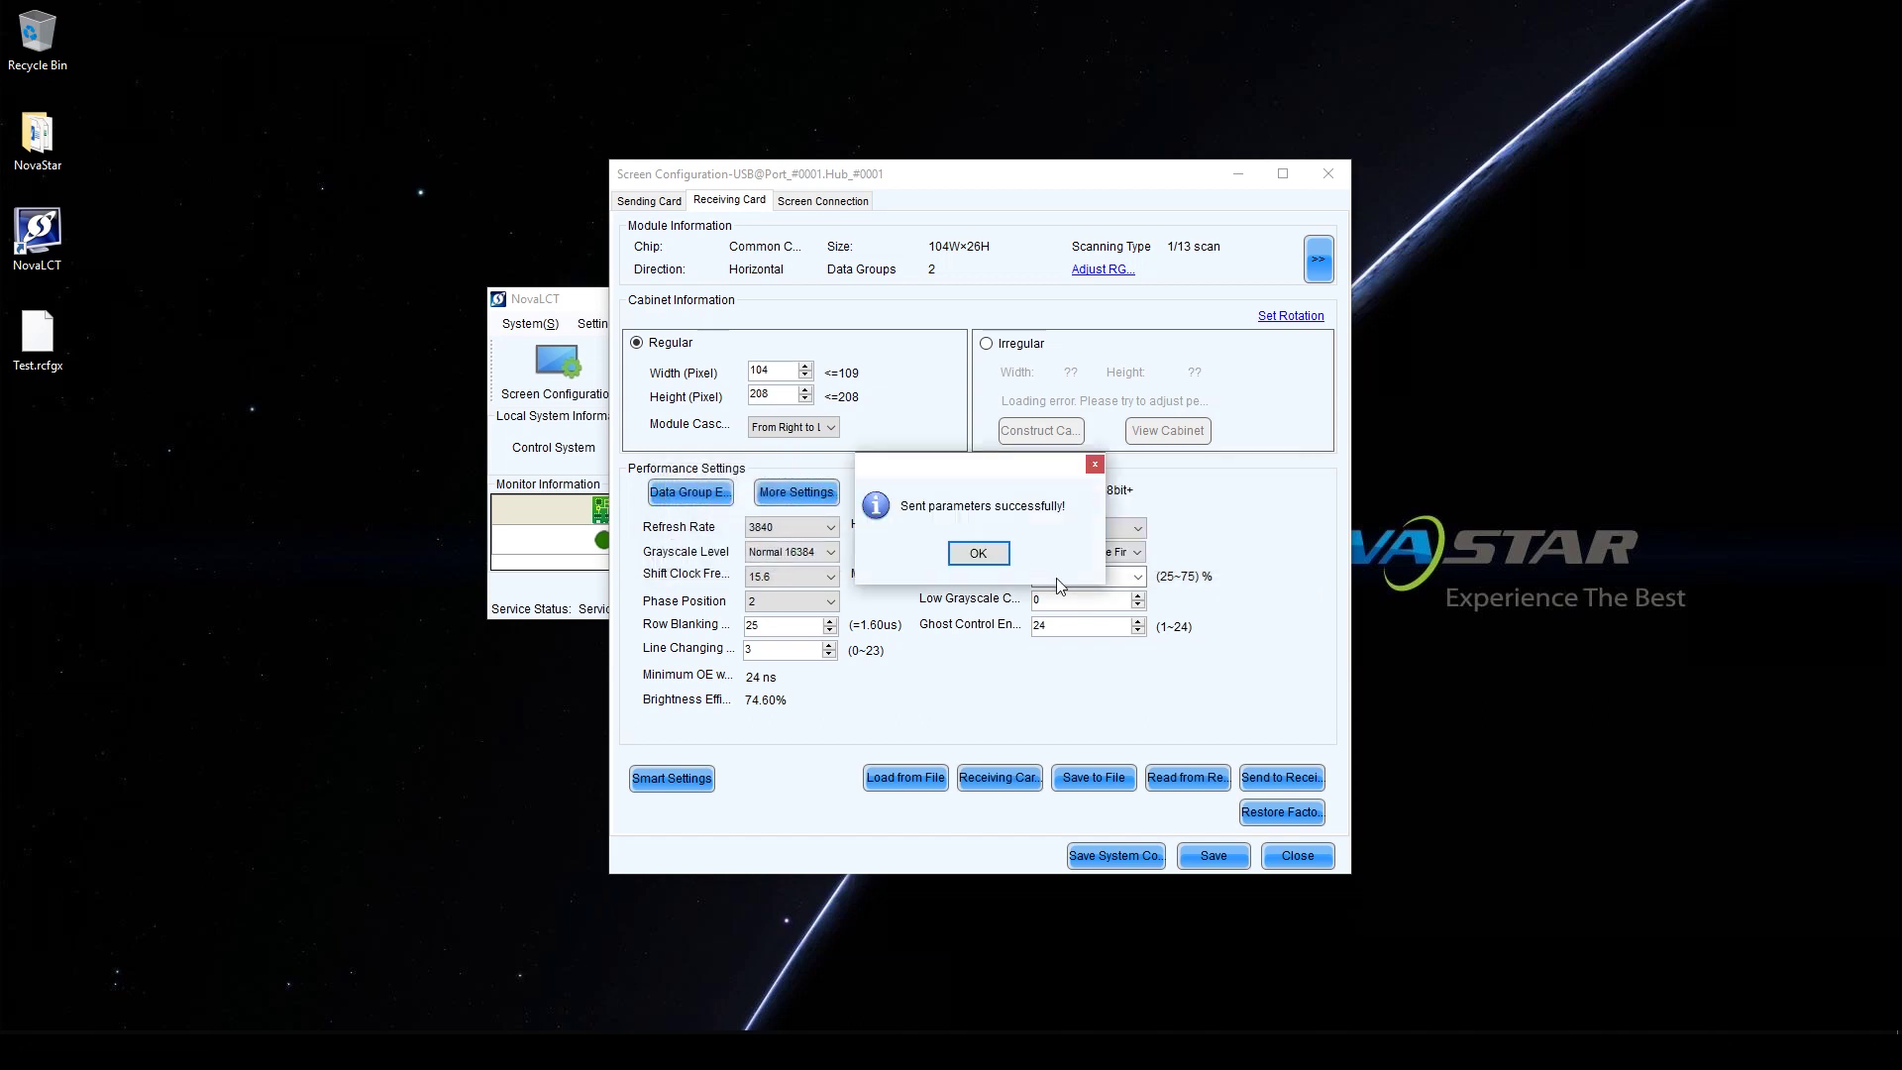
click(977, 553)
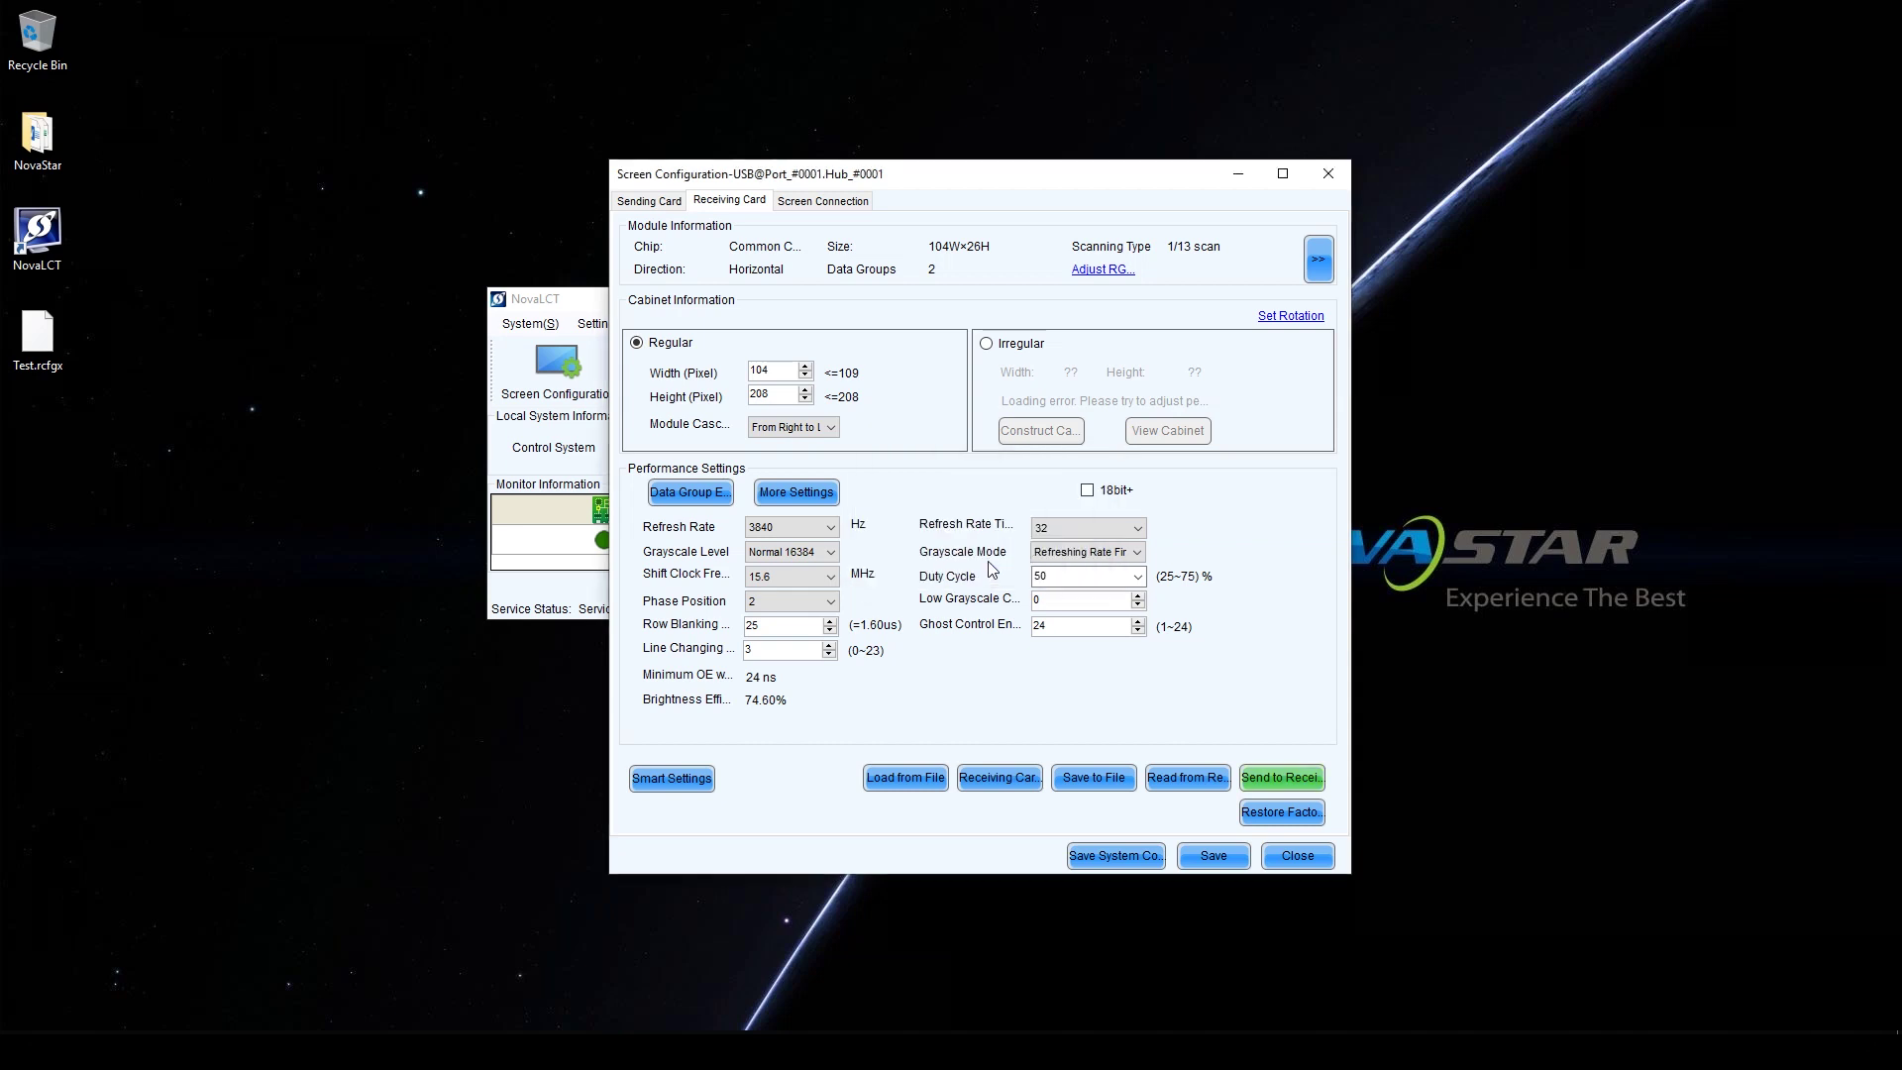
Step: Read the settings back from receiving card address 1 and save them to hardware
click(1177, 777)
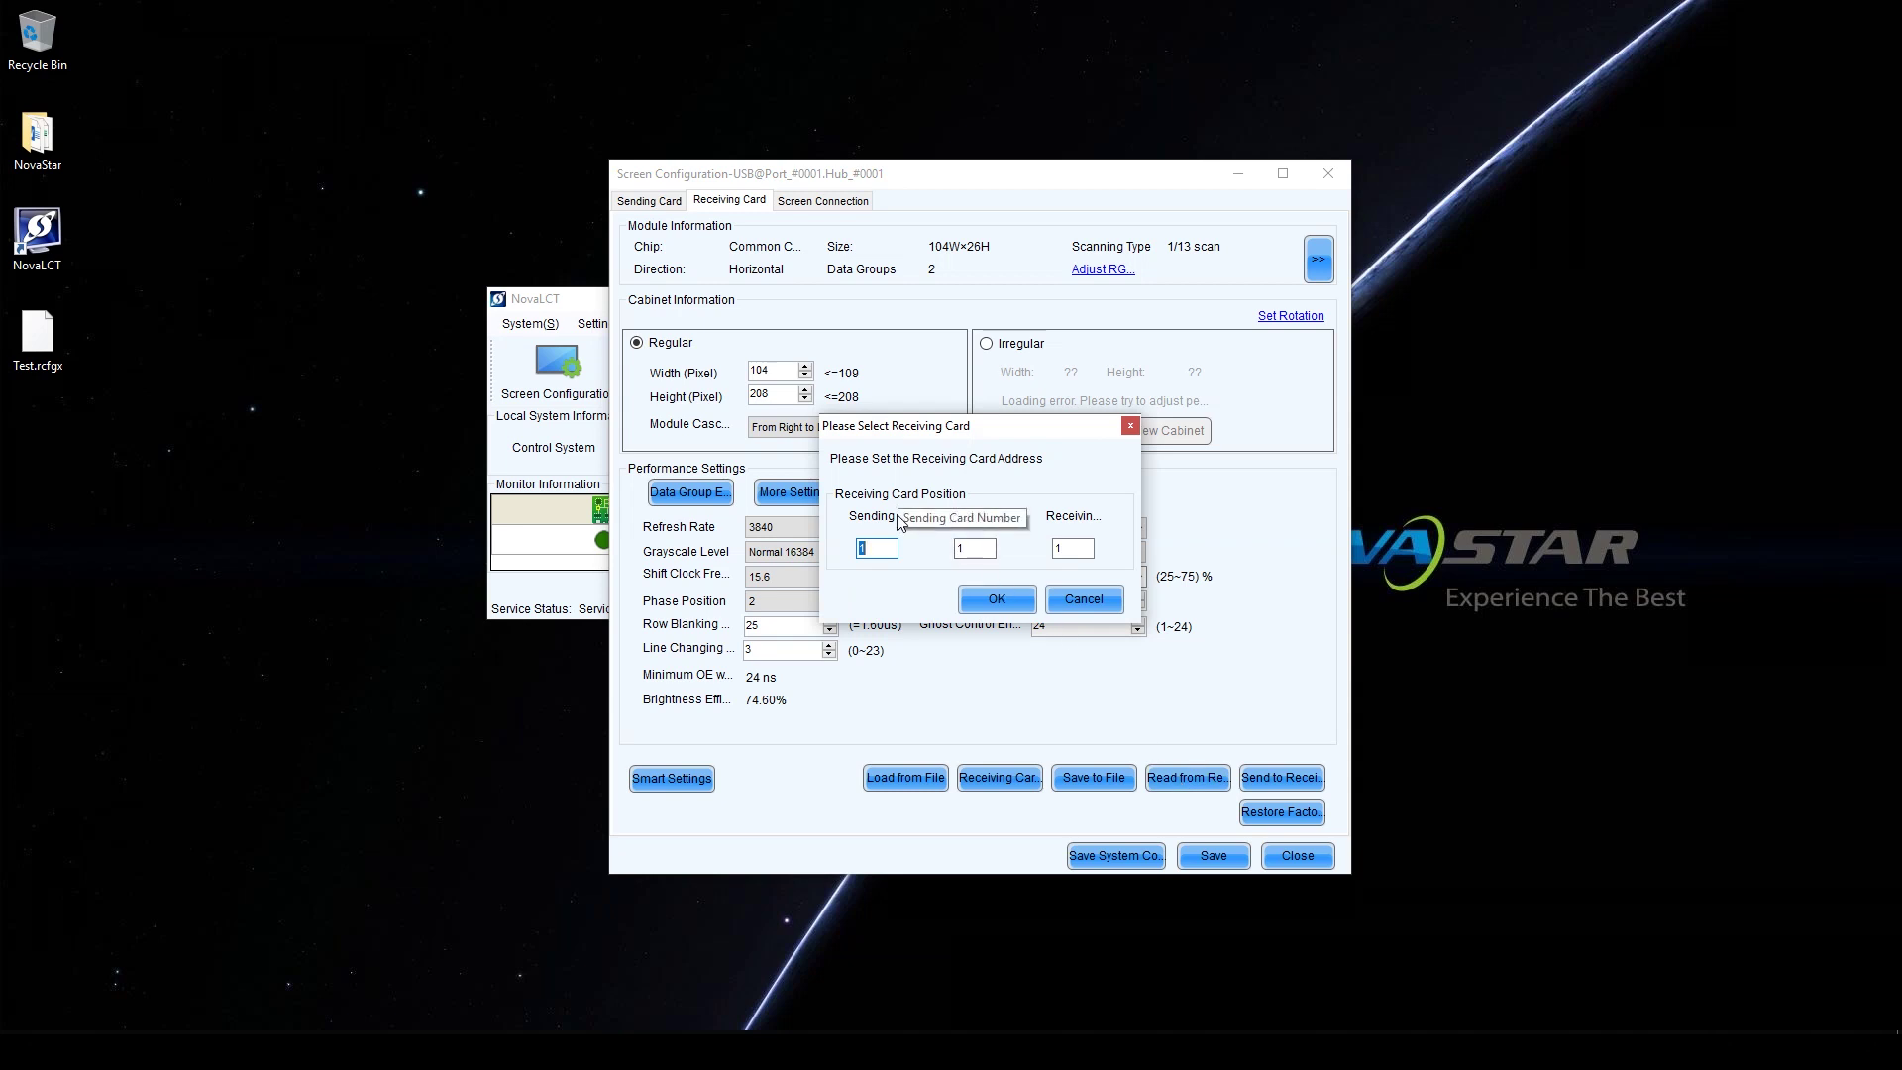
text(1)
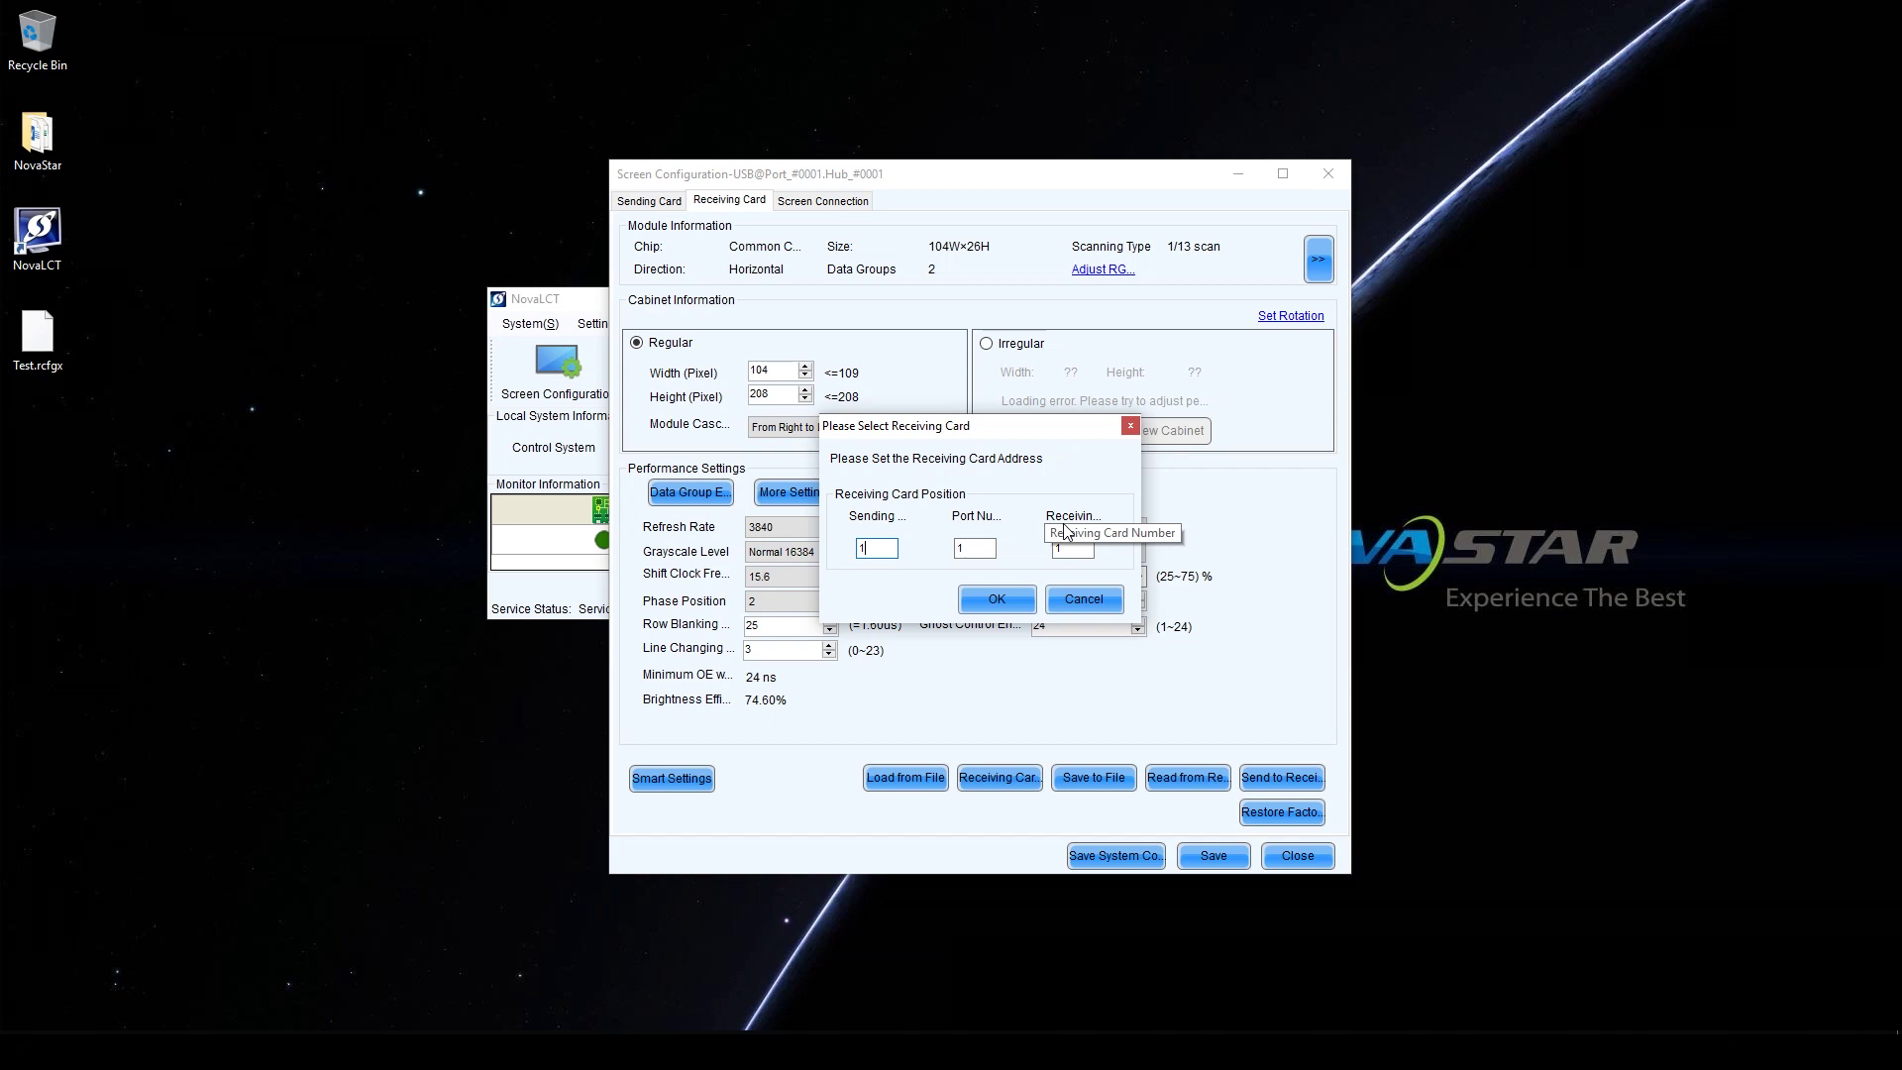
click(998, 596)
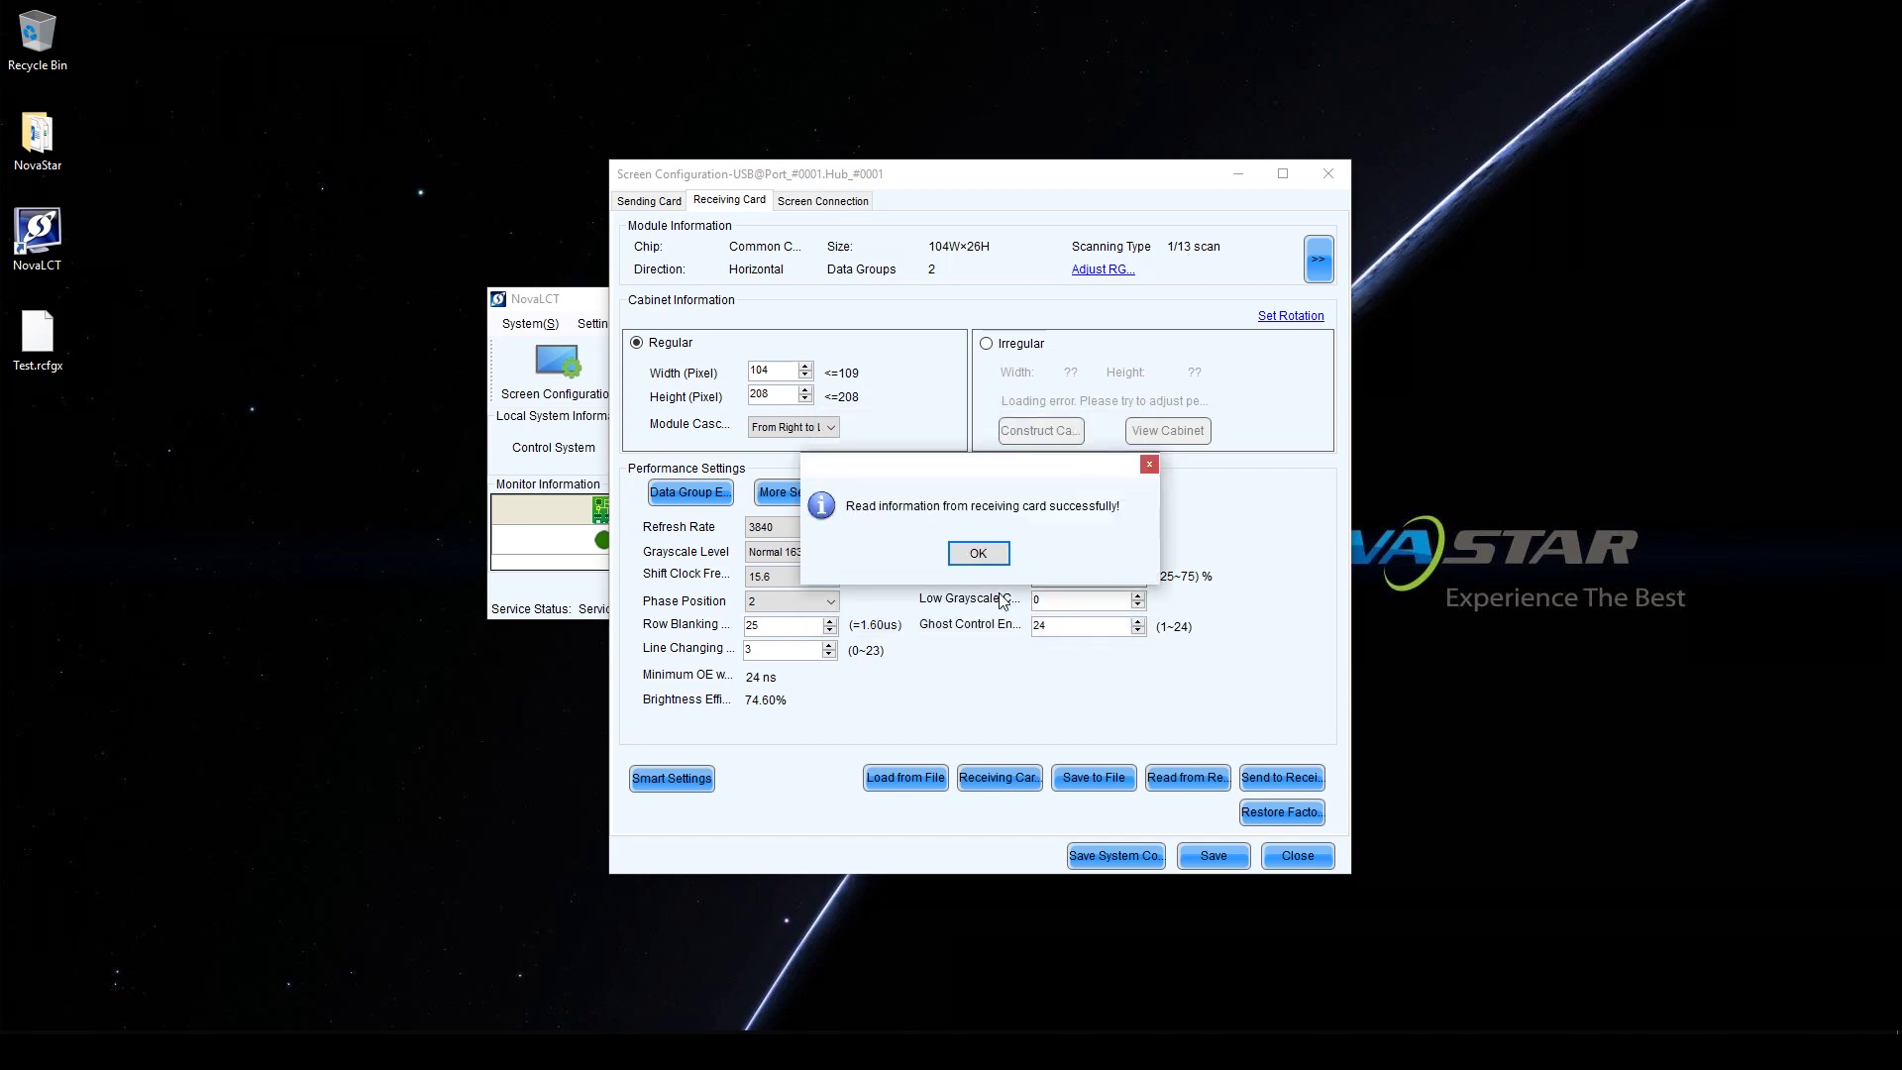
click(990, 559)
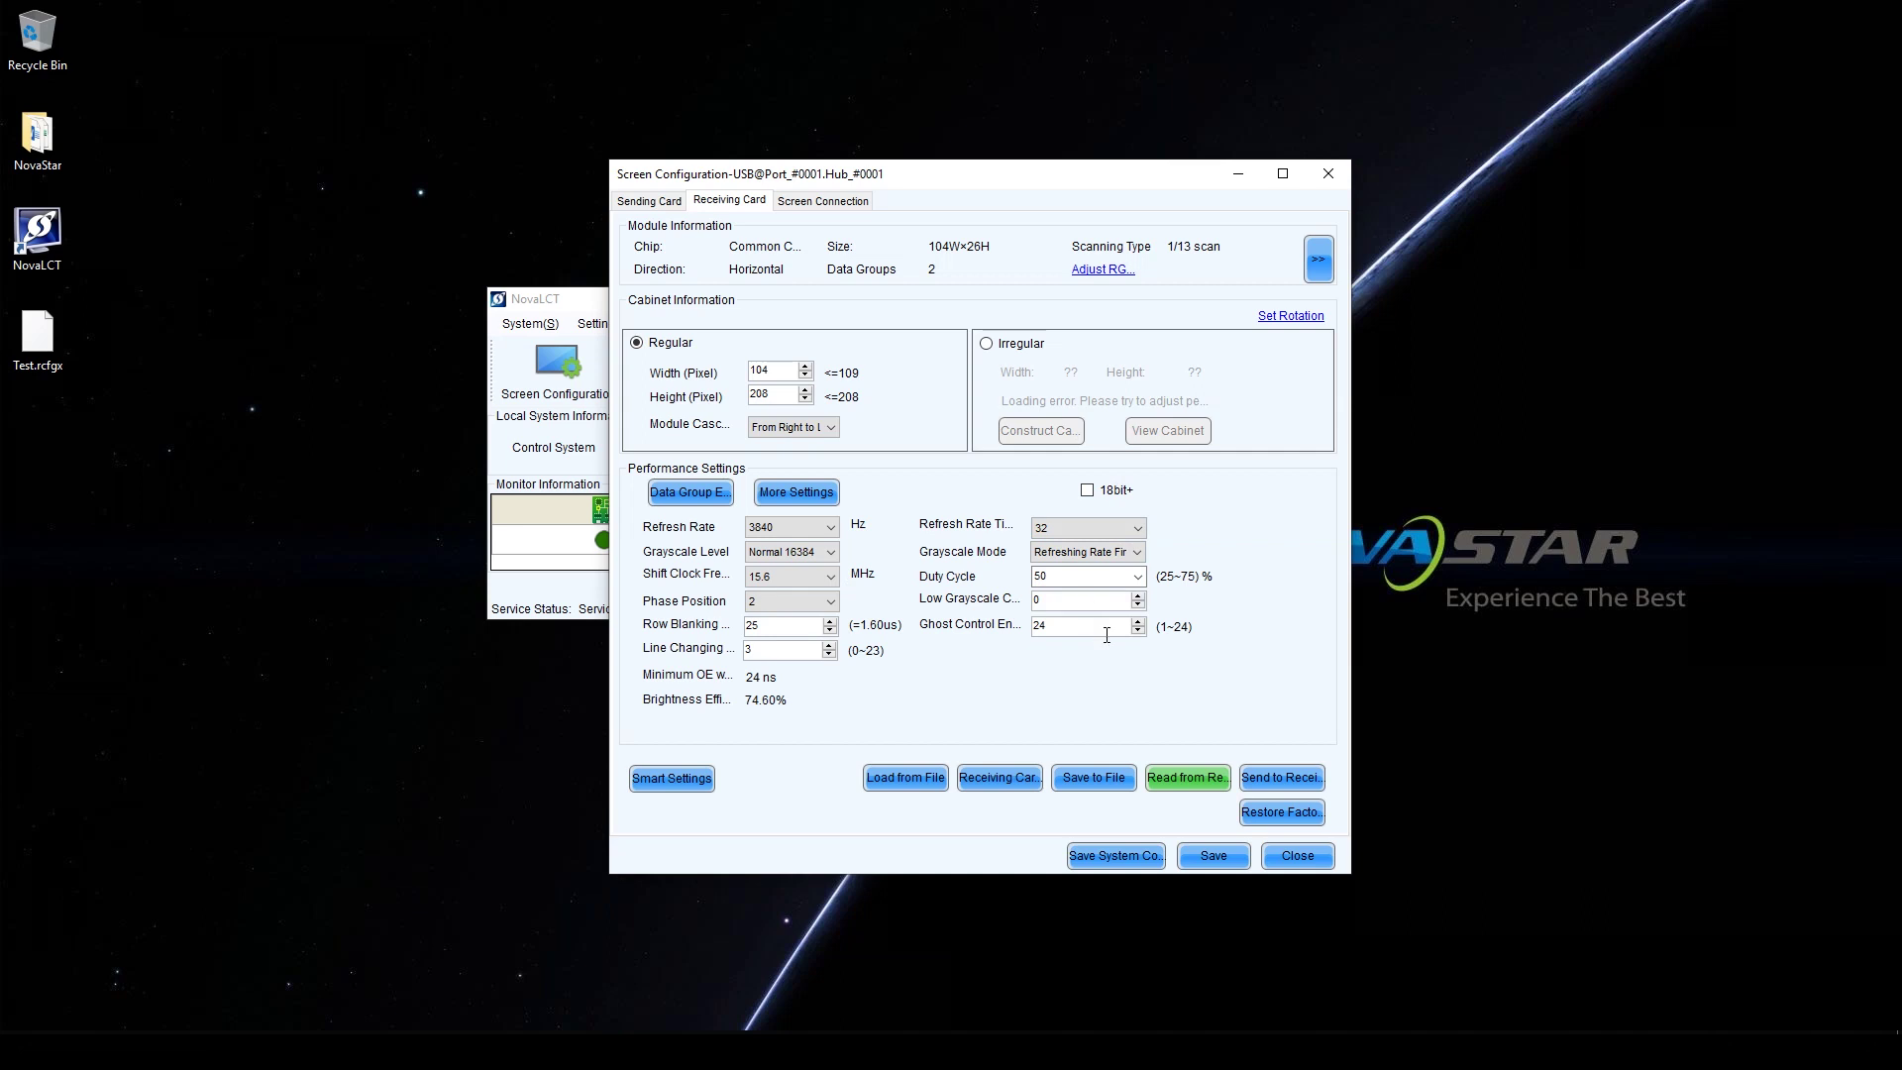
click(1214, 858)
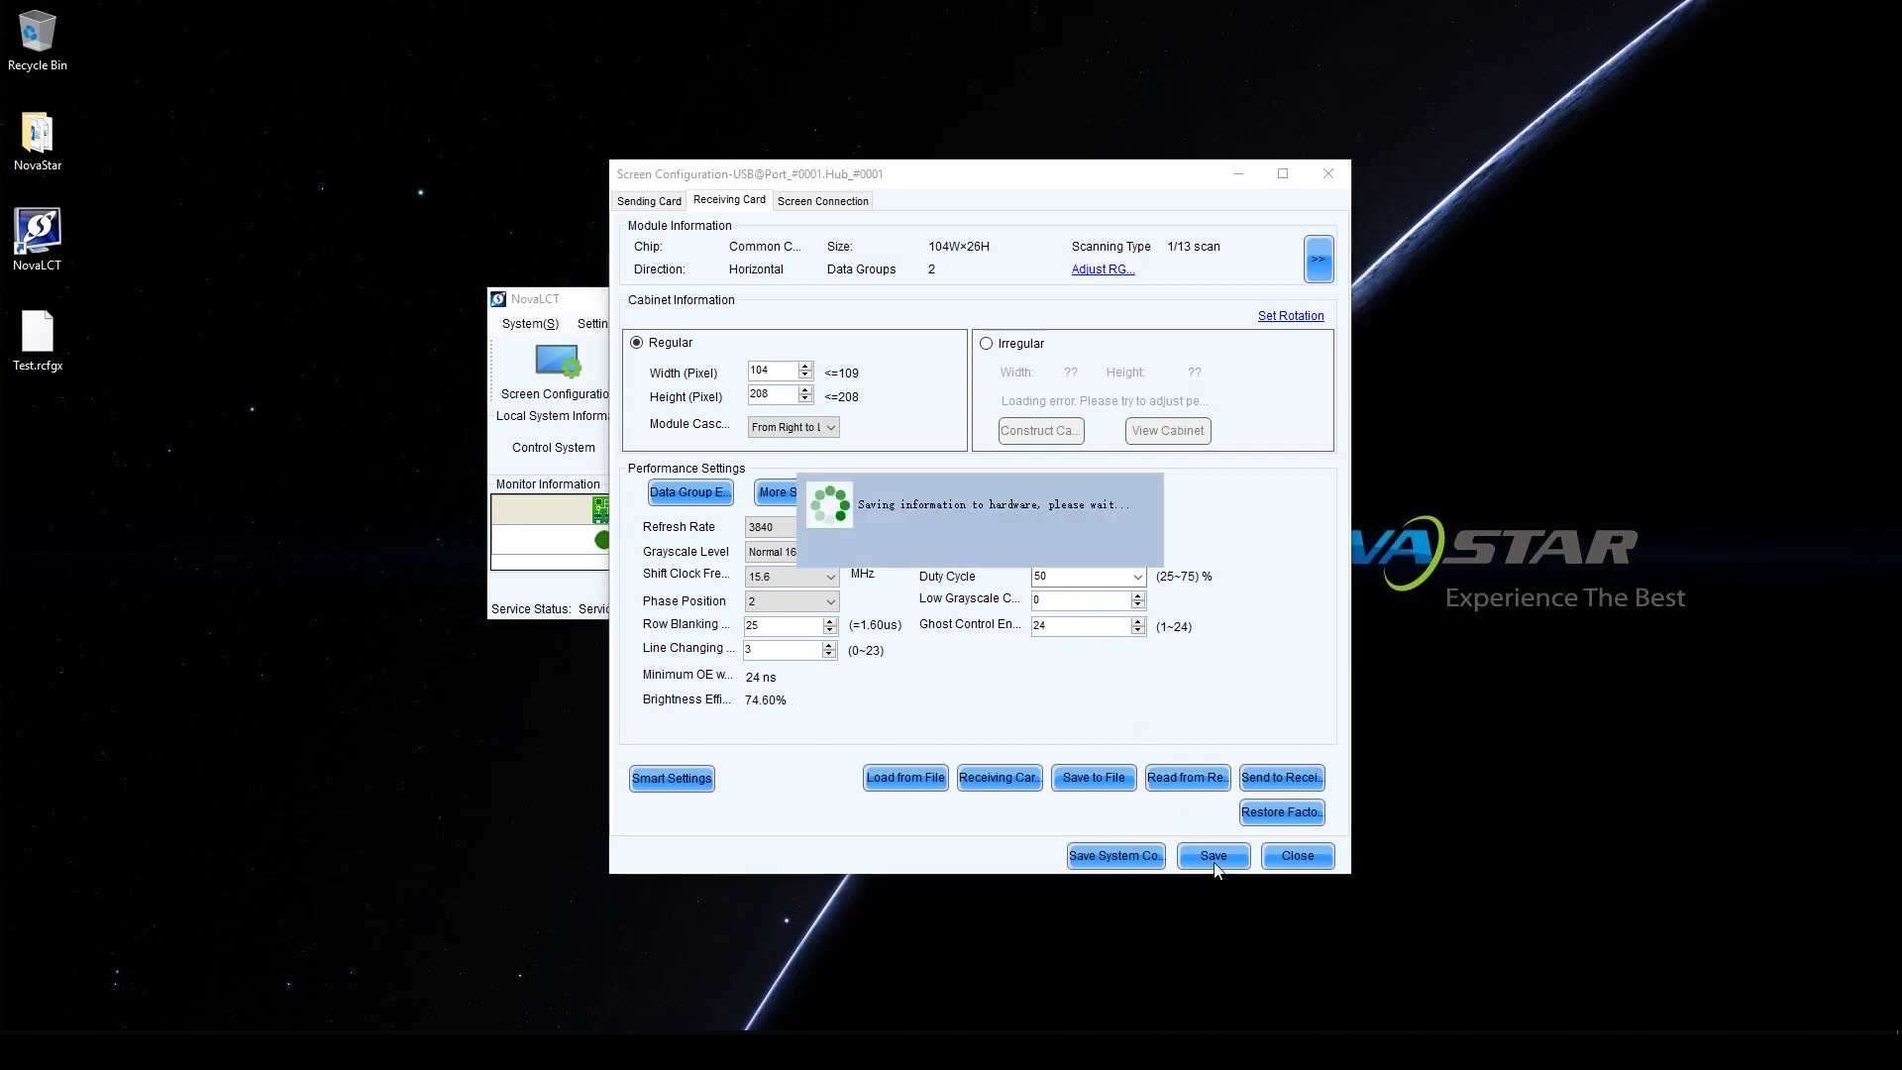